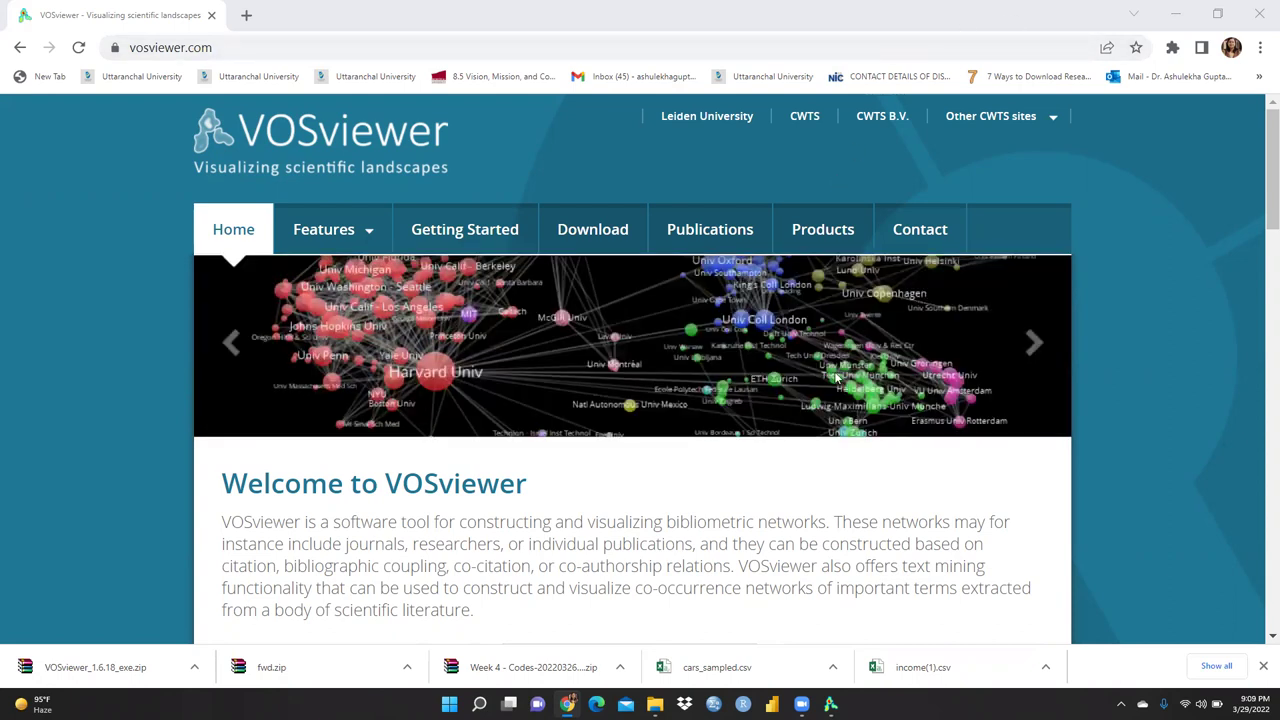
# Download the VOSviewer 1.6.18 for Microsoft Windows zip from the VOSviewer Download page.
pyautogui.scroll(-1, 836, 377)
pyautogui.scroll(-2, 836, 377)
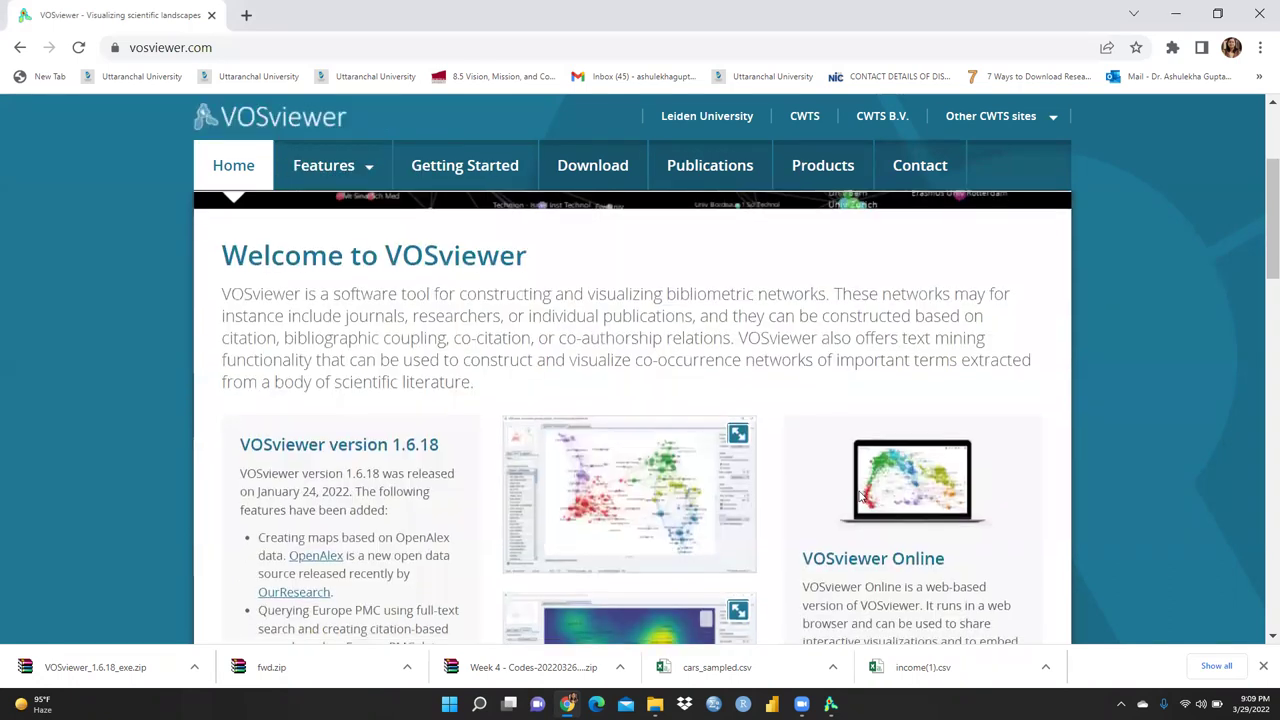
pyautogui.scroll(-3, 858, 497)
pyautogui.scroll(-4, 858, 497)
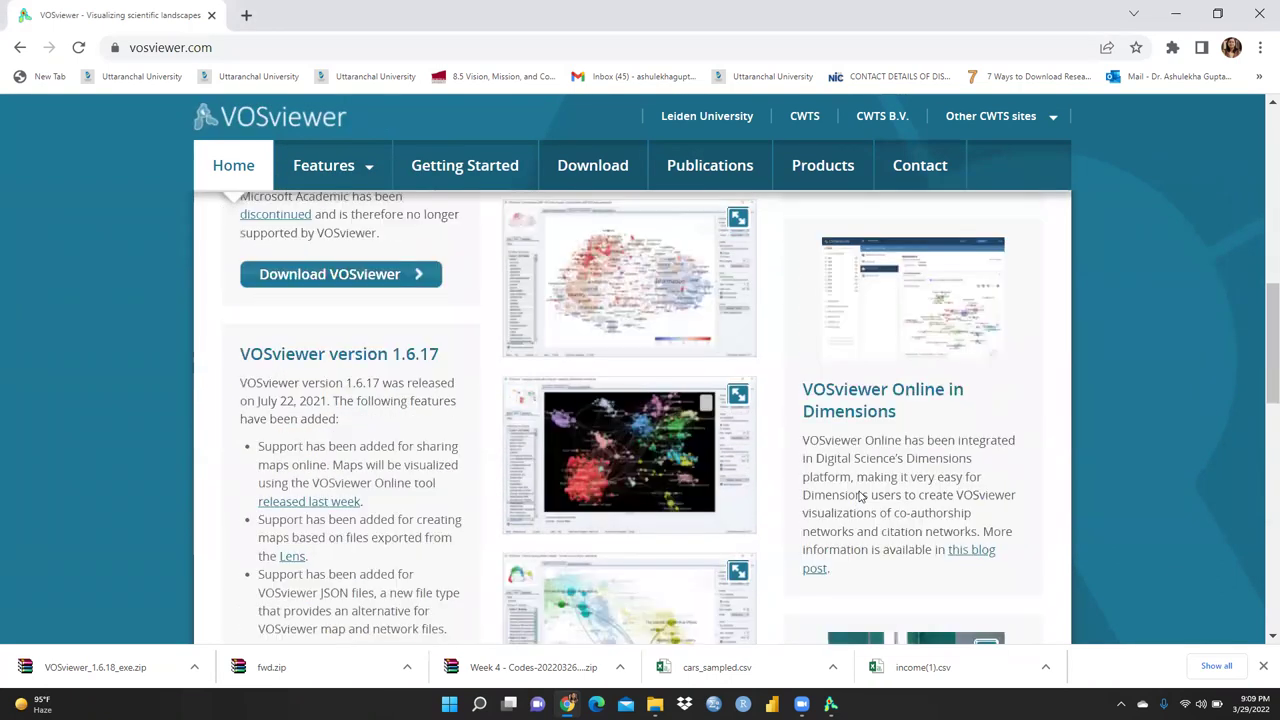
pyautogui.scroll(10, 858, 497)
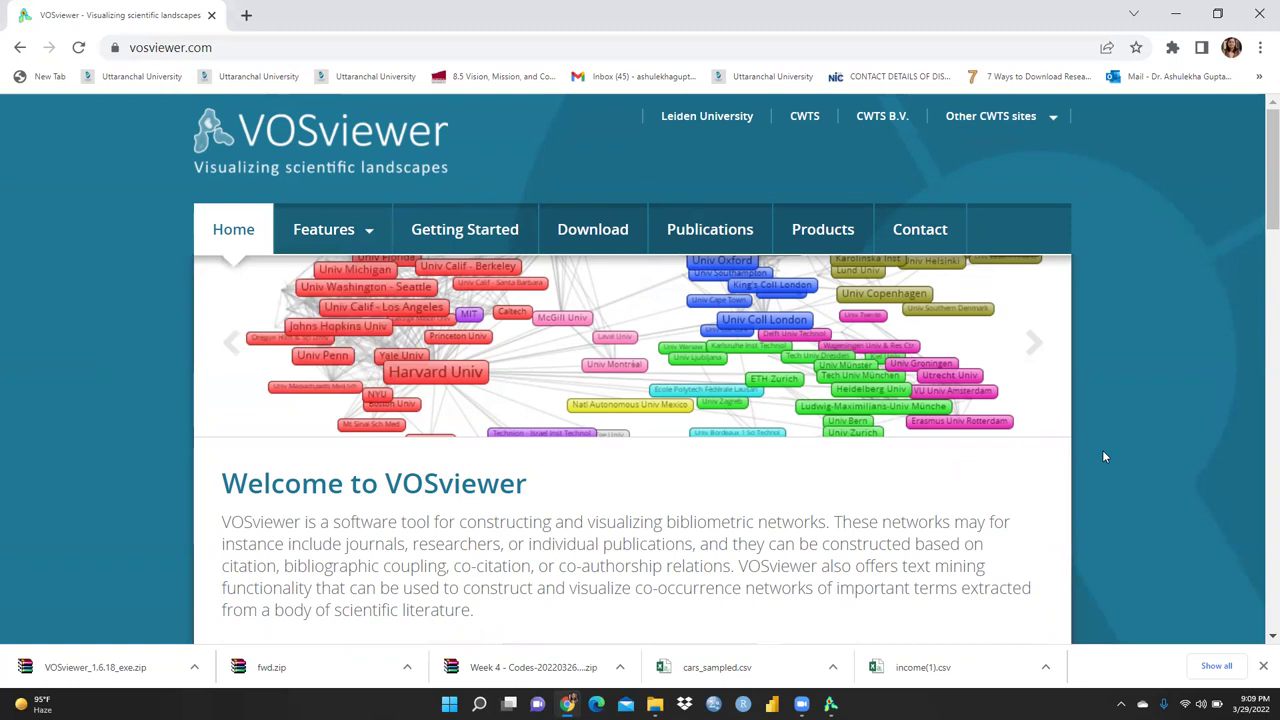
pyautogui.scroll(-4, 1104, 457)
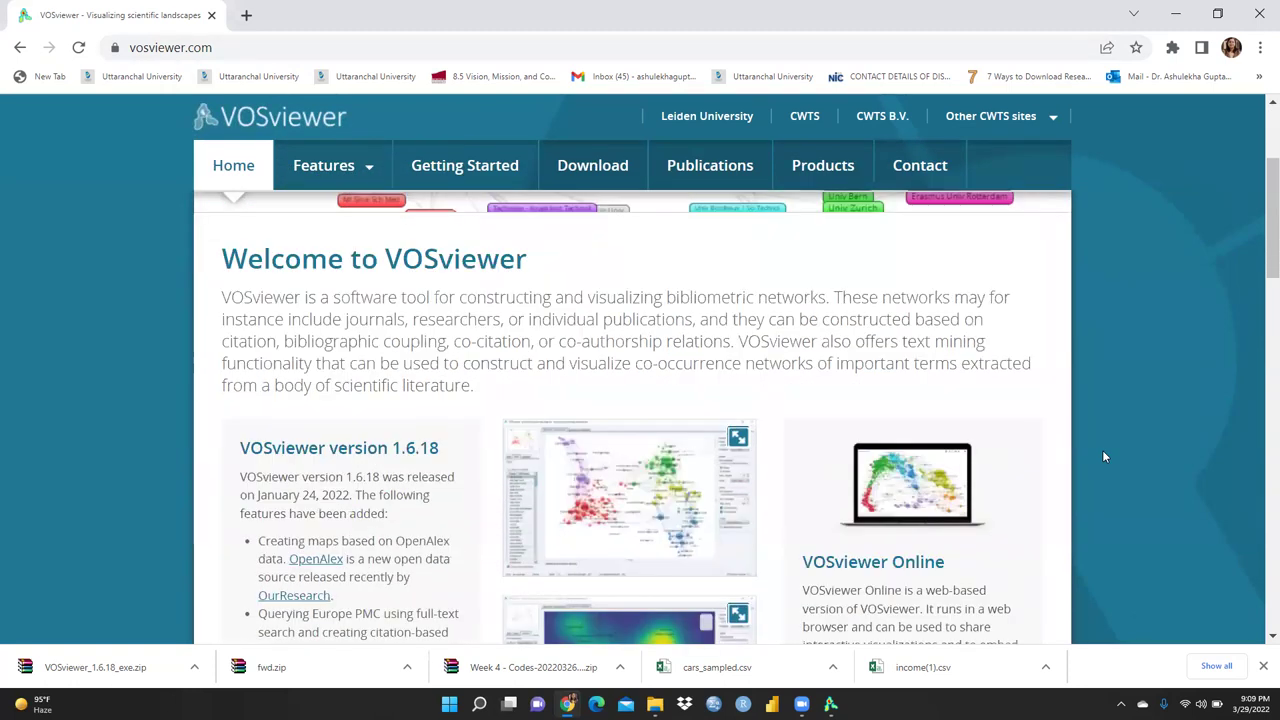
pyautogui.scroll(-2, 1104, 457)
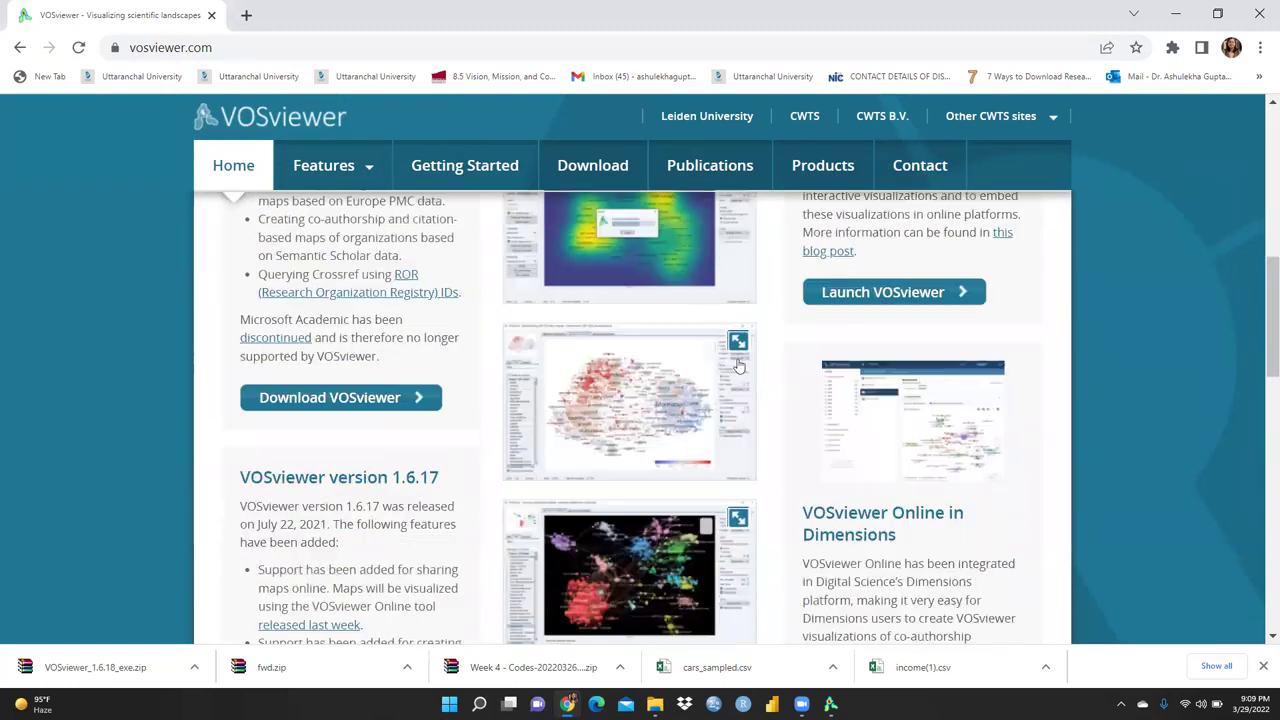
pyautogui.click(362, 400)
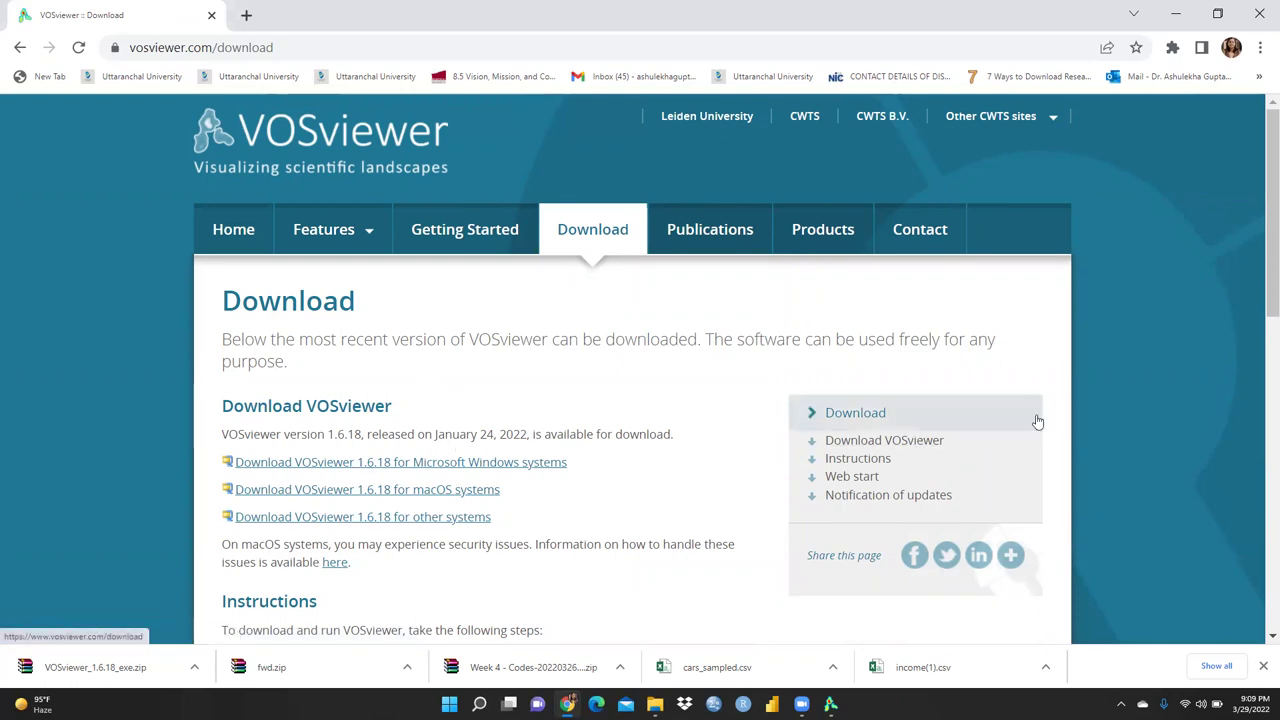
pyautogui.scroll(2, 1037, 421)
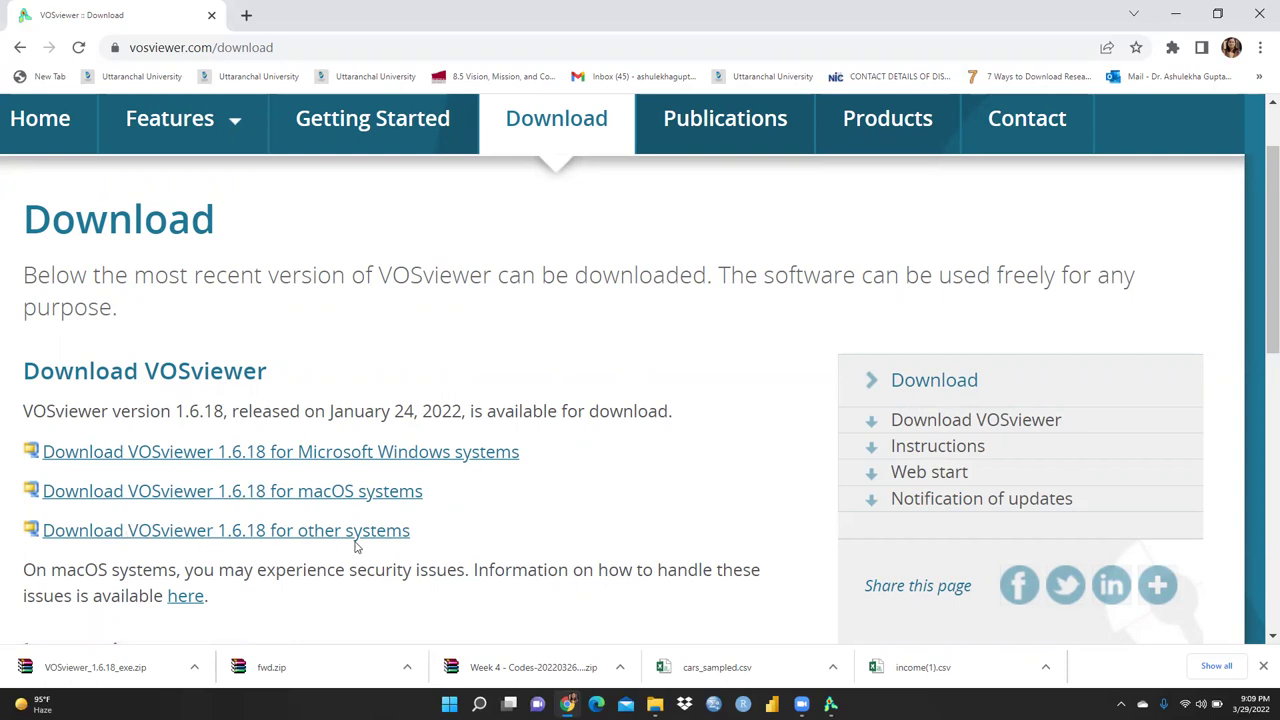
pyautogui.click(349, 457)
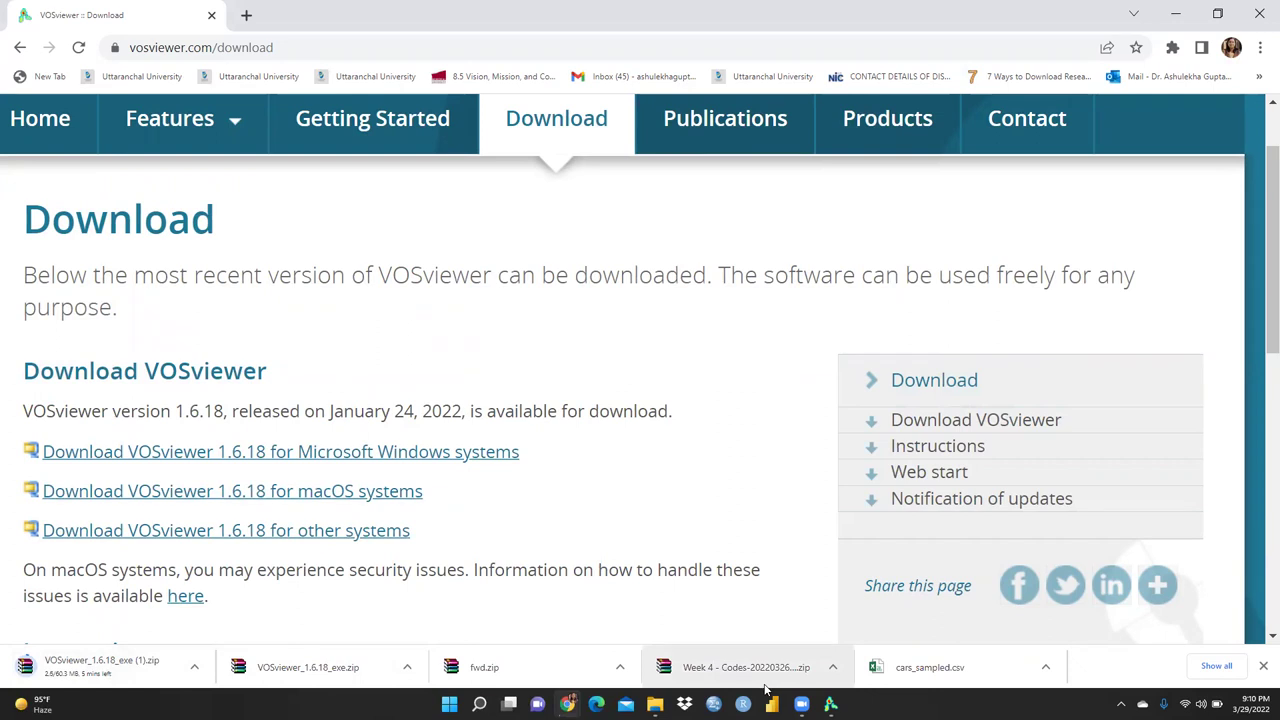
# Open Manual_VOSviewer_1.6.18.pdf from the VOSviewer_1.6.18_exe folder in File Explorer.
pyautogui.moveTo(655, 704)
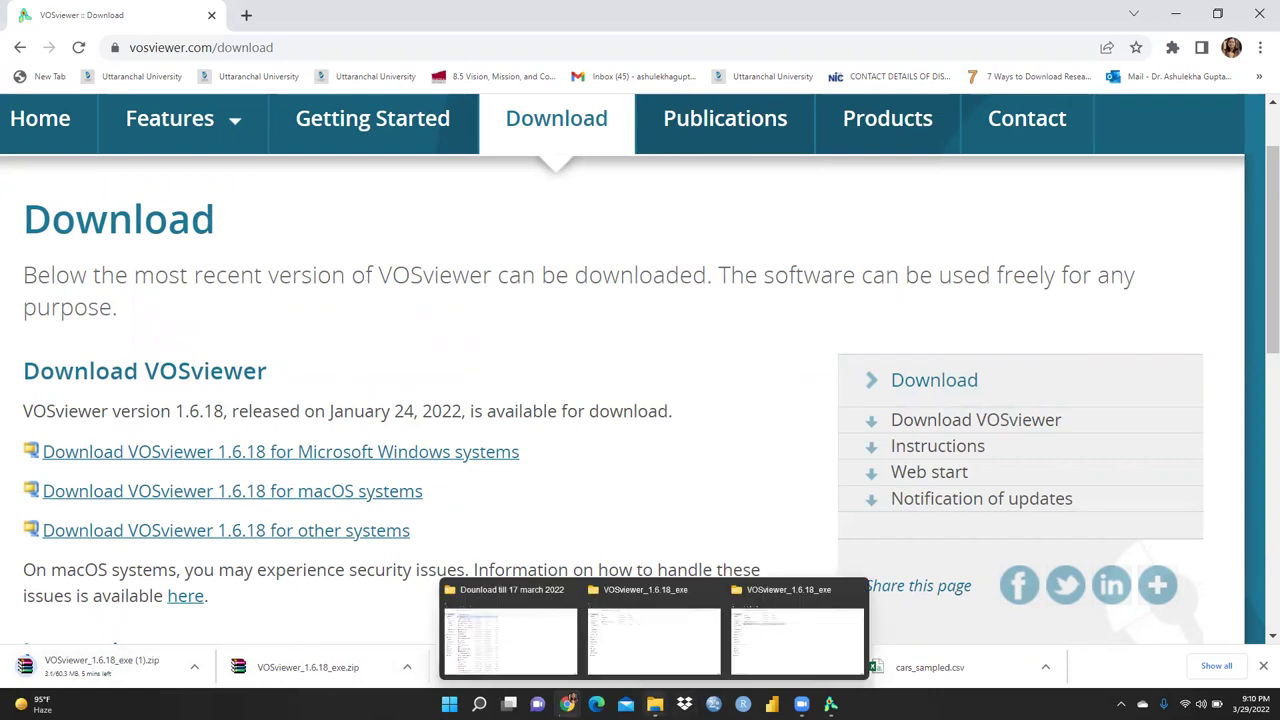
pyautogui.click(660, 672)
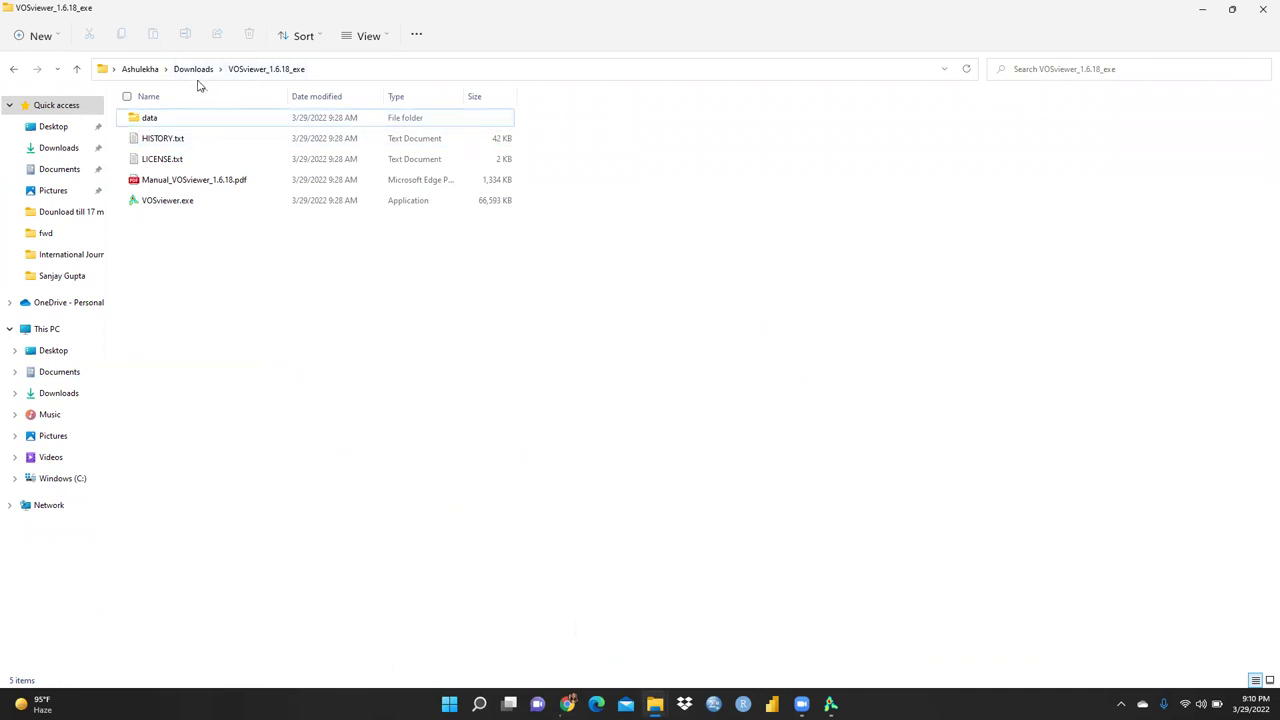
pyautogui.doubleClick(193, 184)
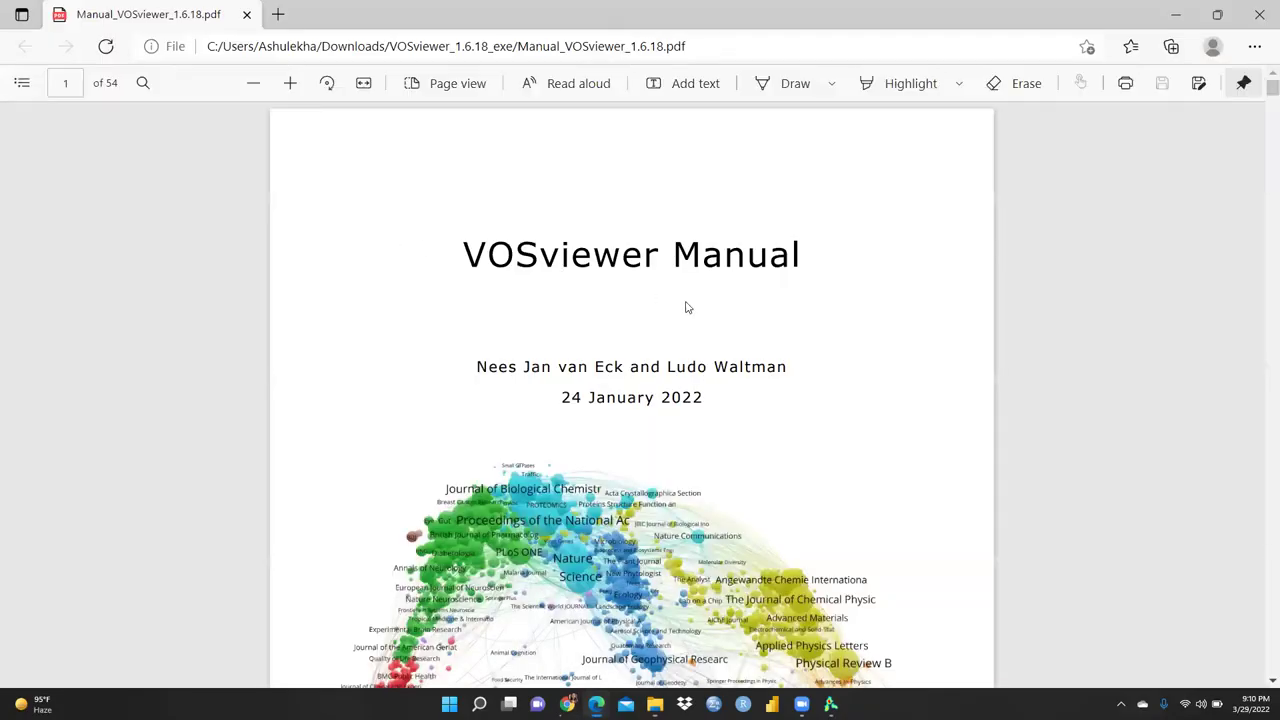
# Scroll the manual to section 3.1.1 Network visualization, then switch to the VOSviewer window.
pyautogui.scroll(-2, 686, 307)
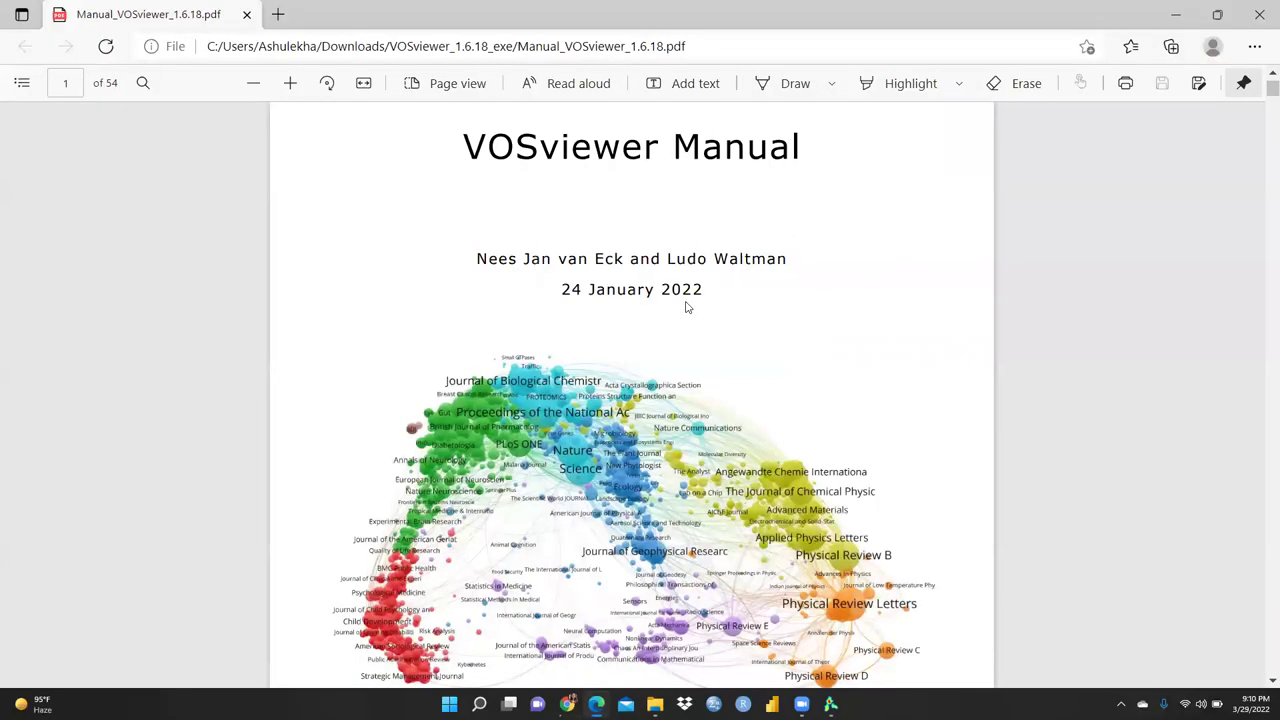
pyautogui.scroll(-2, 686, 307)
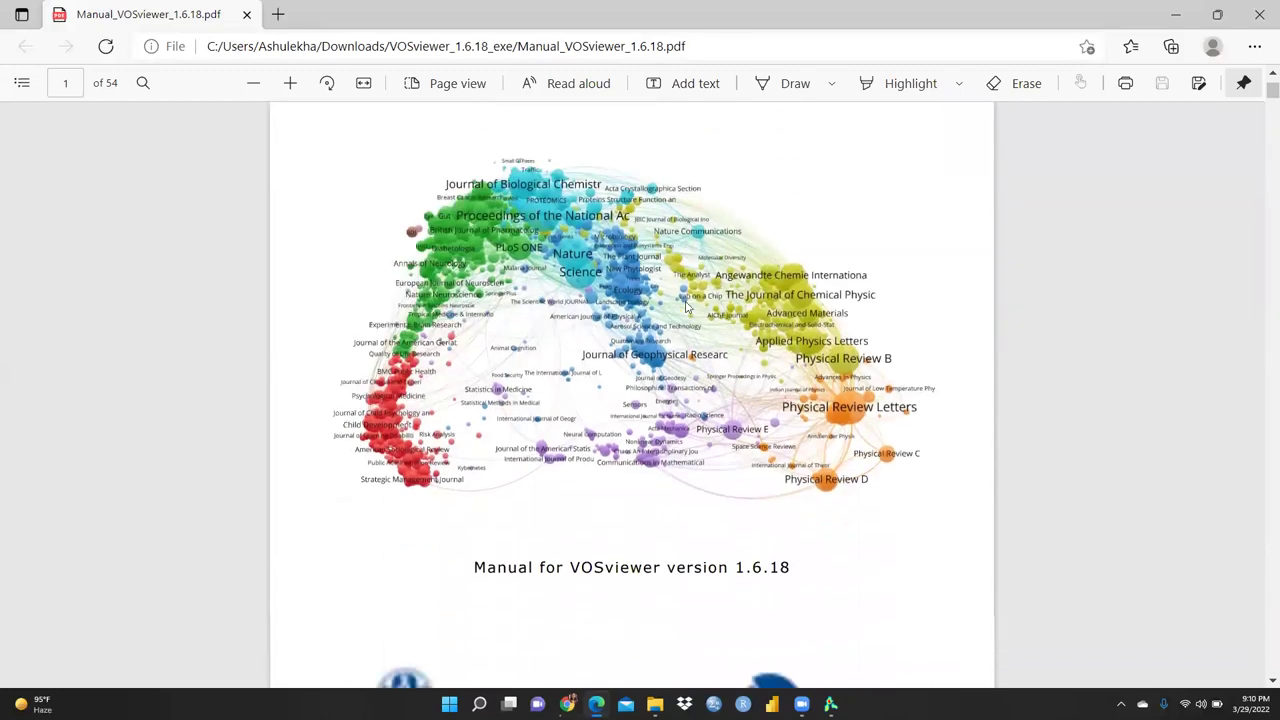
pyautogui.scroll(-10, 686, 307)
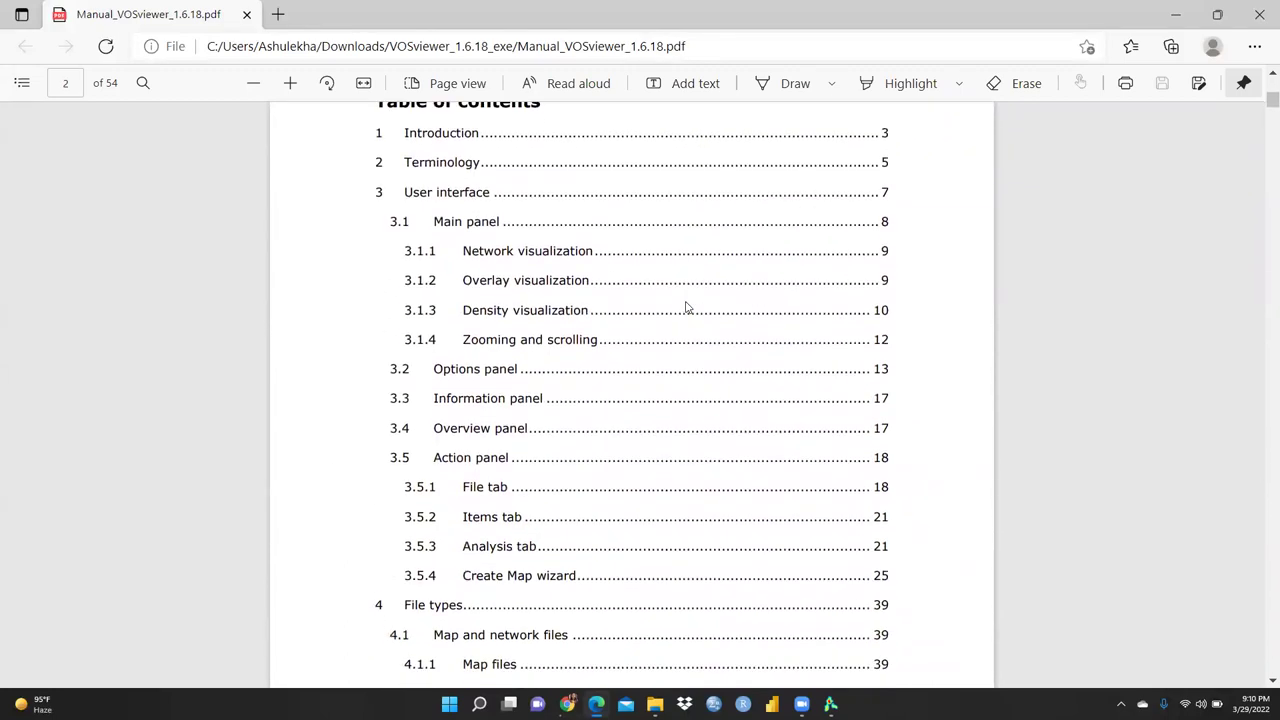
pyautogui.scroll(-1, 686, 307)
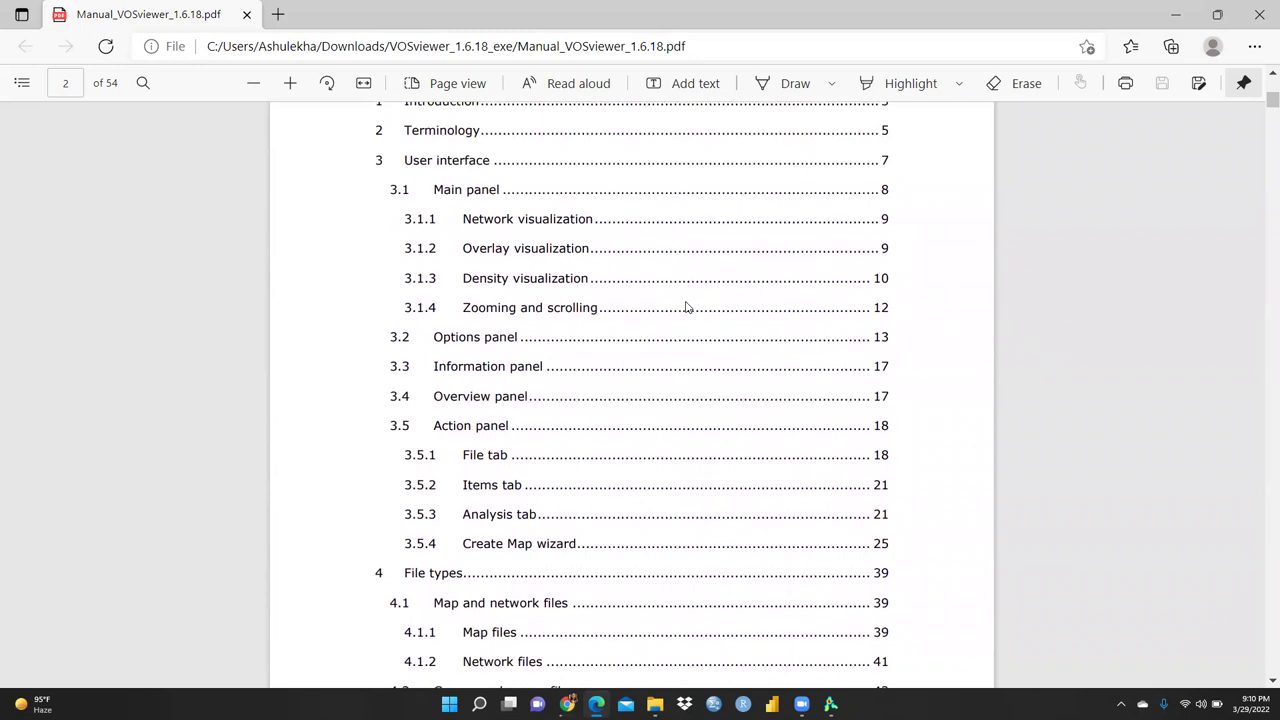
pyautogui.scroll(-3, 686, 307)
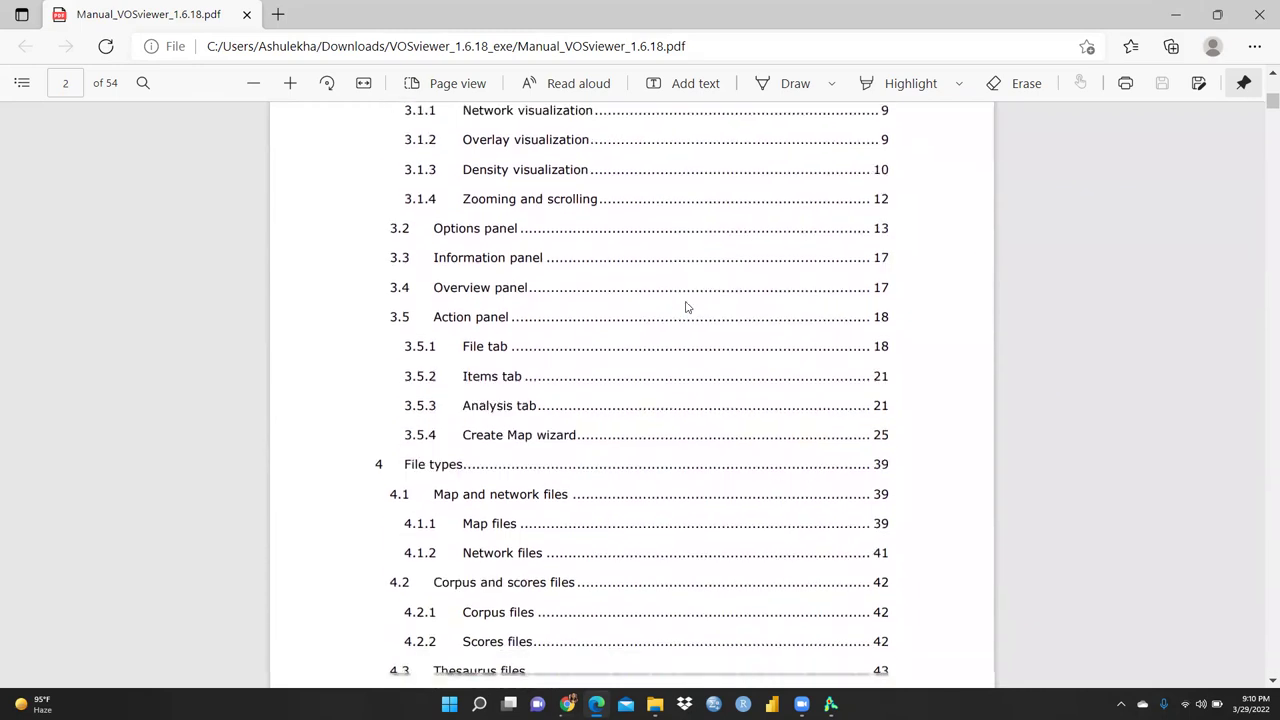
pyautogui.scroll(-15, 686, 307)
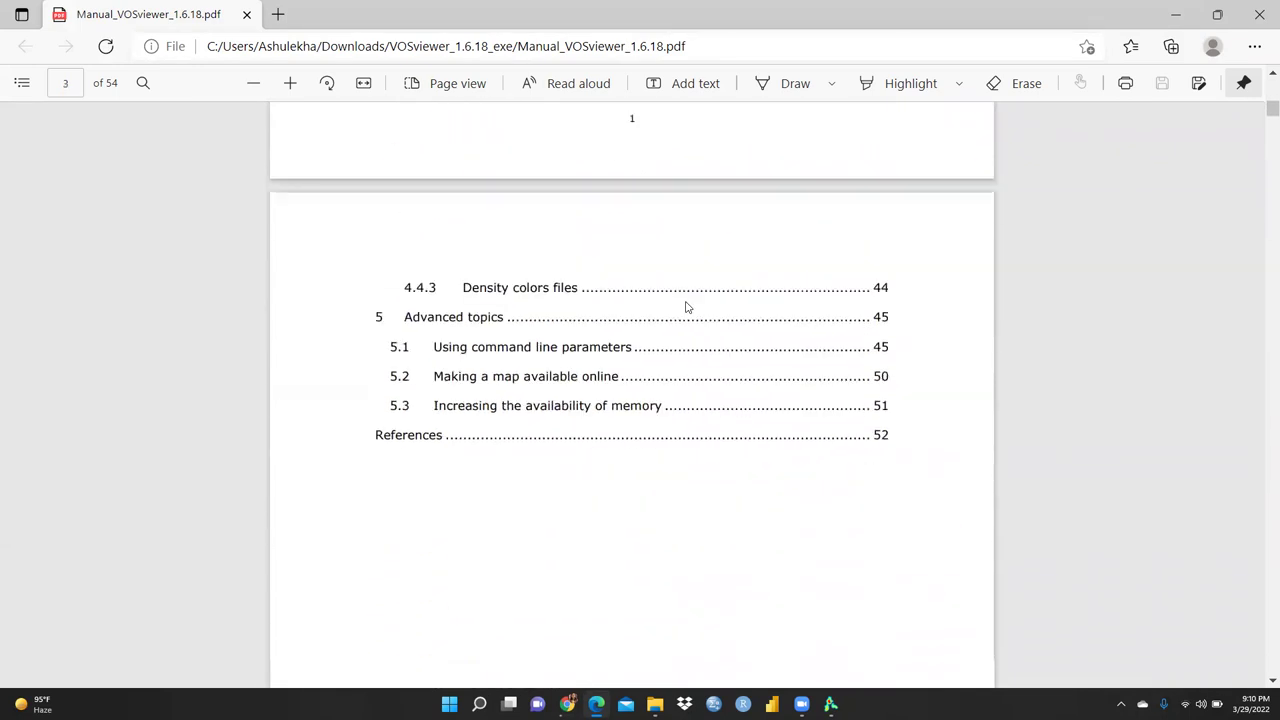
pyautogui.scroll(-10, 686, 307)
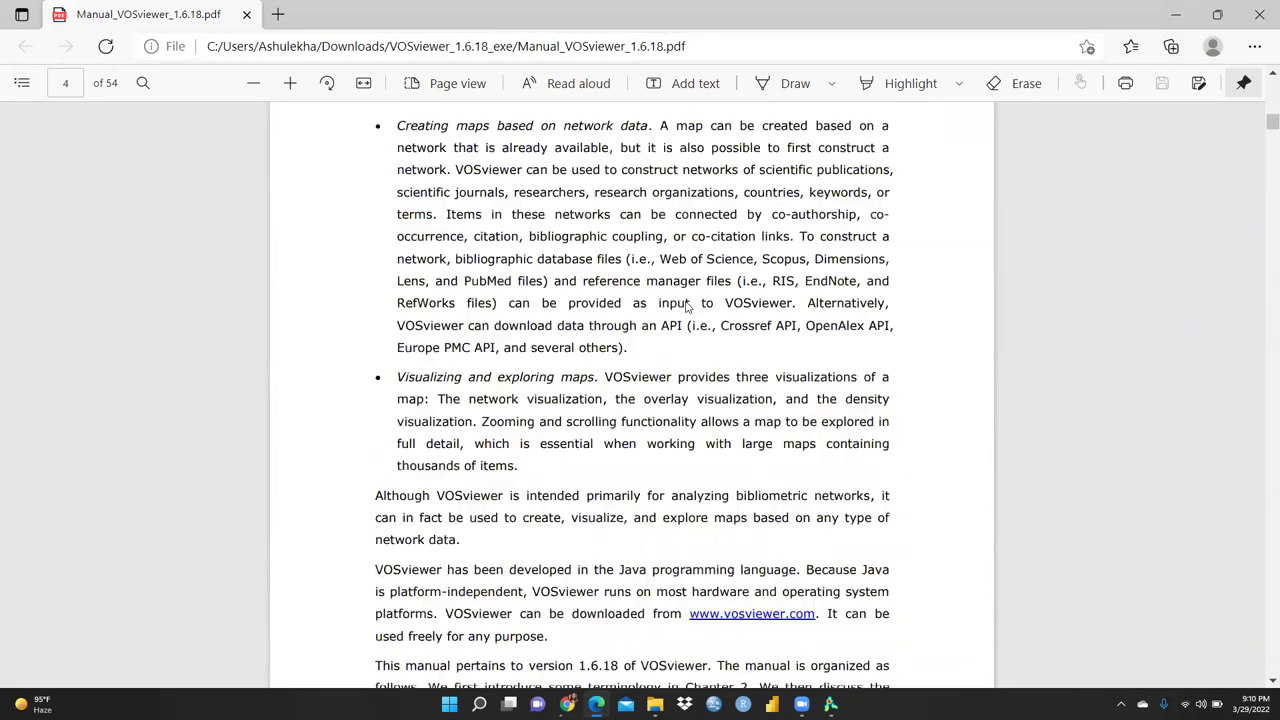
pyautogui.scroll(-5, 686, 307)
pyautogui.scroll(4, 686, 307)
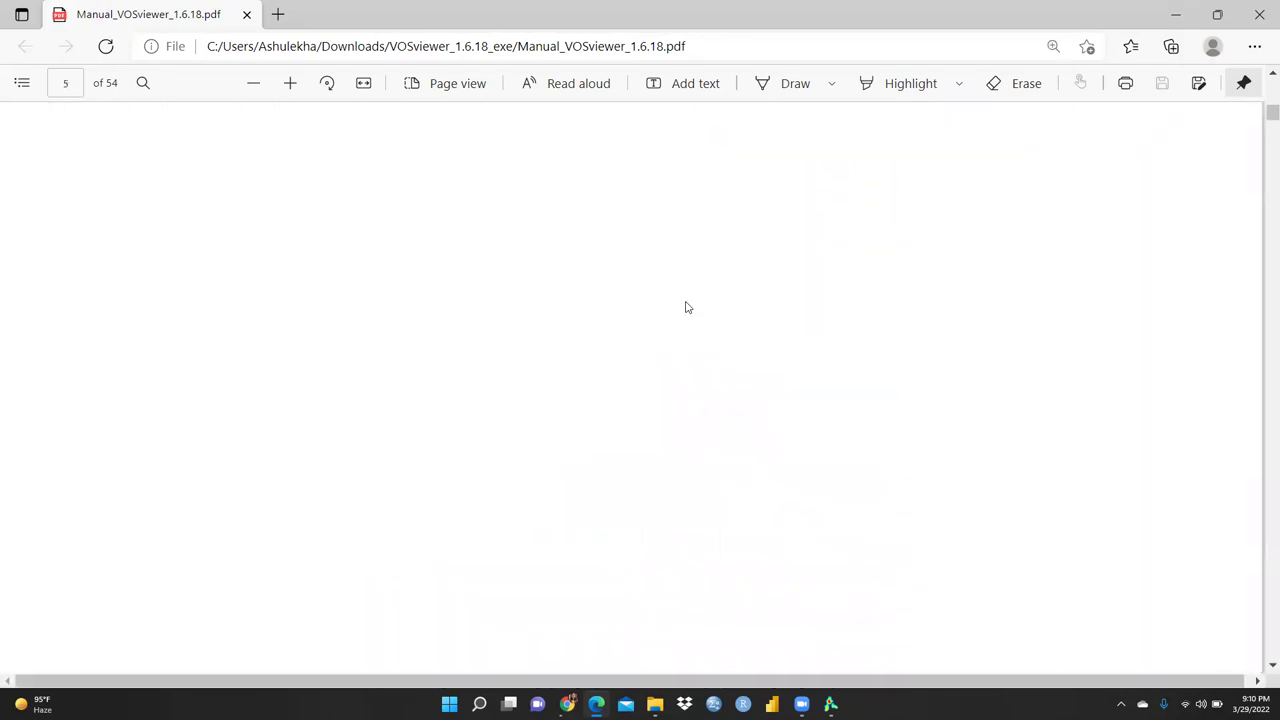
pyautogui.scroll(-5, 686, 307)
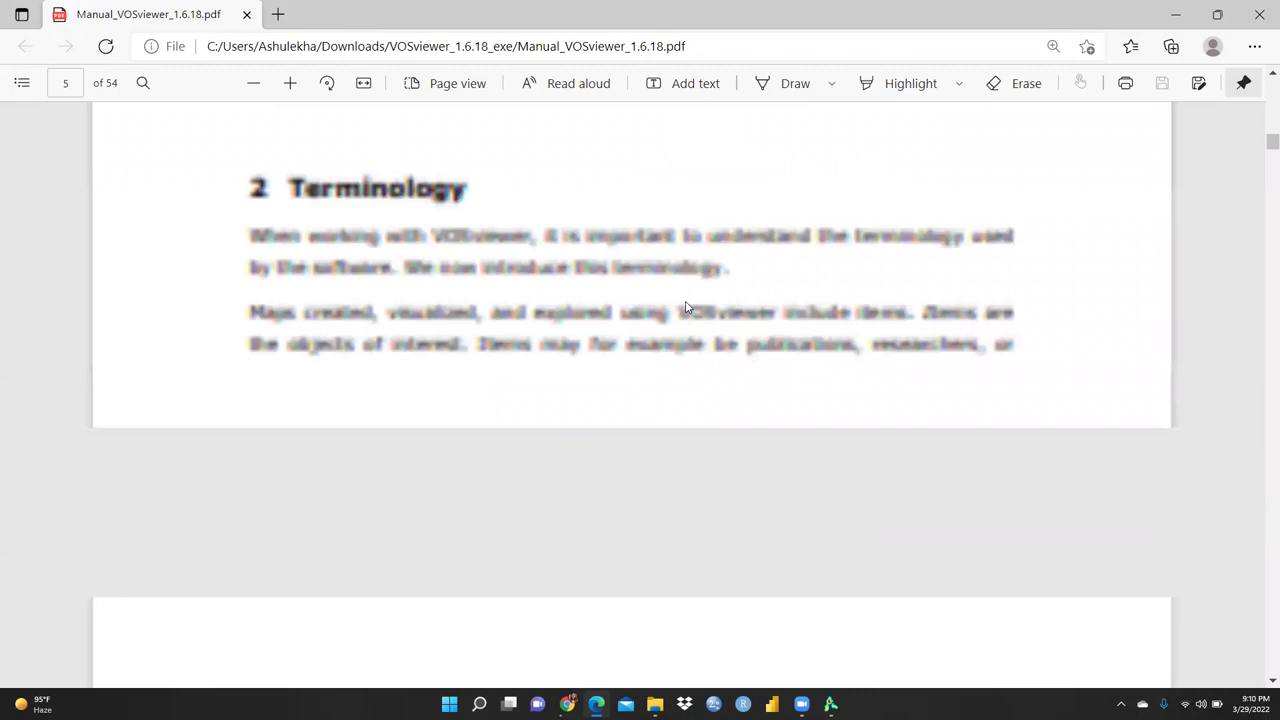
pyautogui.scroll(-3, 686, 307)
pyautogui.scroll(-3, 686, 307)
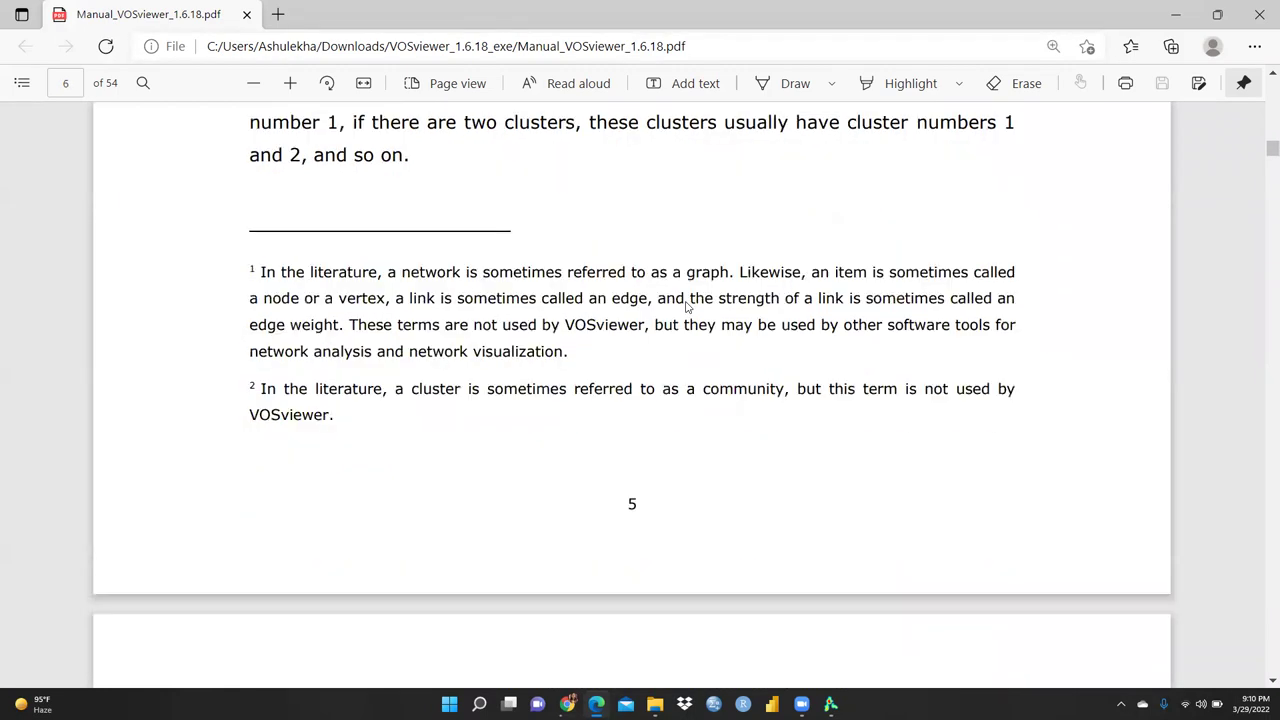
pyautogui.scroll(-5, 686, 307)
pyautogui.scroll(-5, 686, 307)
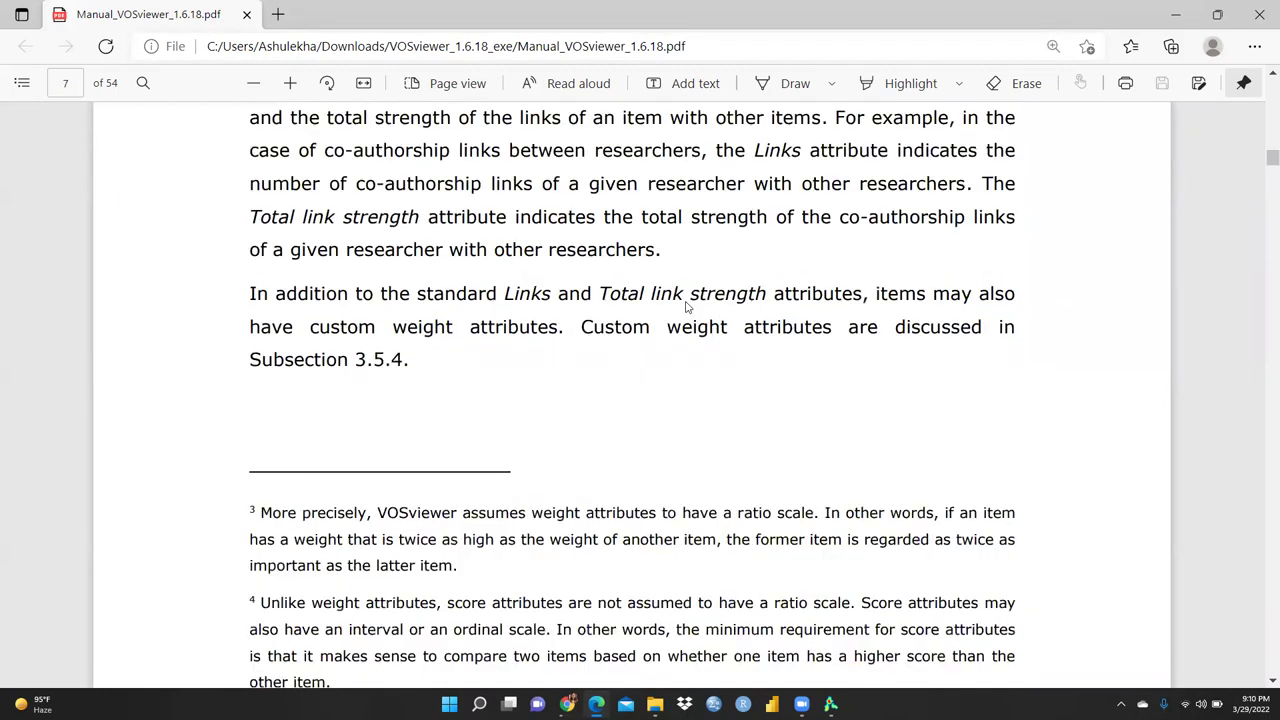
pyautogui.scroll(-15, 686, 307)
pyautogui.scroll(4, 686, 307)
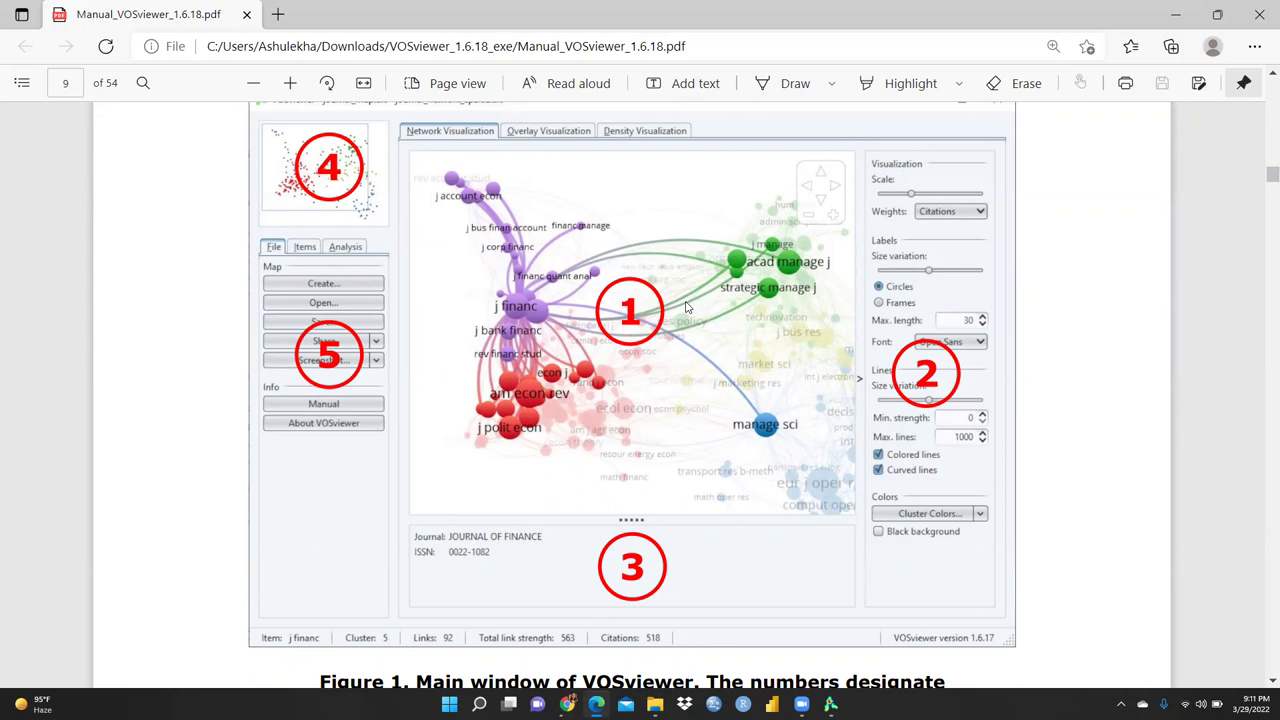
pyautogui.scroll(-1, 686, 307)
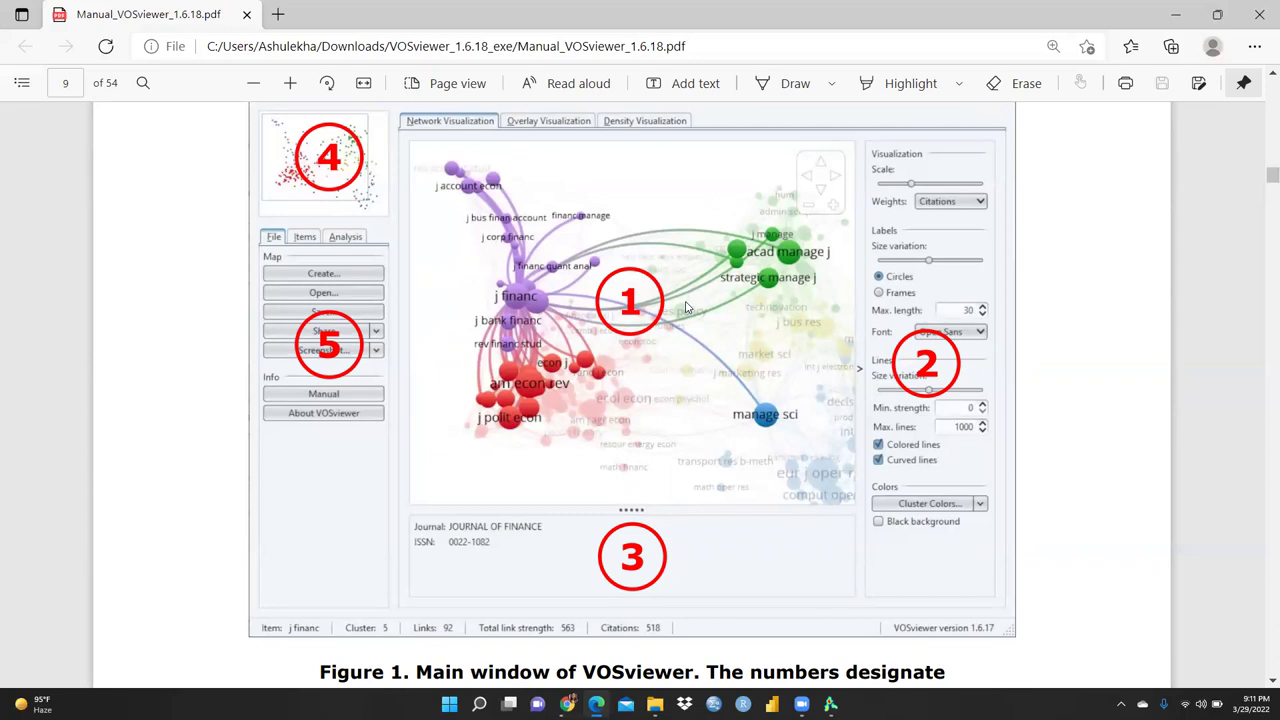
pyautogui.scroll(-5, 686, 307)
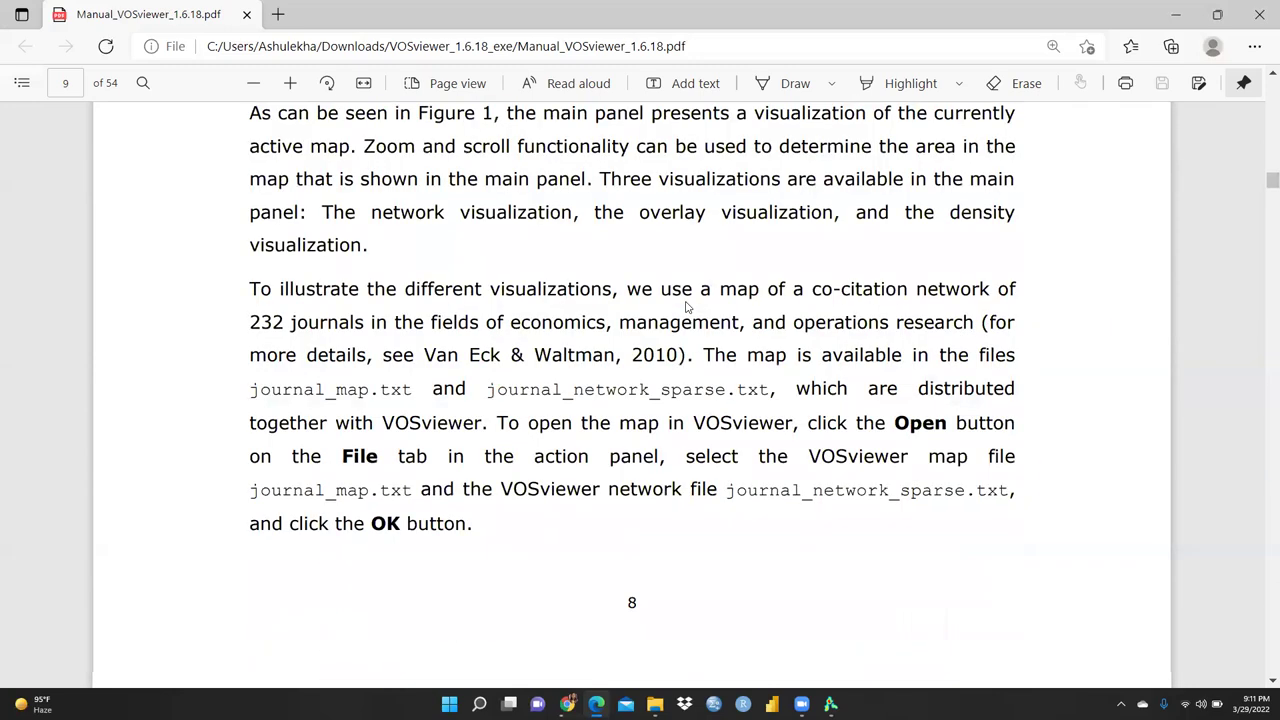
pyautogui.scroll(-5, 686, 307)
pyautogui.scroll(-5, 686, 307)
pyautogui.scroll(-10, 686, 307)
pyautogui.scroll(10, 686, 307)
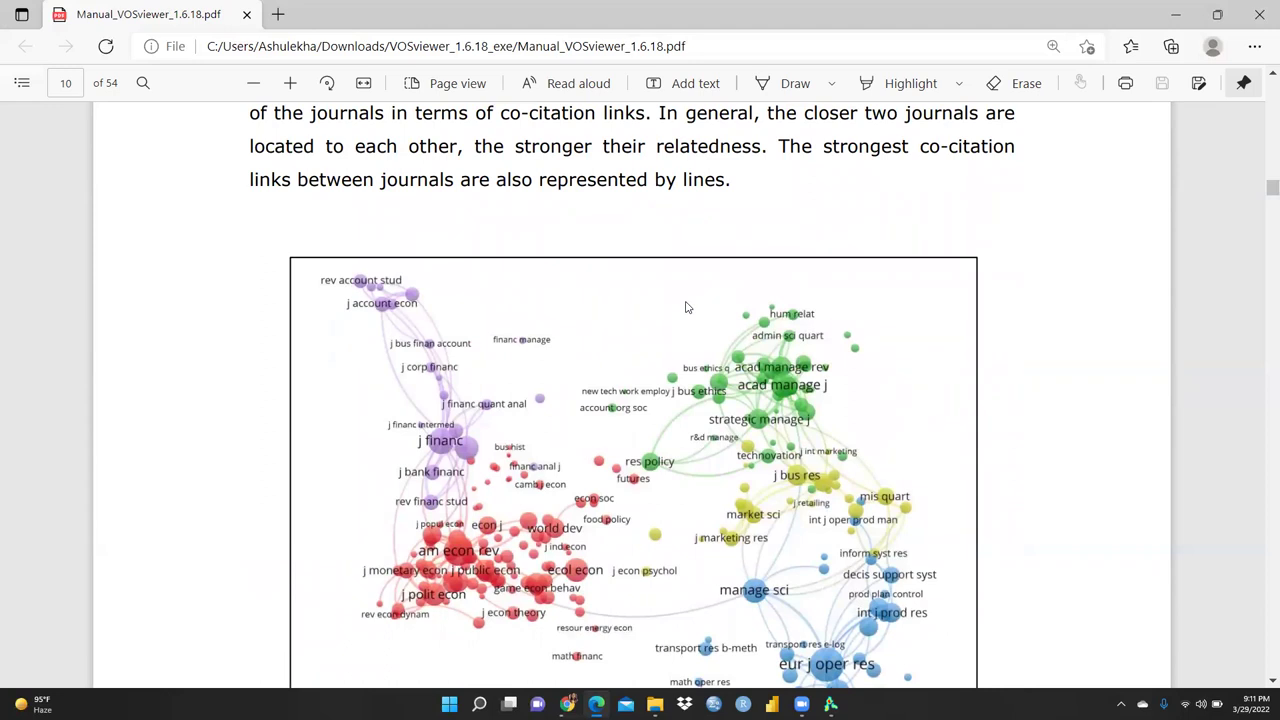
pyautogui.scroll(-1, 686, 307)
pyautogui.scroll(3, 686, 307)
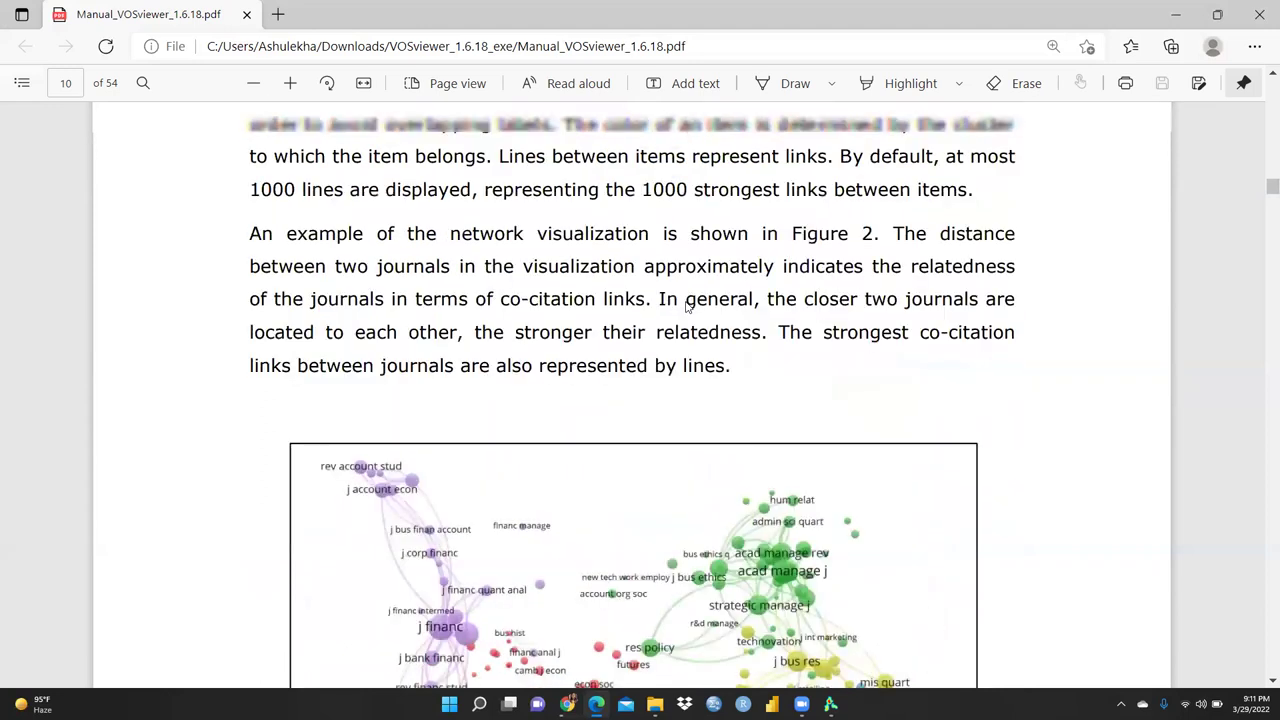
pyautogui.scroll(2, 686, 307)
pyautogui.scroll(3, 686, 307)
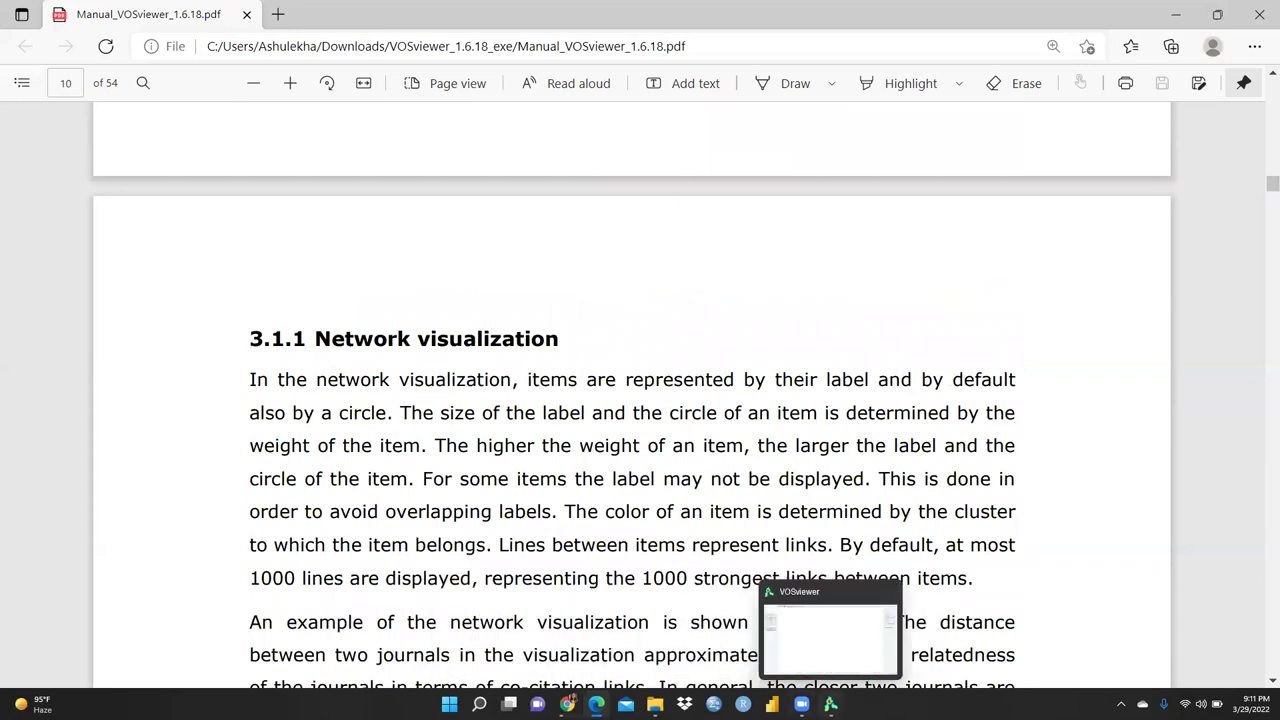
pyautogui.click(830, 704)
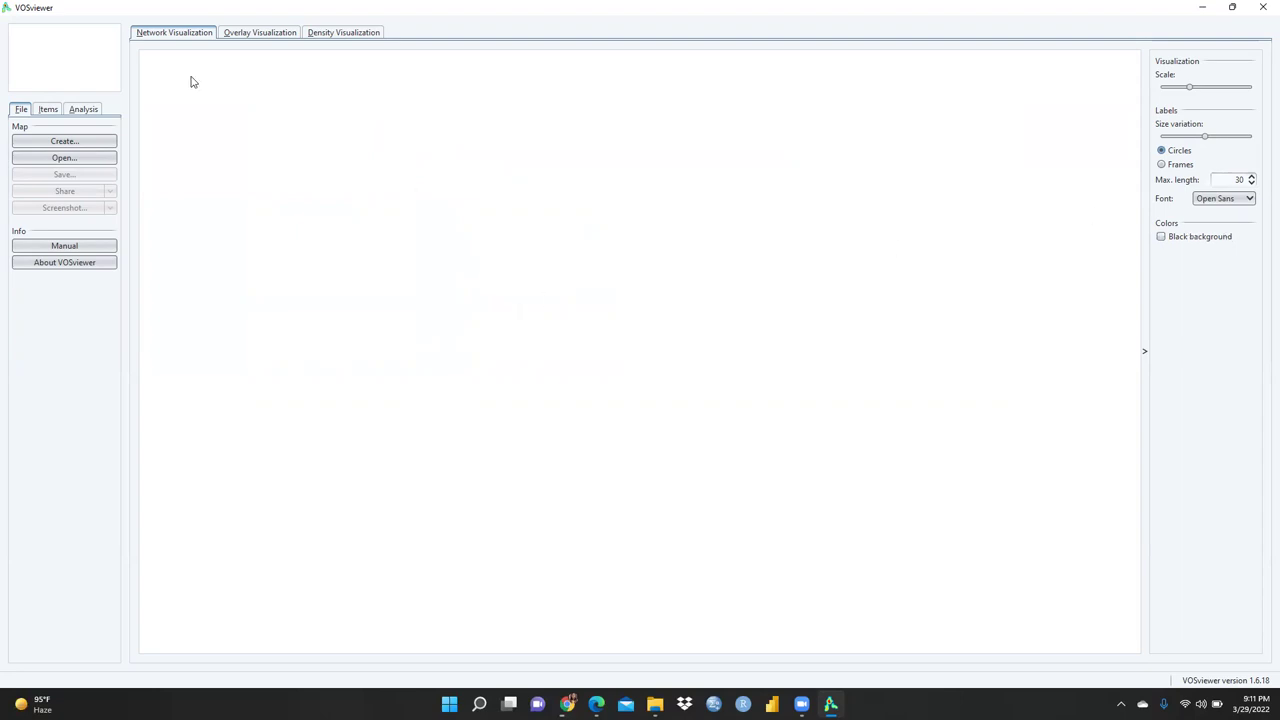
# Start a new map based on bibliographic data and move on to the data source step.
pyautogui.click(61, 143)
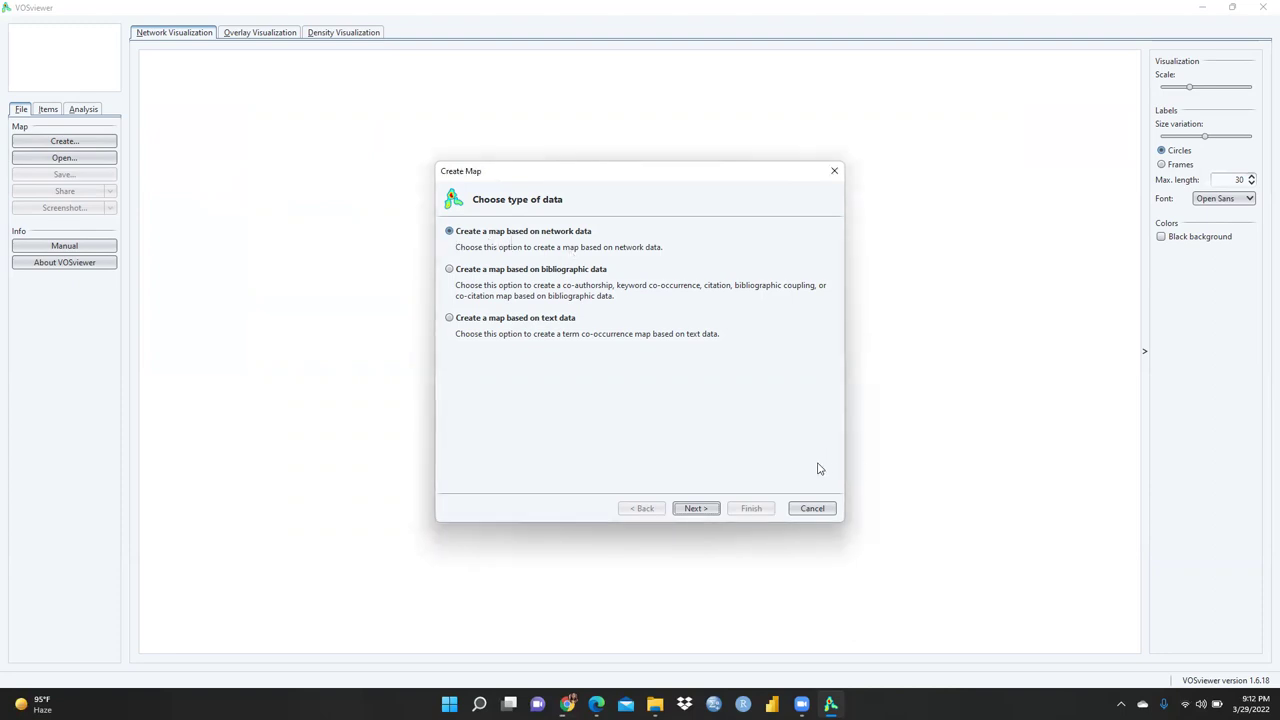
pyautogui.click(521, 277)
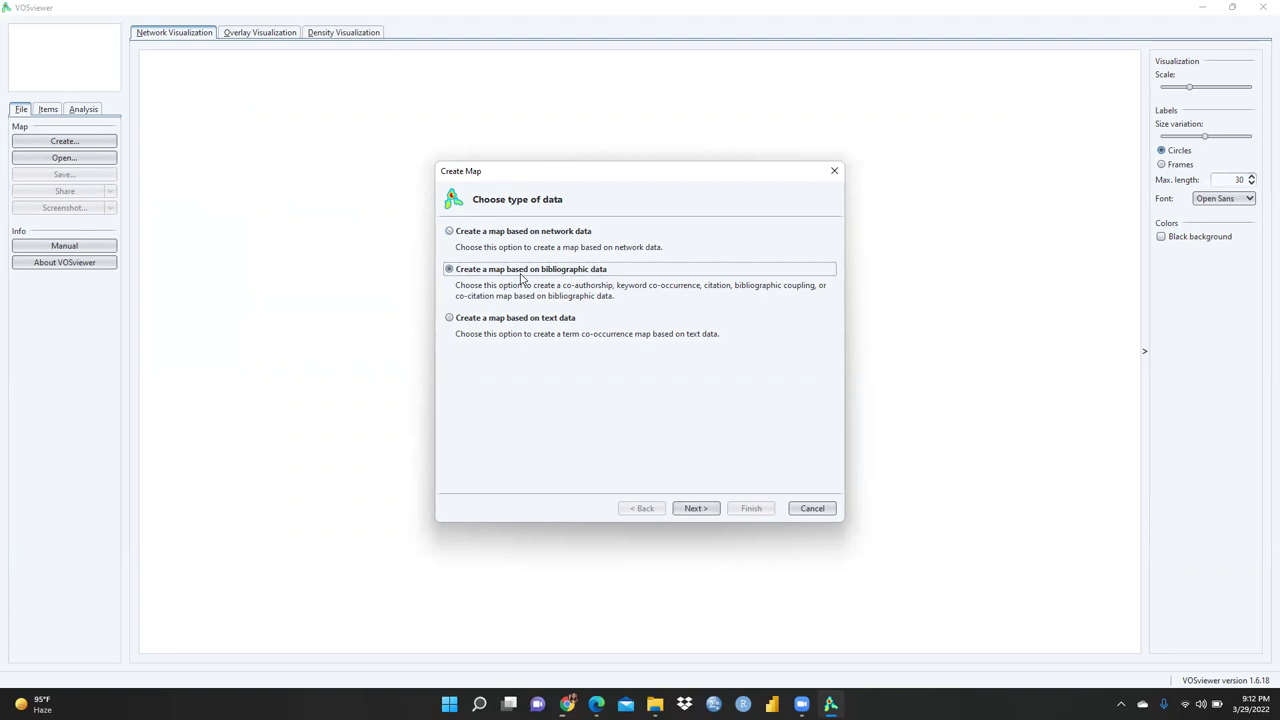
pyautogui.click(695, 509)
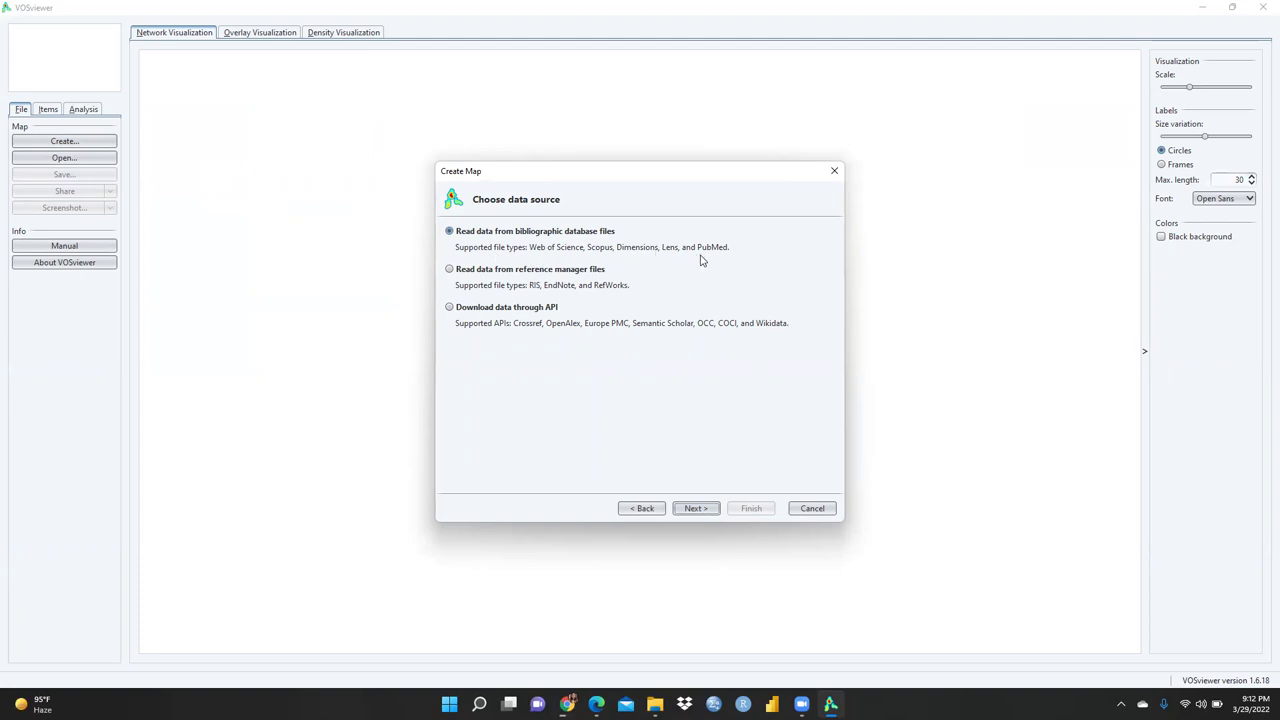
# Choose bibliographic database files from Scopus as the data source.
pyautogui.click(690, 510)
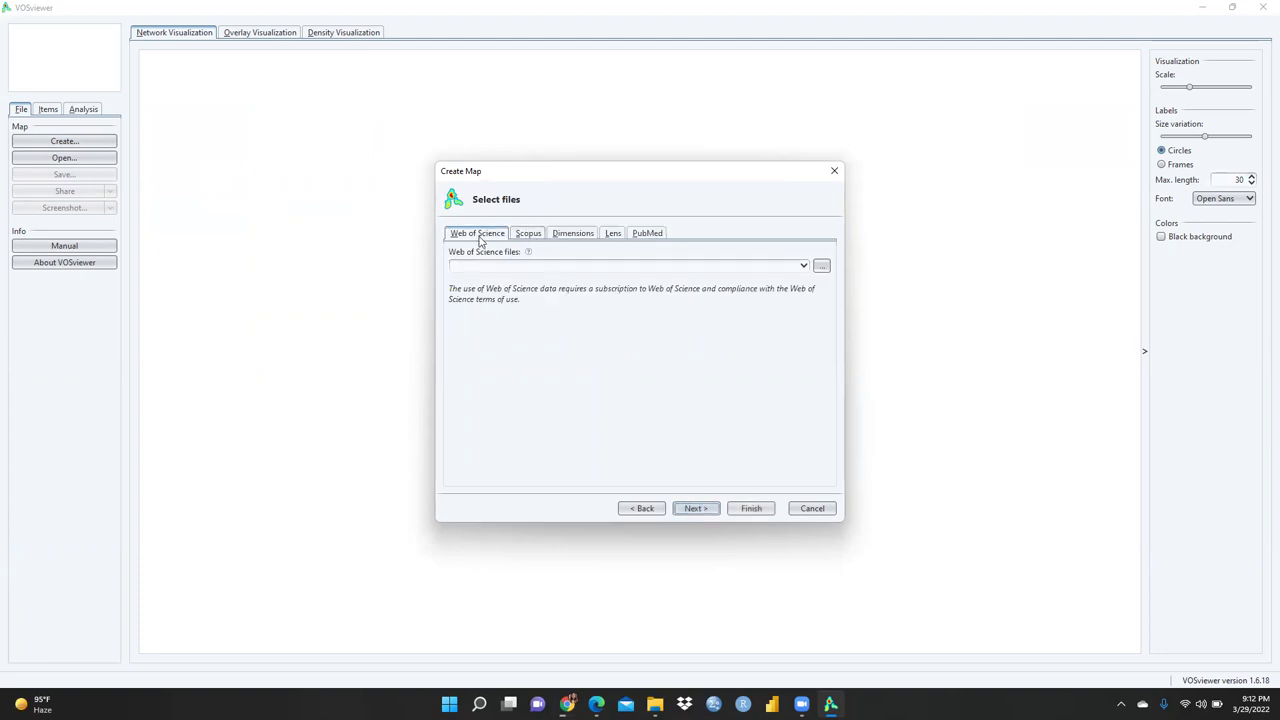
pyautogui.click(529, 236)
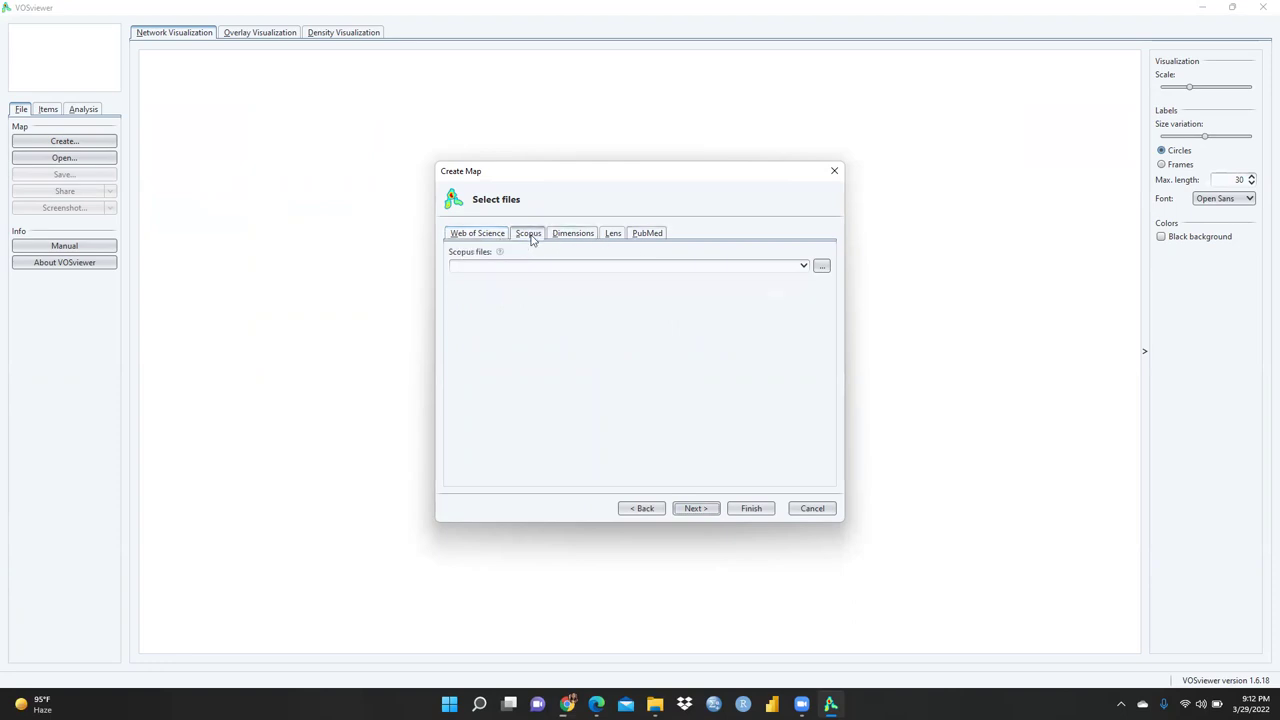
pyautogui.click(821, 266)
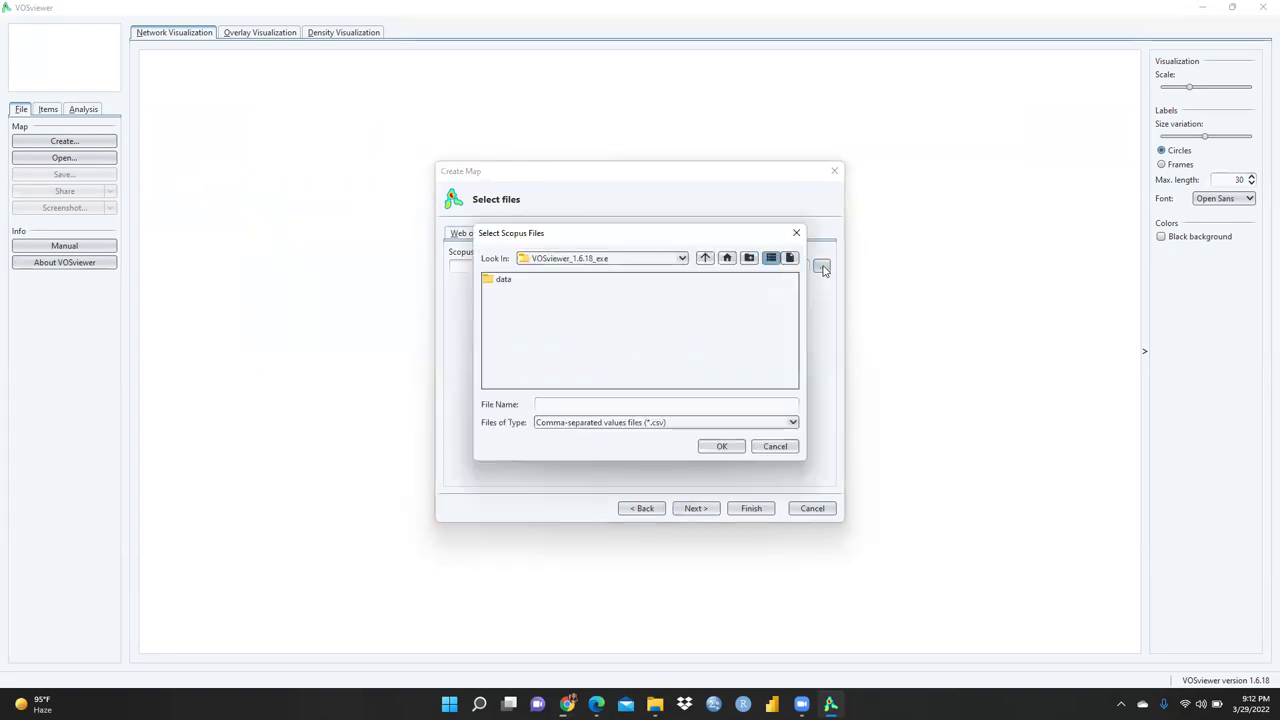
# Select scopus.csv from the Research Papers folder and load it.
pyautogui.click(595, 259)
pyautogui.click(590, 276)
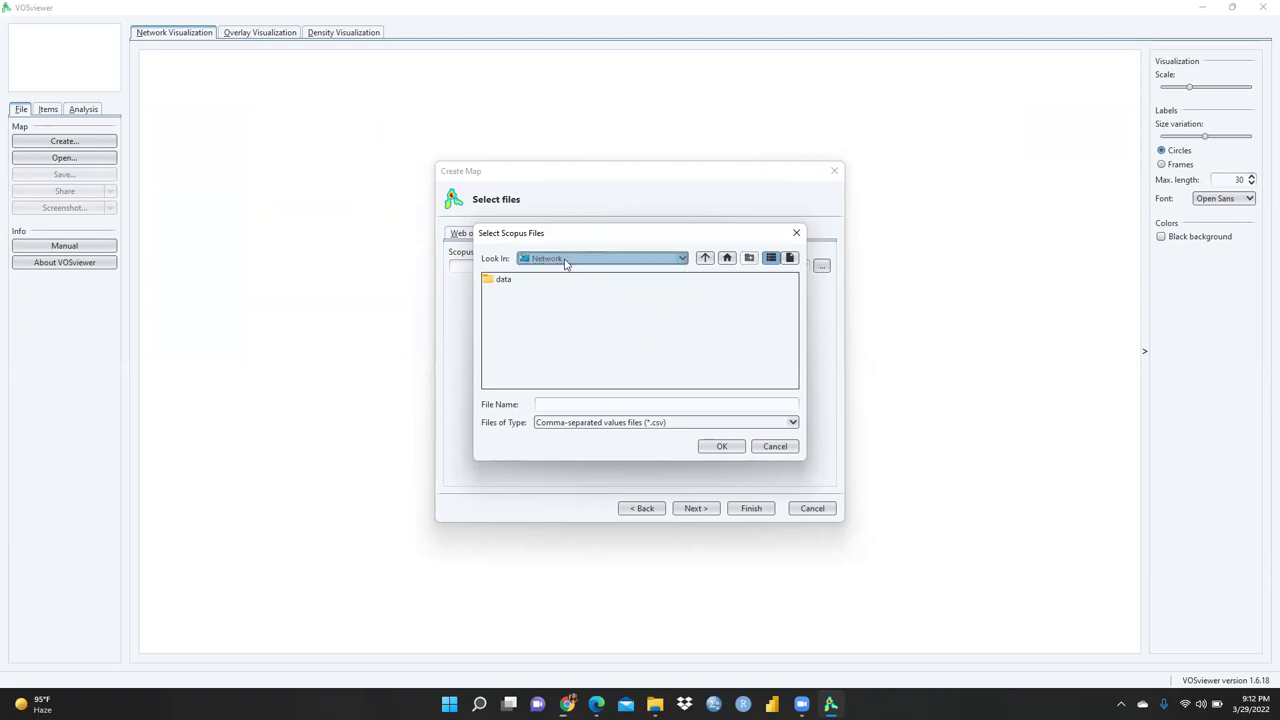
pyautogui.click(685, 262)
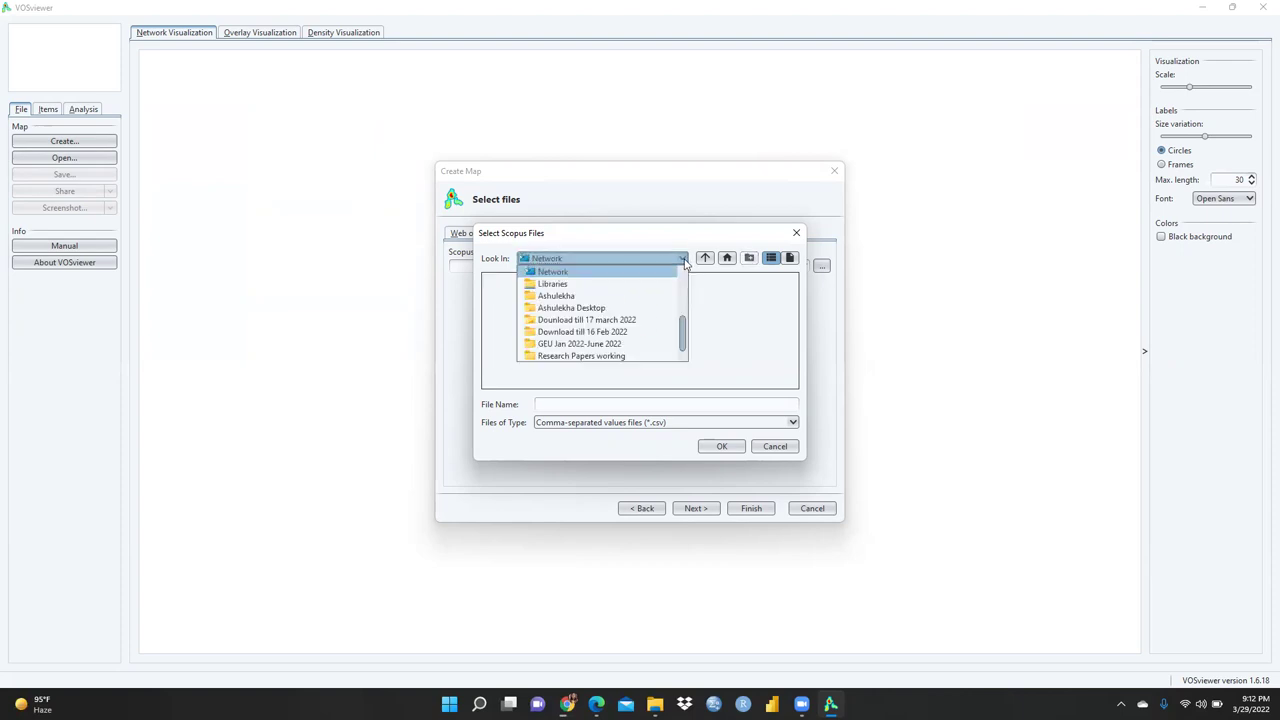
pyautogui.moveTo(684, 324); pyautogui.dragTo(682, 336)
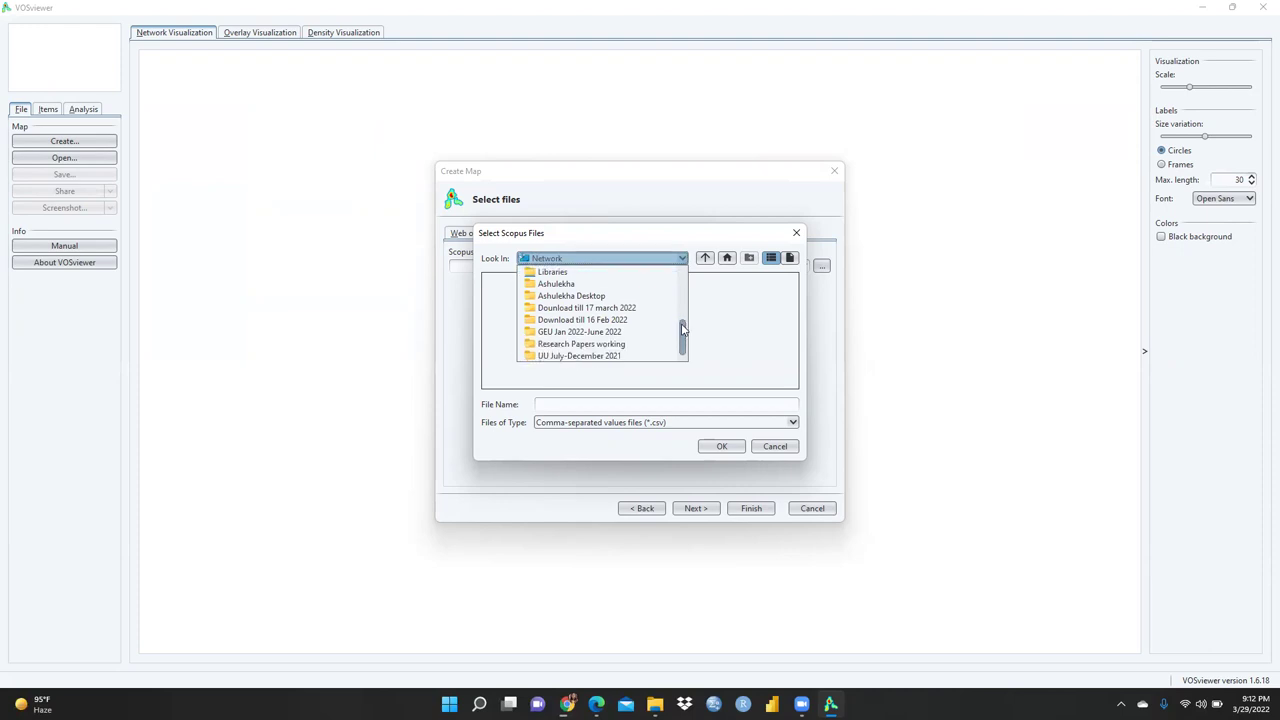
pyautogui.click(611, 344)
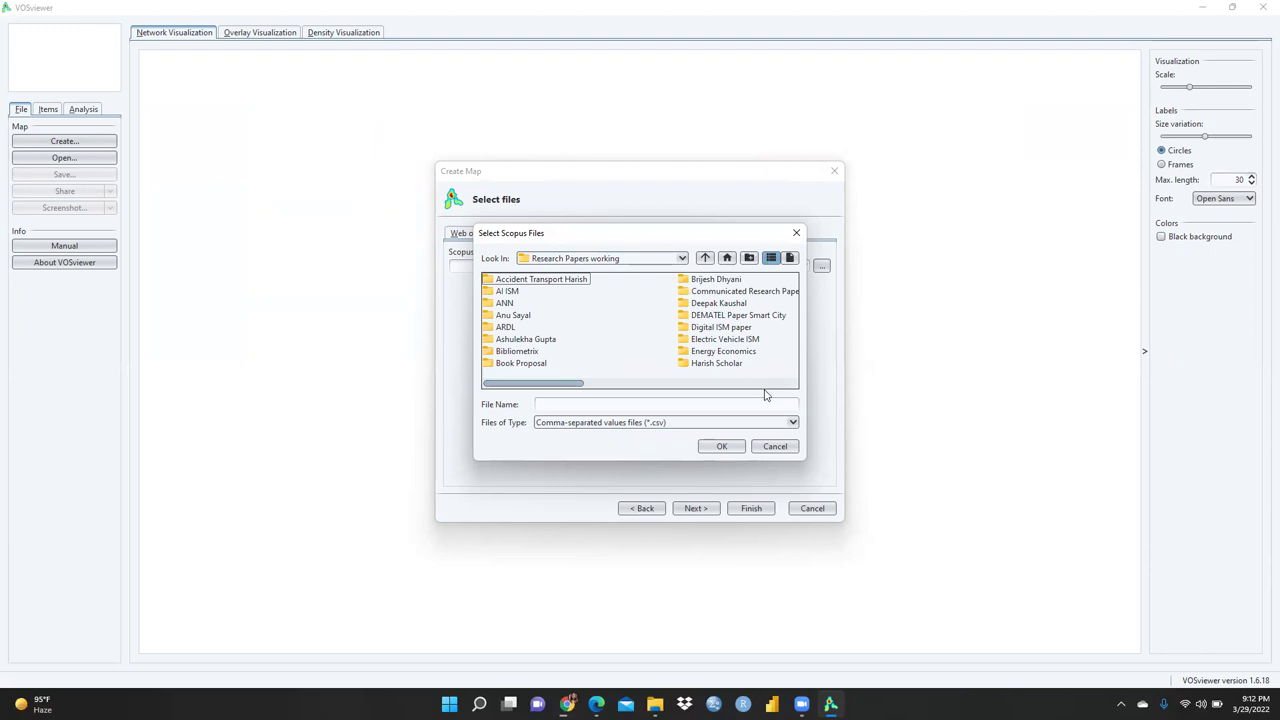
pyautogui.moveTo(555, 383); pyautogui.dragTo(701, 376)
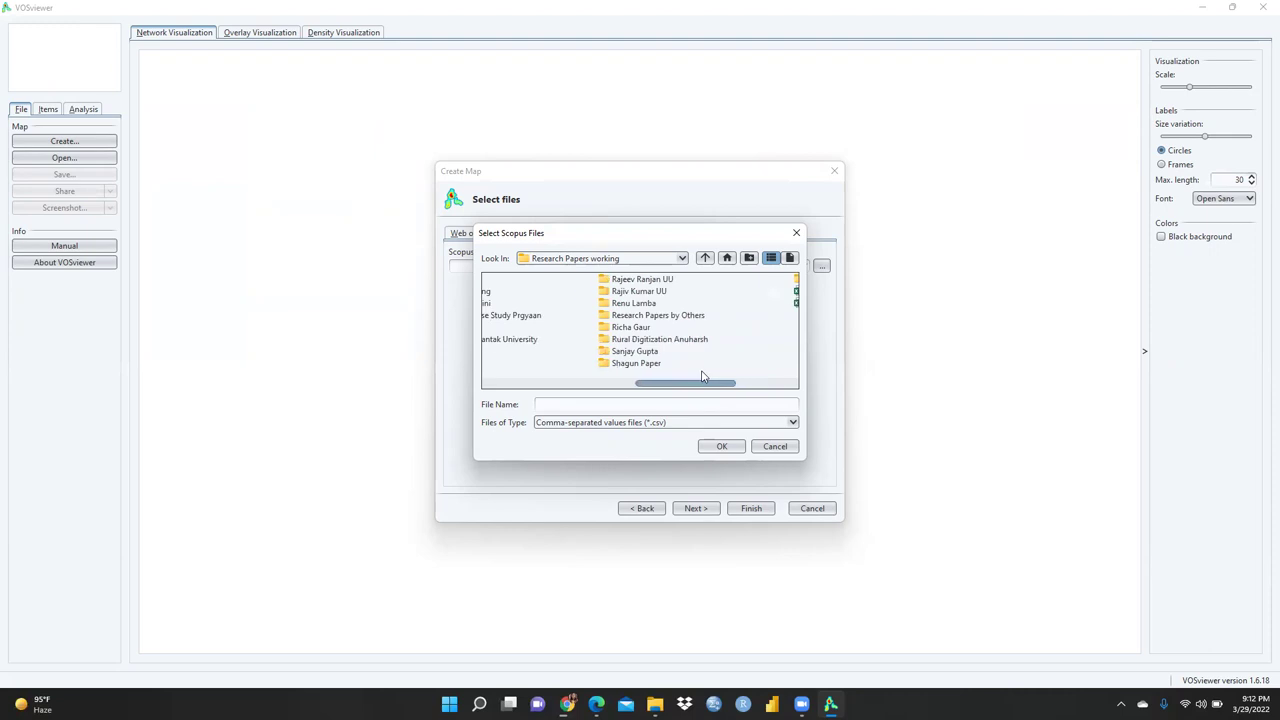
pyautogui.doubleClick(655, 352)
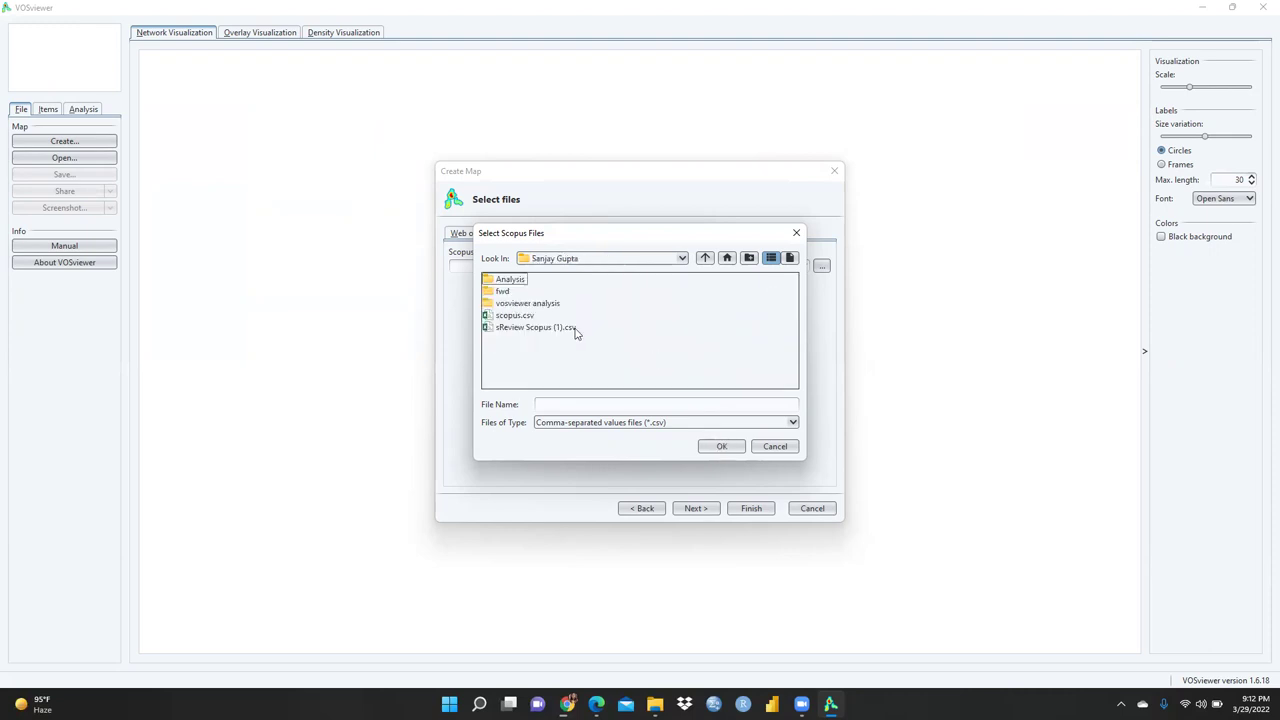
pyautogui.doubleClick(515, 317)
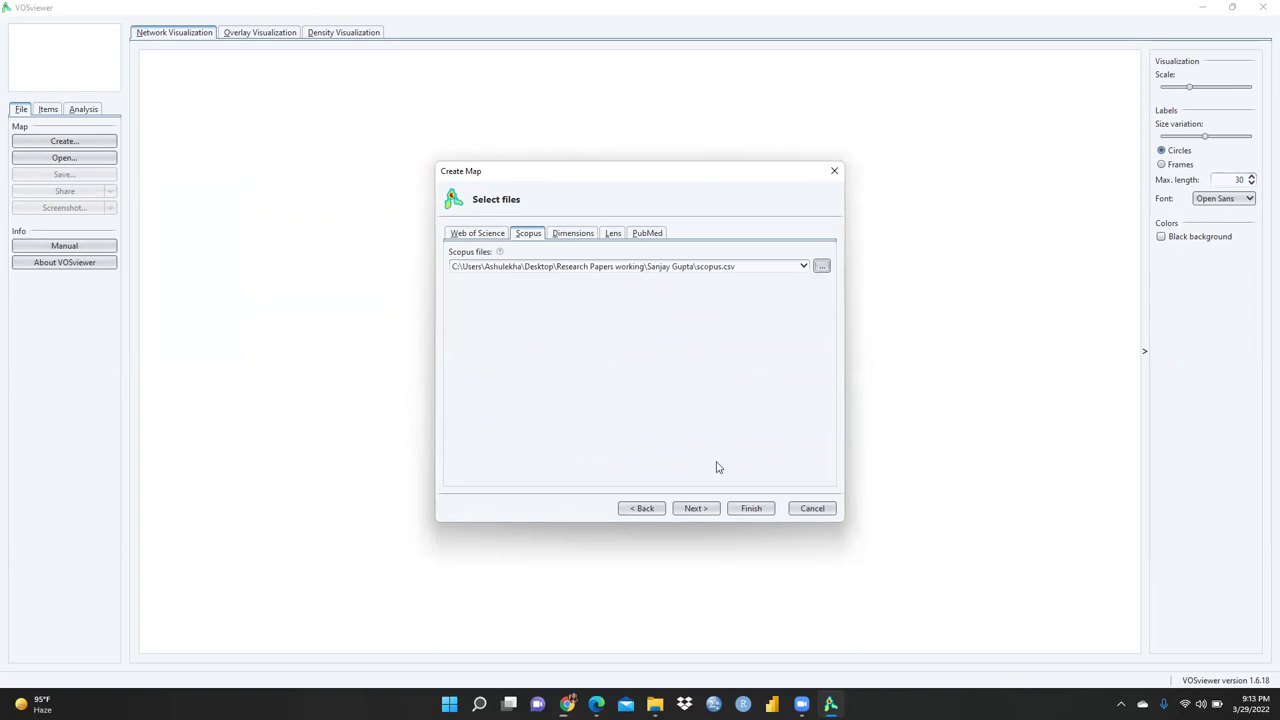
pyautogui.click(700, 510)
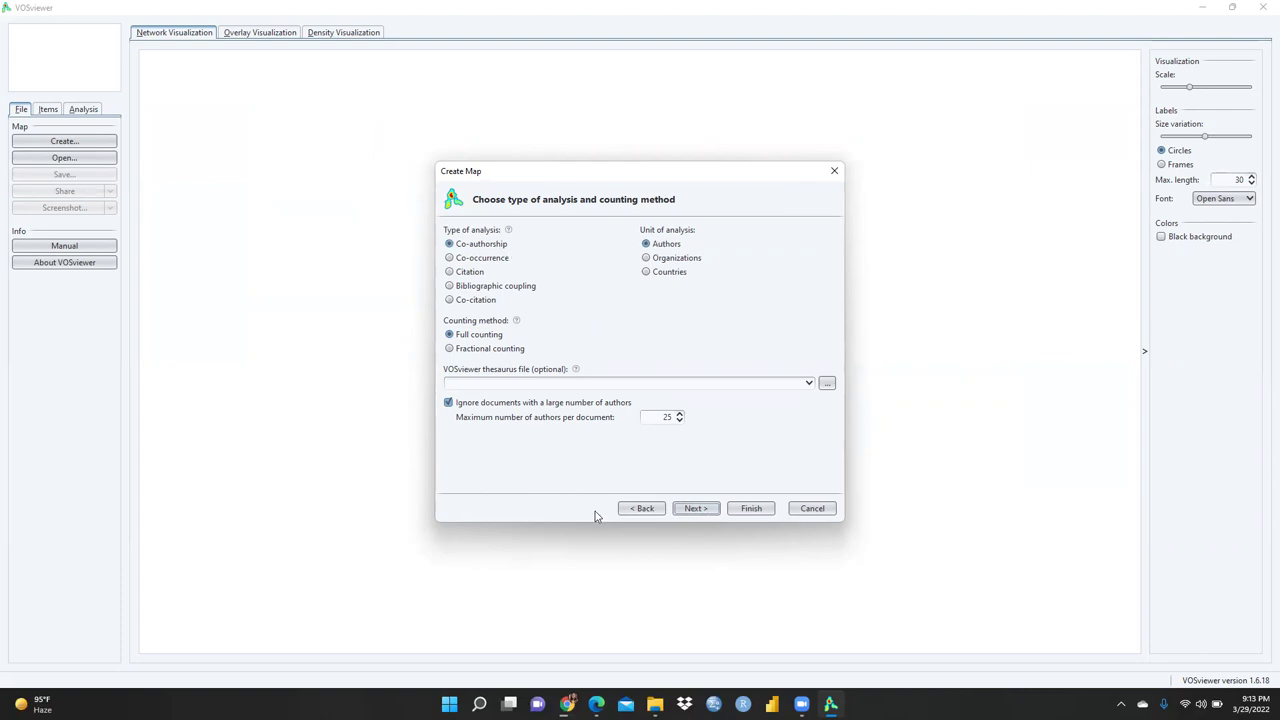
# Keep co-authorship of authors with full counting and continue to the thresholds.
pyautogui.click(695, 509)
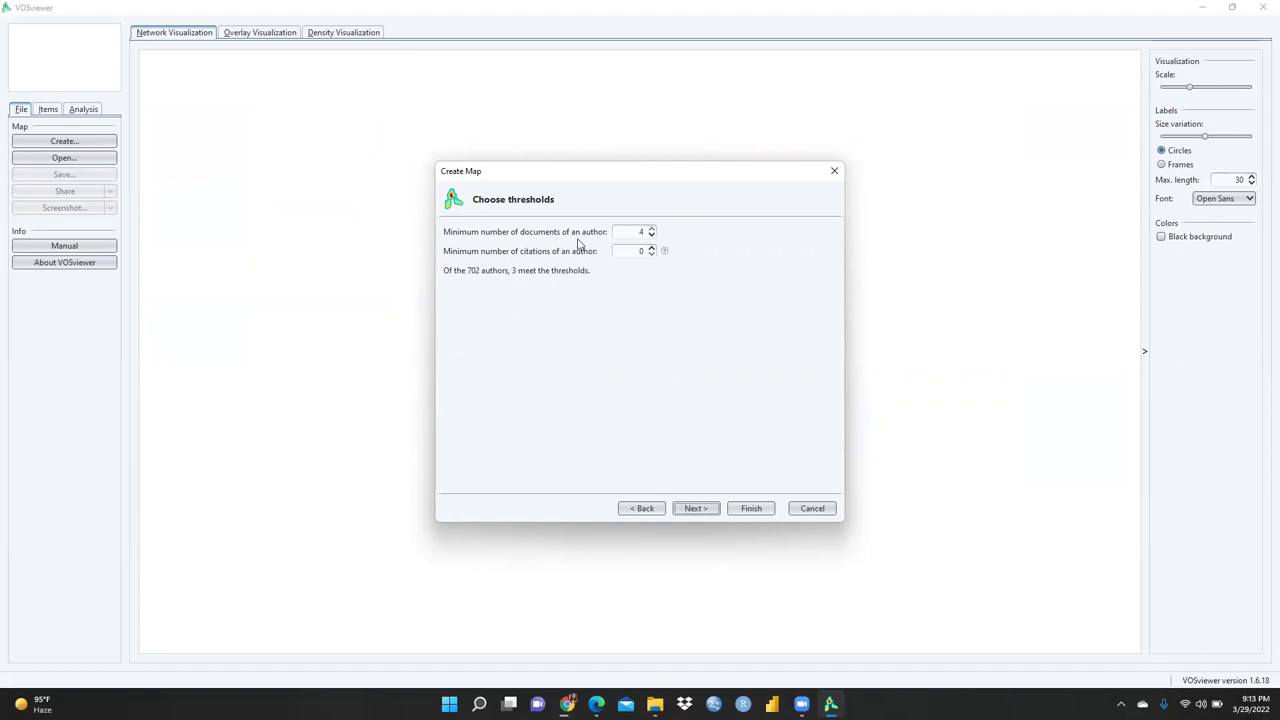
# Set author thresholds to 2 documents and 2 citations, keeping all 74 qualifying authors.
pyautogui.click(650, 235)
pyautogui.click(651, 247)
pyautogui.click(696, 509)
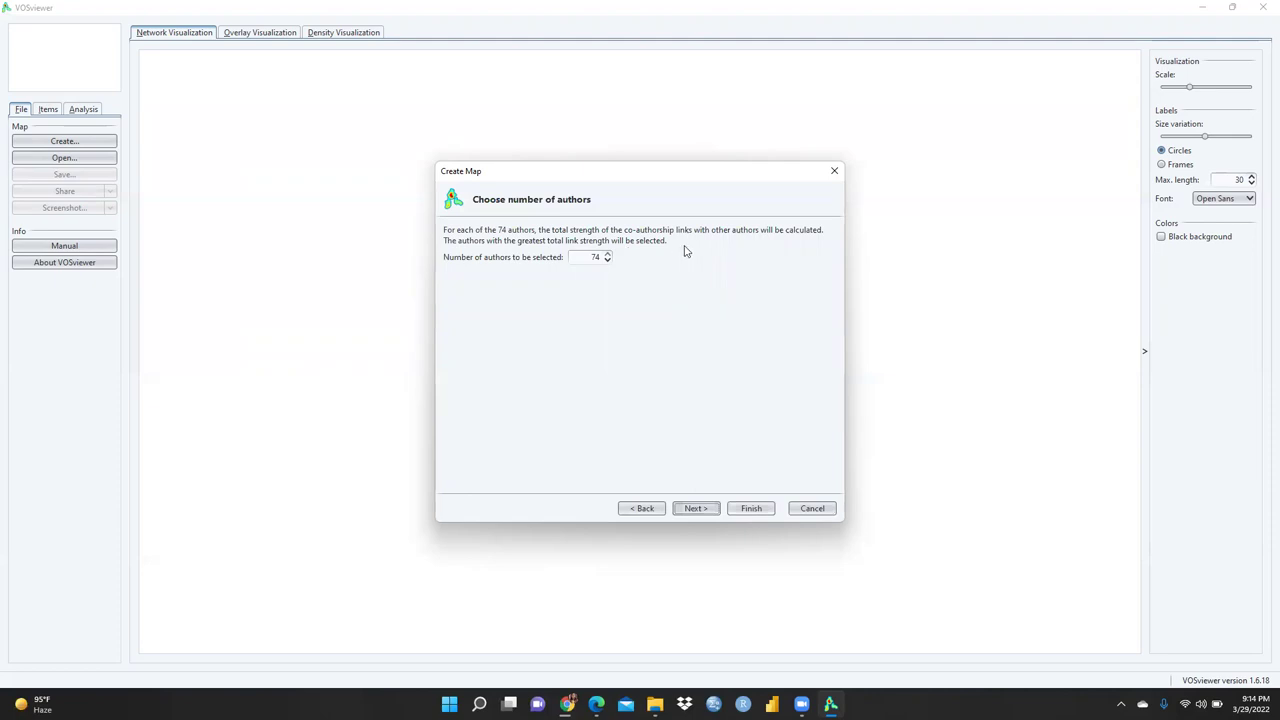
# Open the Verify selected authors table and toggle the first author off and back on.
pyautogui.click(696, 509)
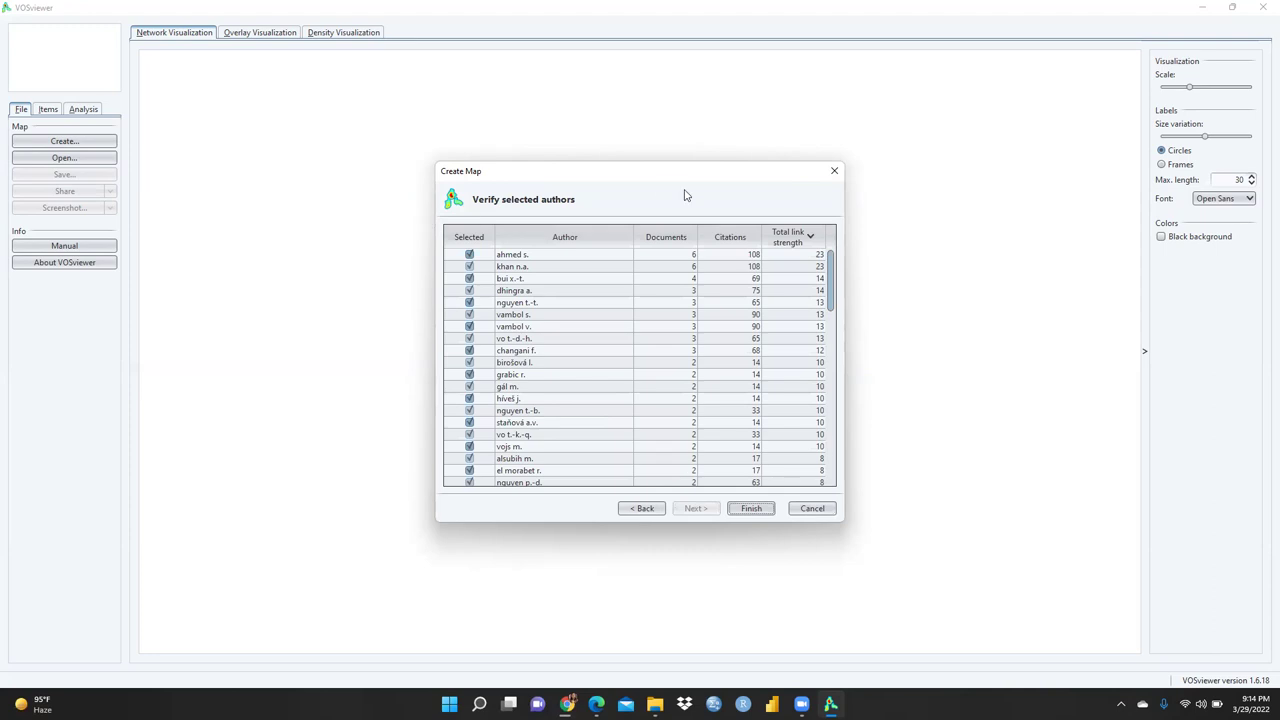
pyautogui.click(487, 256)
pyautogui.click(493, 255)
pyautogui.click(471, 256)
# Export the selected authors to a file named Author and finish the wizard.
pyautogui.rightClick(485, 256)
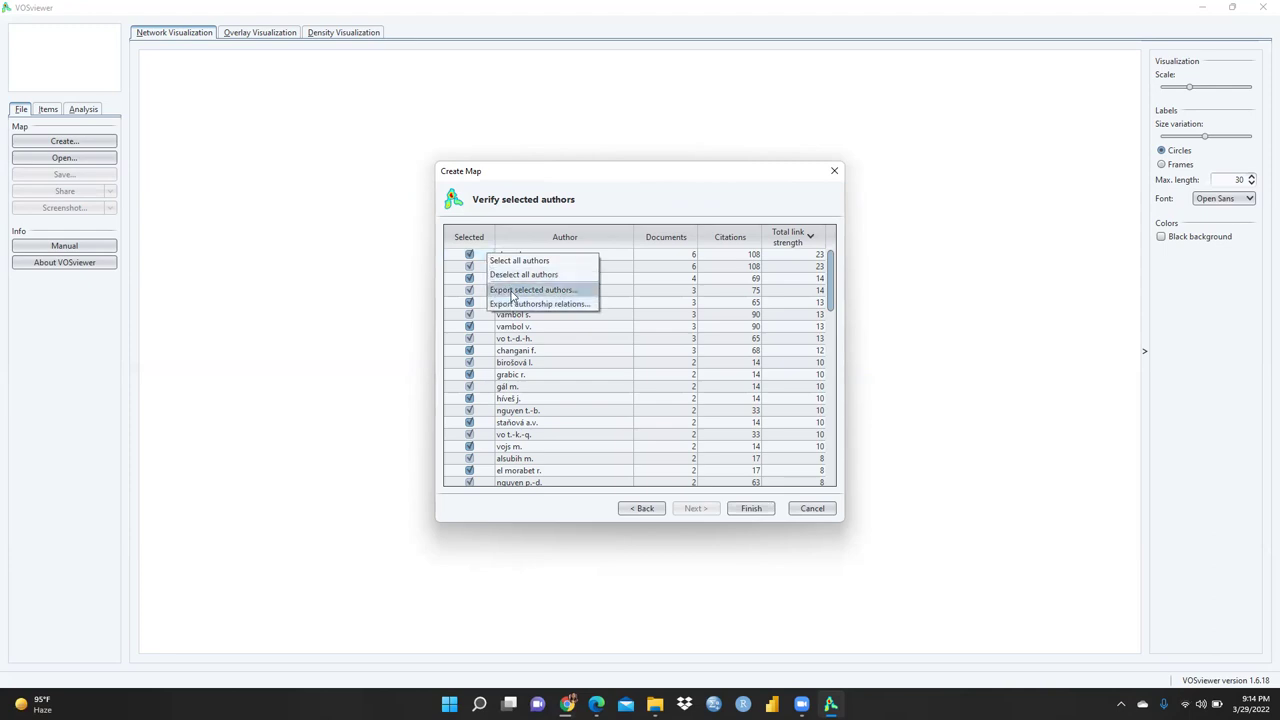
pyautogui.click(512, 290)
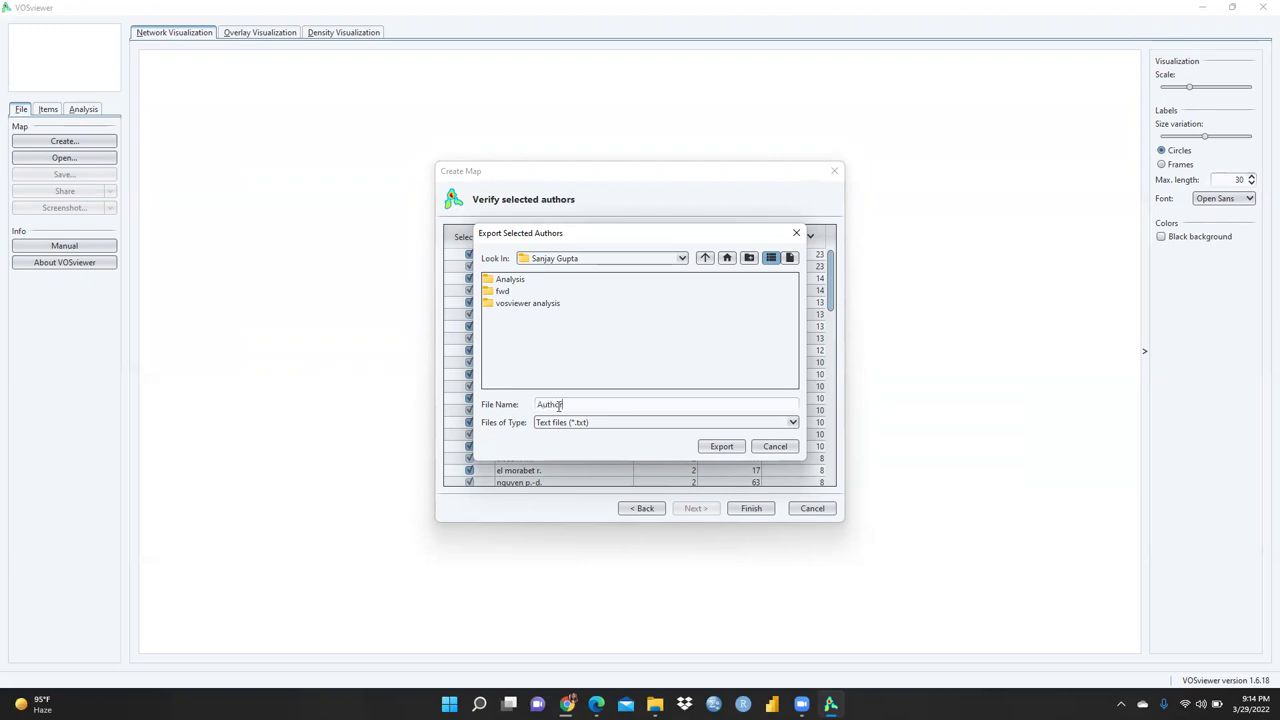
pyautogui.click(721, 447)
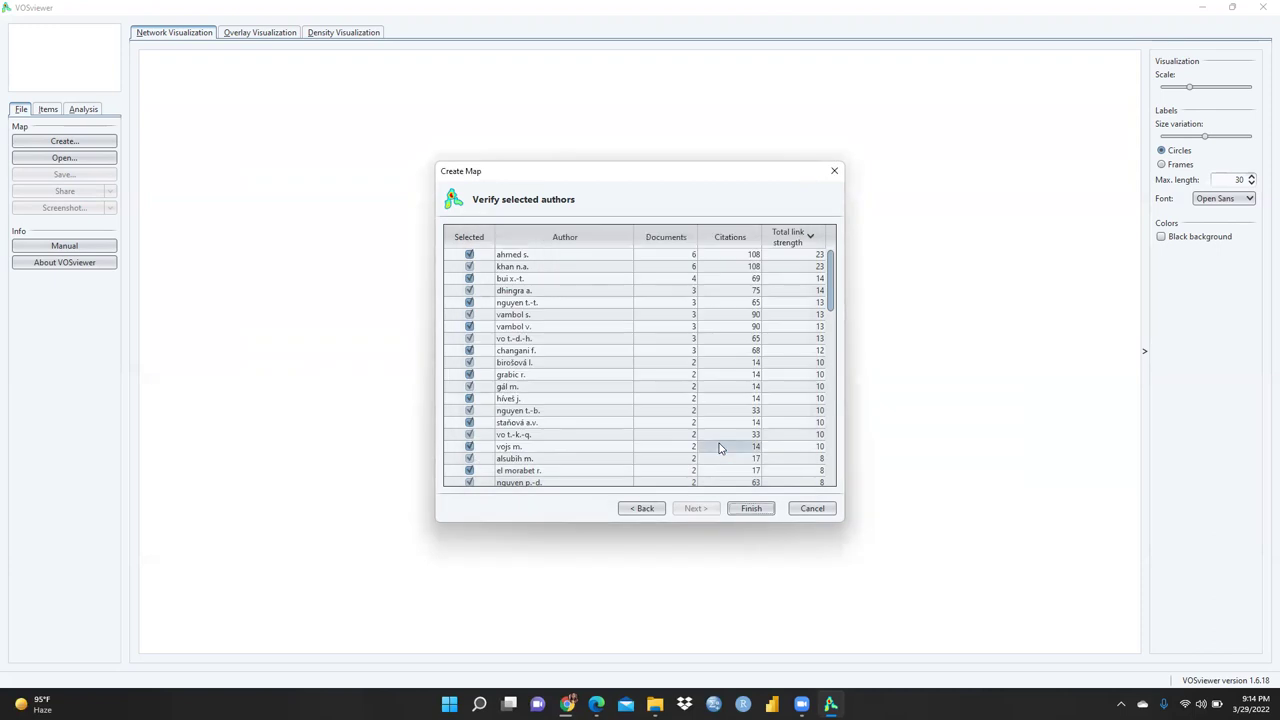
pyautogui.click(750, 508)
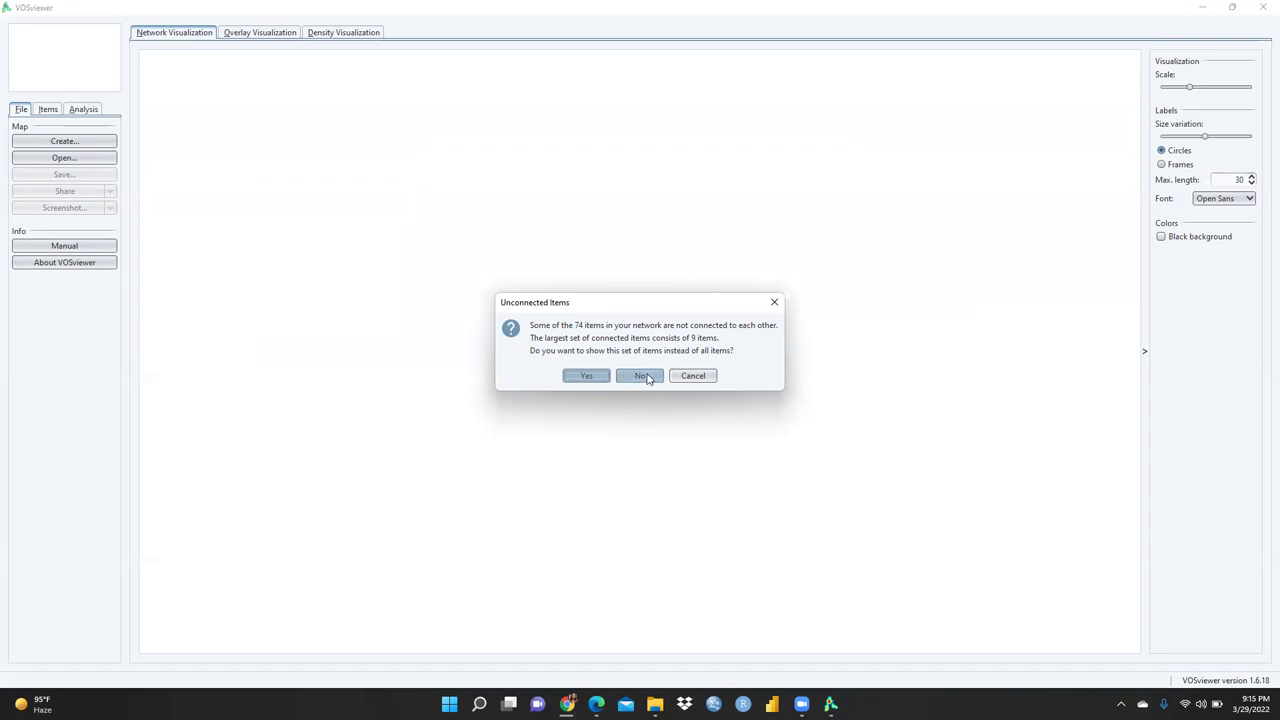
# Map only the 9 connected authors, copy the map image to the clipboard, and minimize VOSviewer.
pyautogui.click(591, 377)
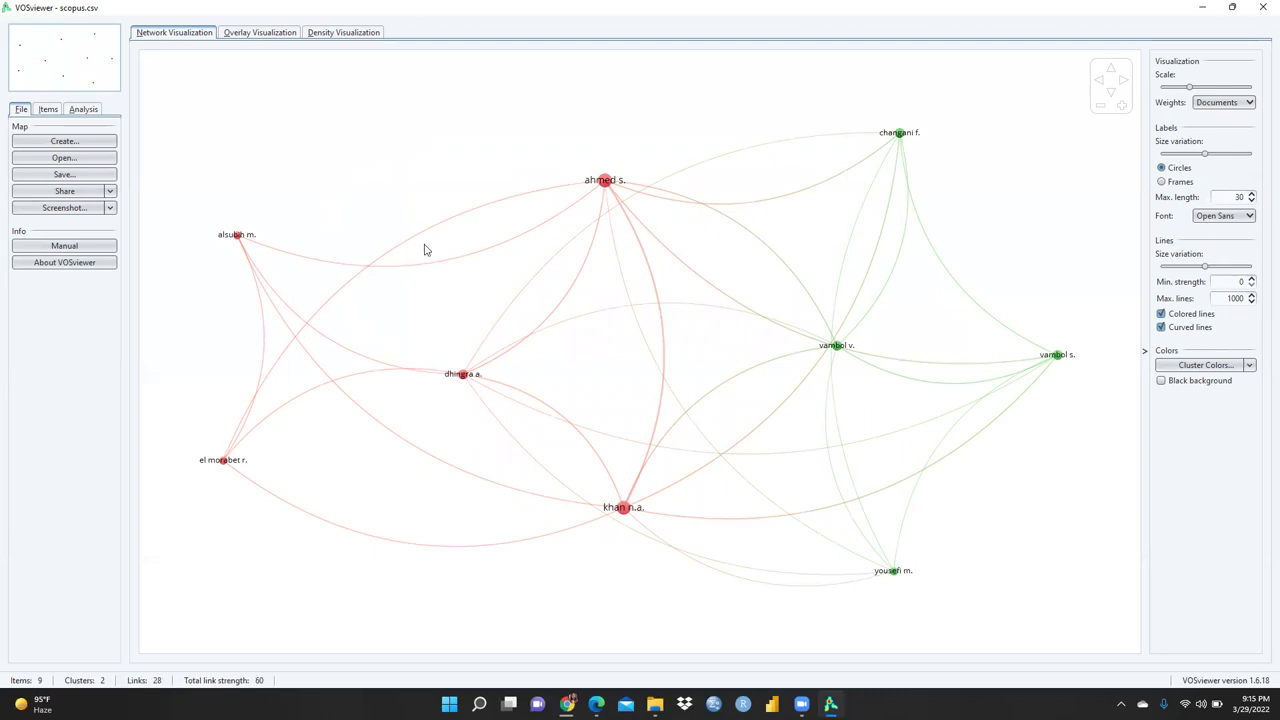
pyautogui.click(111, 209)
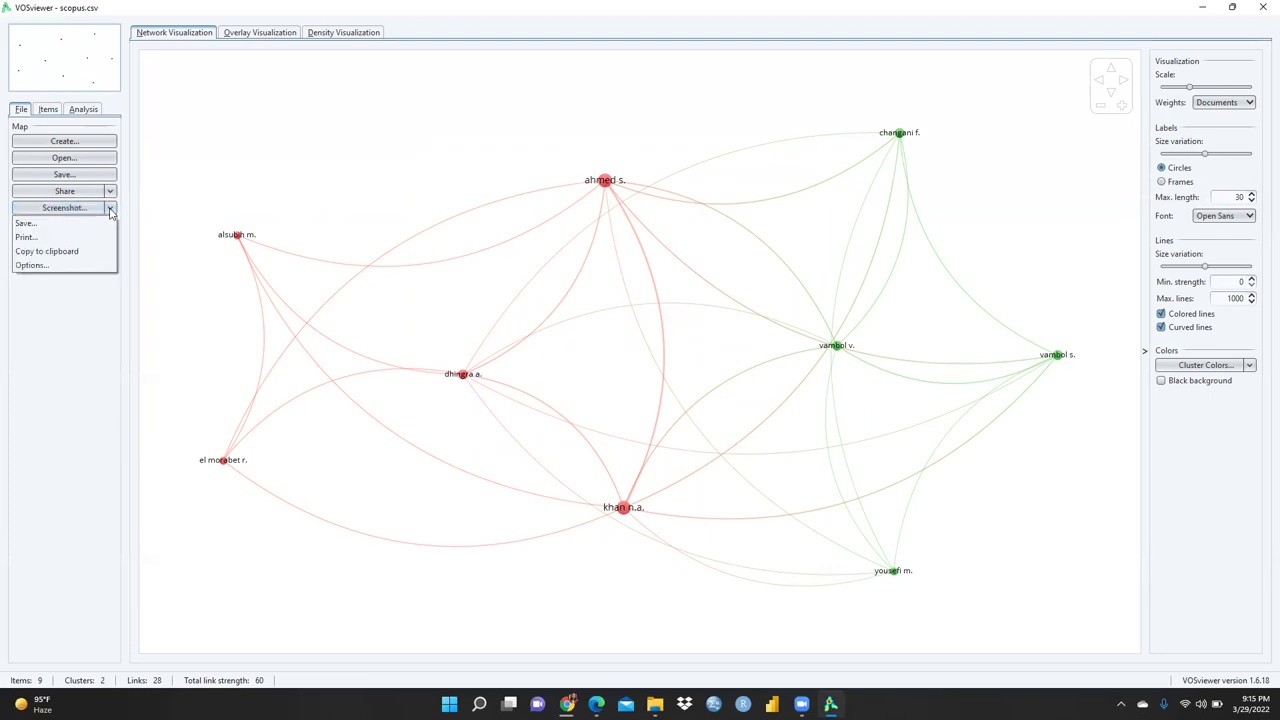
pyautogui.click(45, 251)
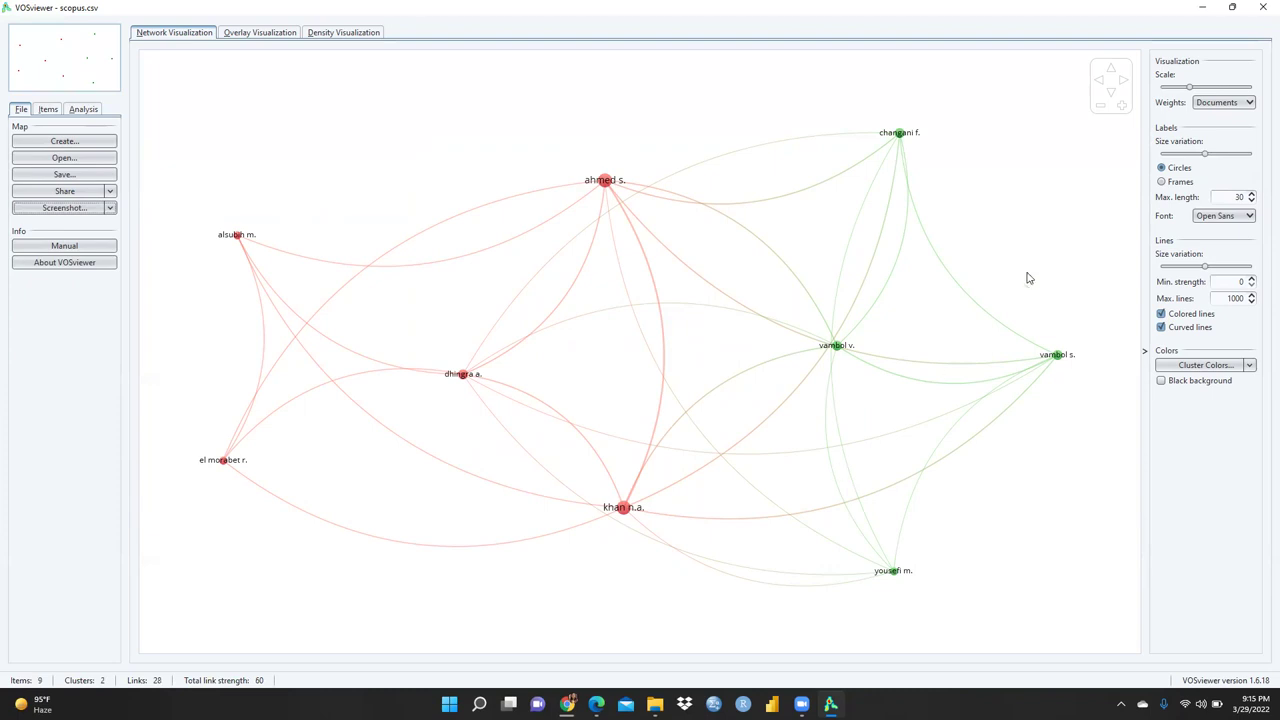
pyautogui.click(1205, 8)
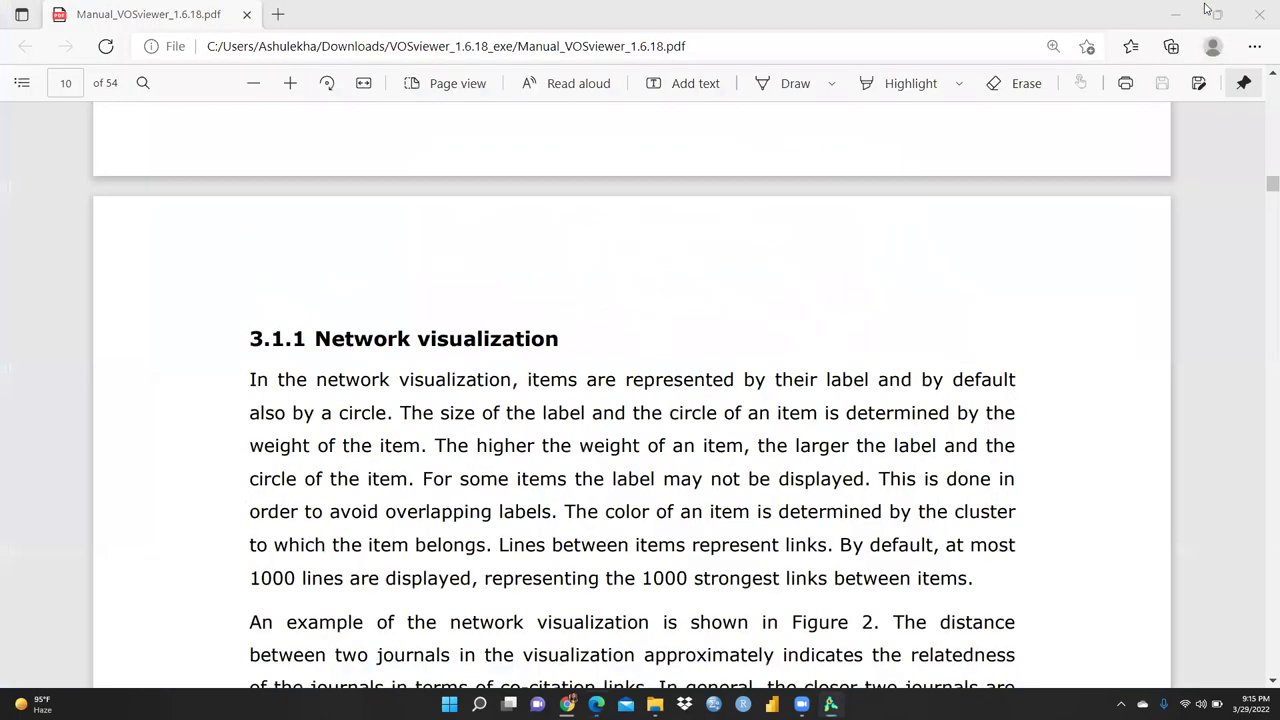
# Read through Manual_VOSviewer_1.6.18.pdf to page 16, then close the manual.
pyautogui.scroll(-2, 1205, 8)
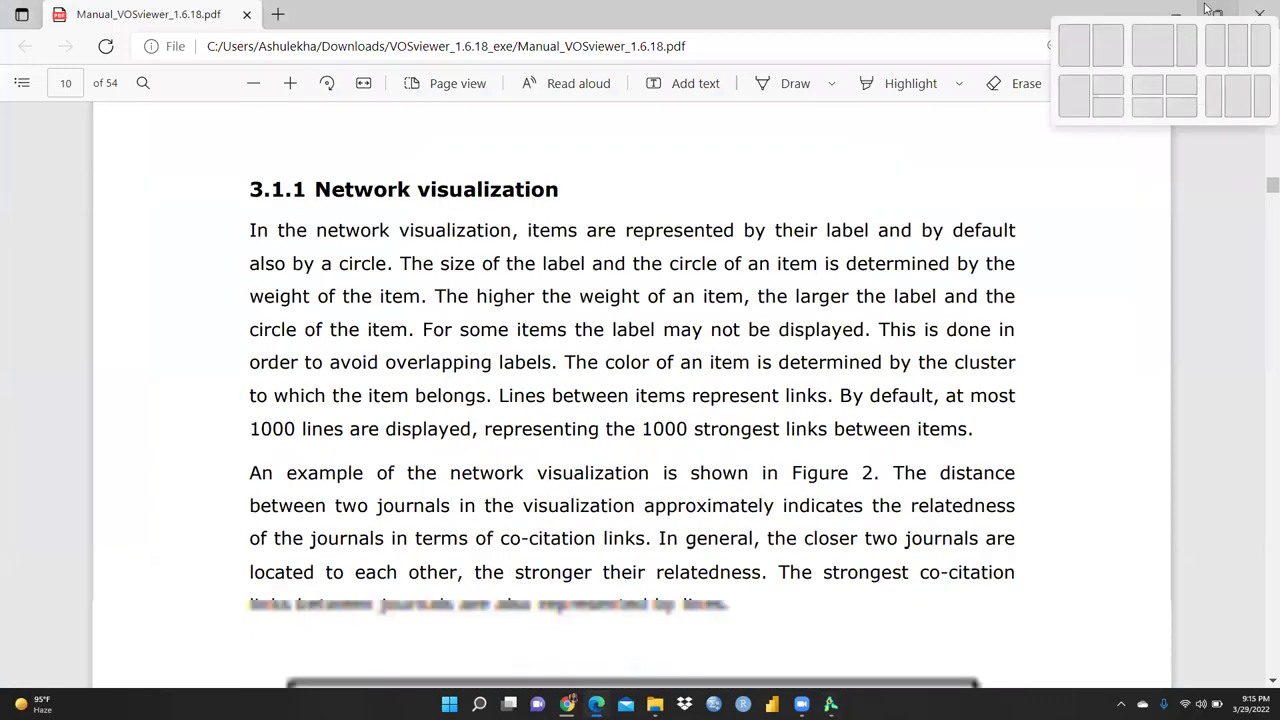
pyautogui.scroll(-20, 1205, 8)
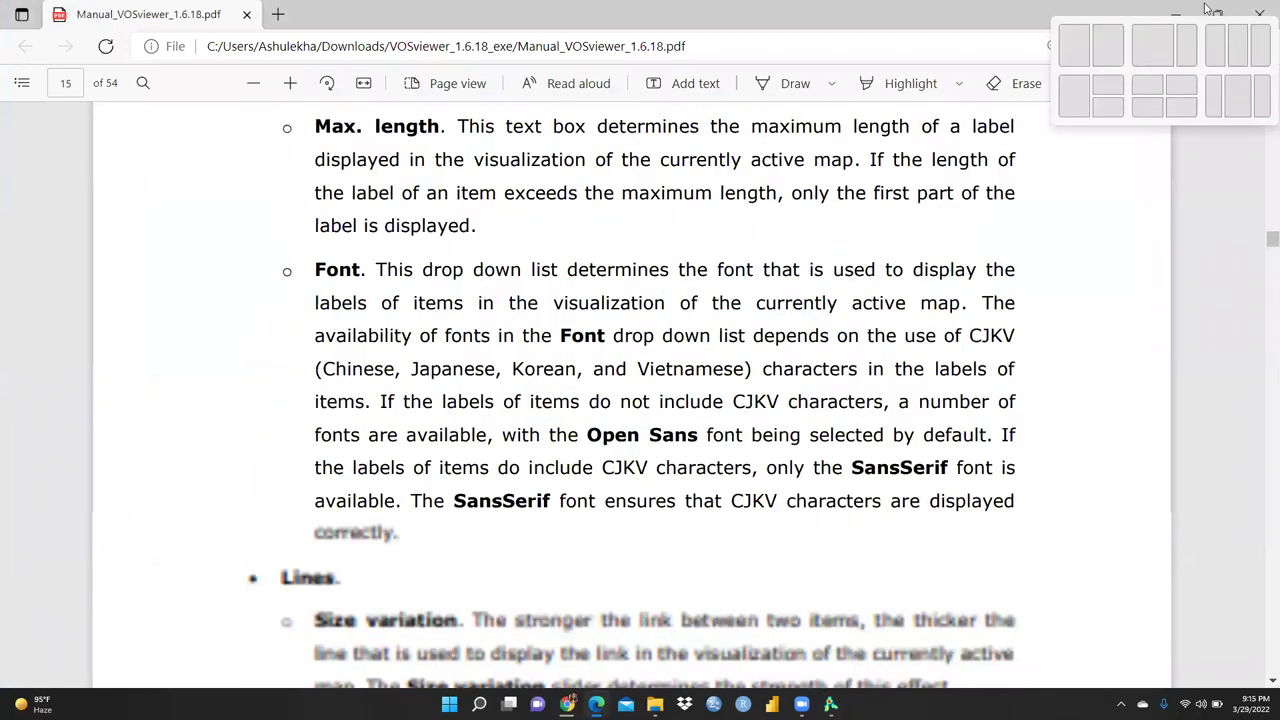
pyautogui.scroll(-5, 1205, 8)
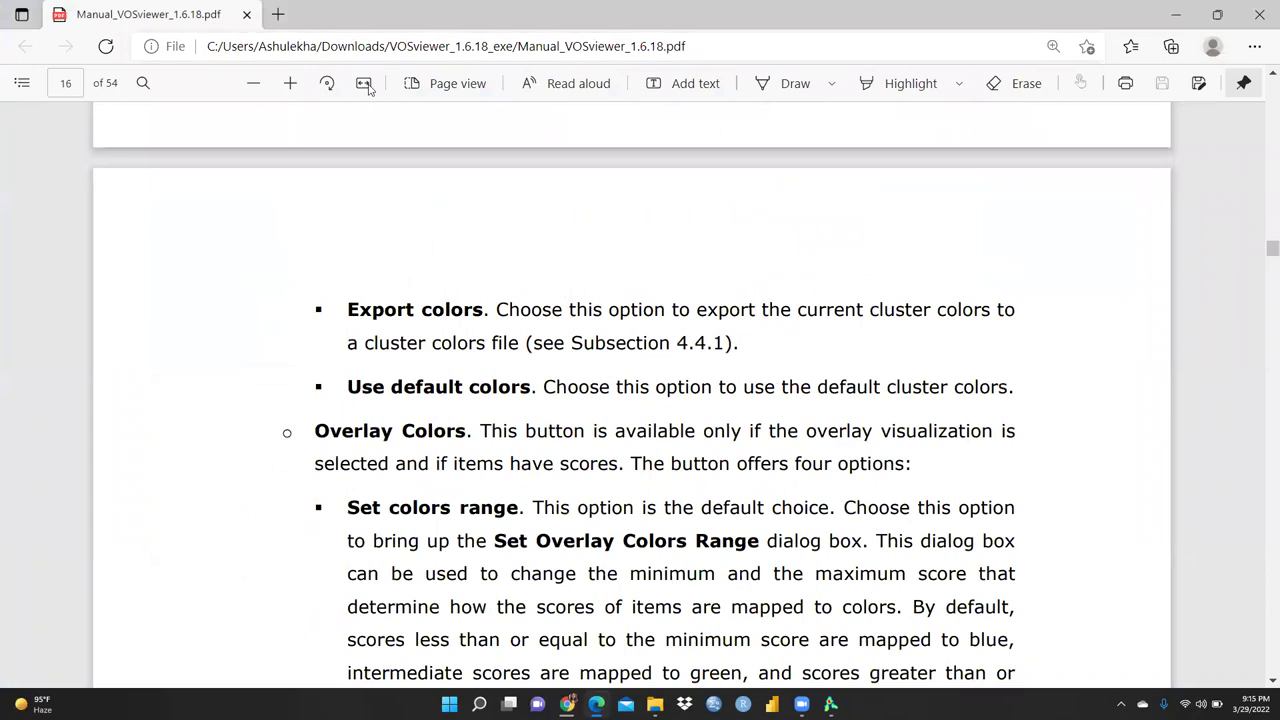
pyautogui.click(247, 15)
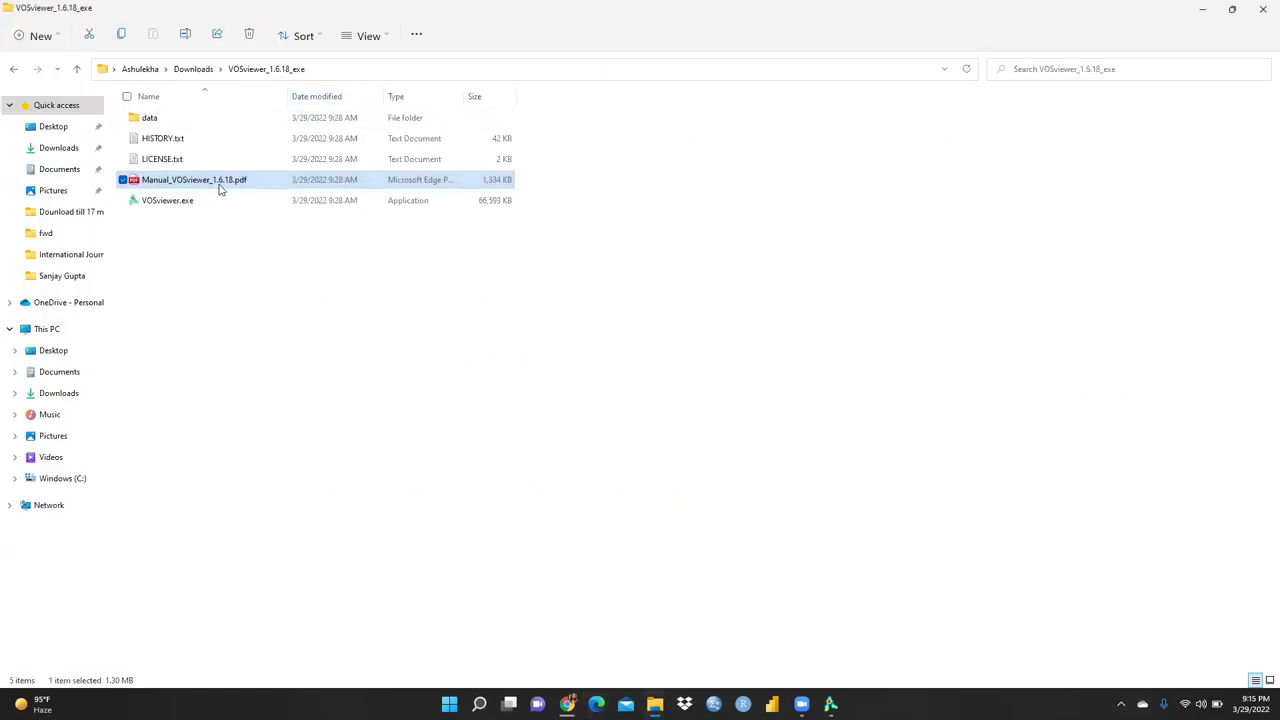
# Create New Microsoft Word Document.docx in the VOSviewer_1.6.18_exe folder and open it.
pyautogui.rightClick(226, 277)
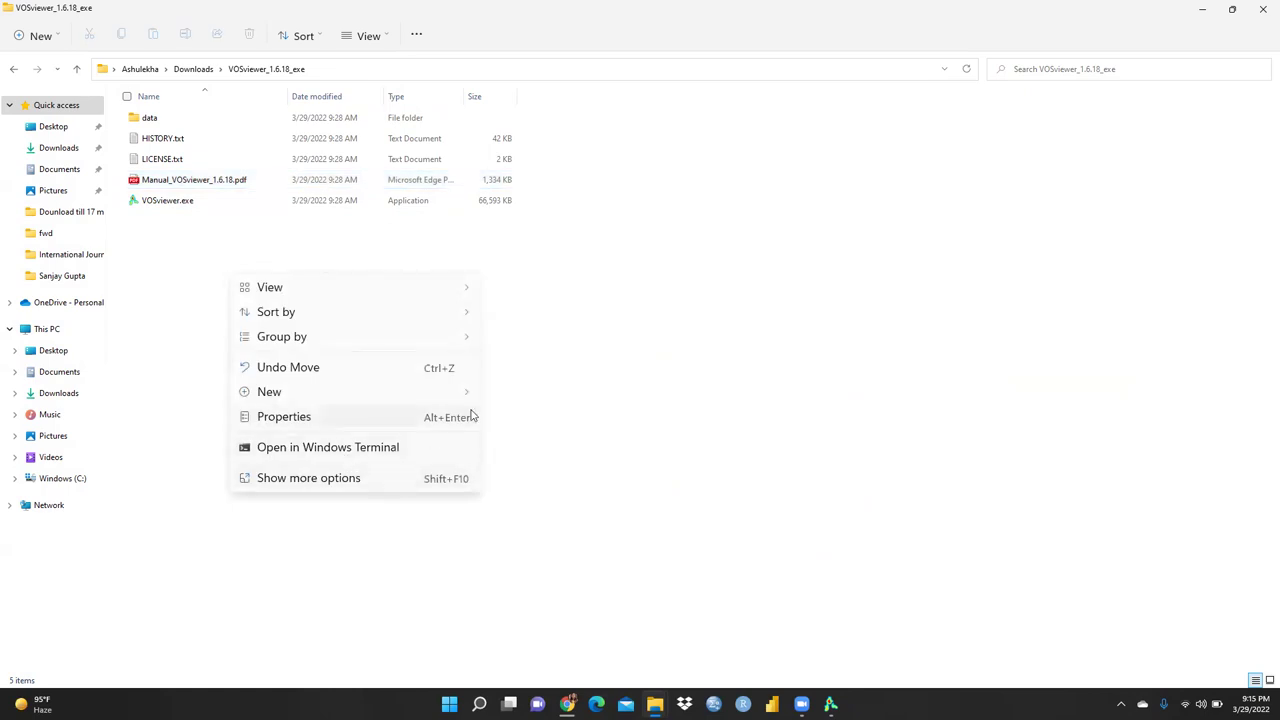
pyautogui.moveTo(465, 400)
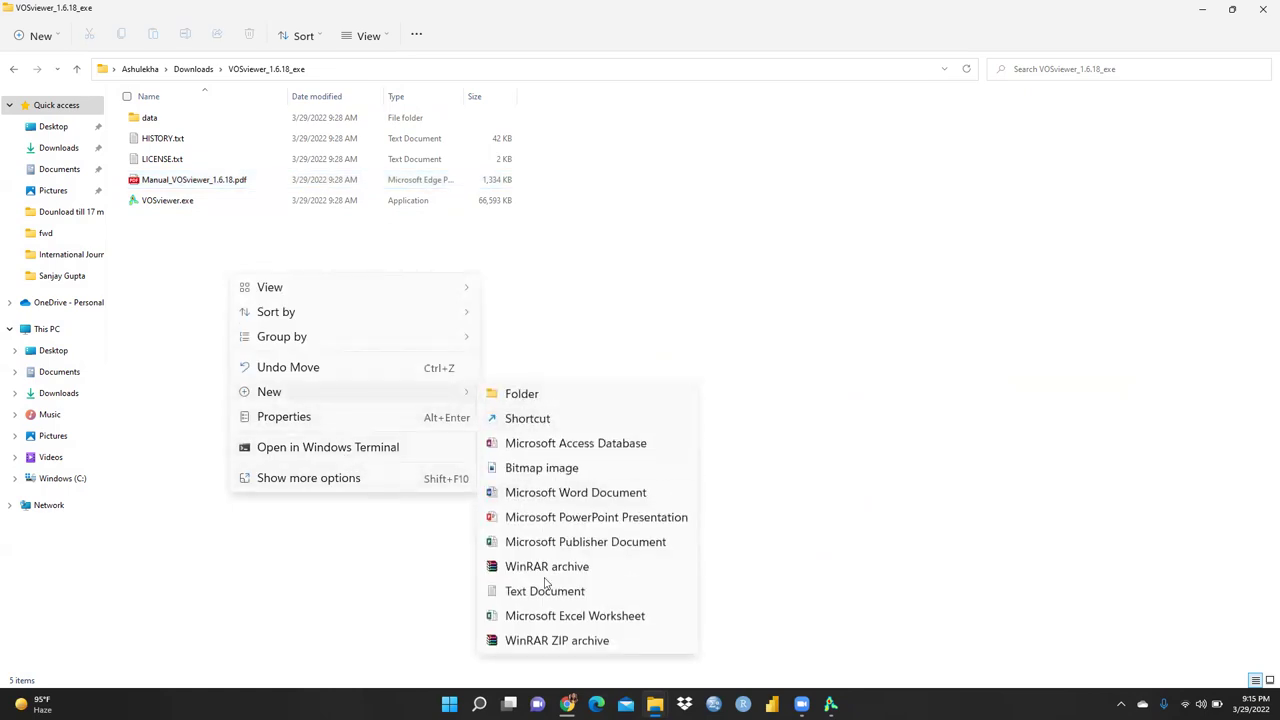
pyautogui.click(535, 493)
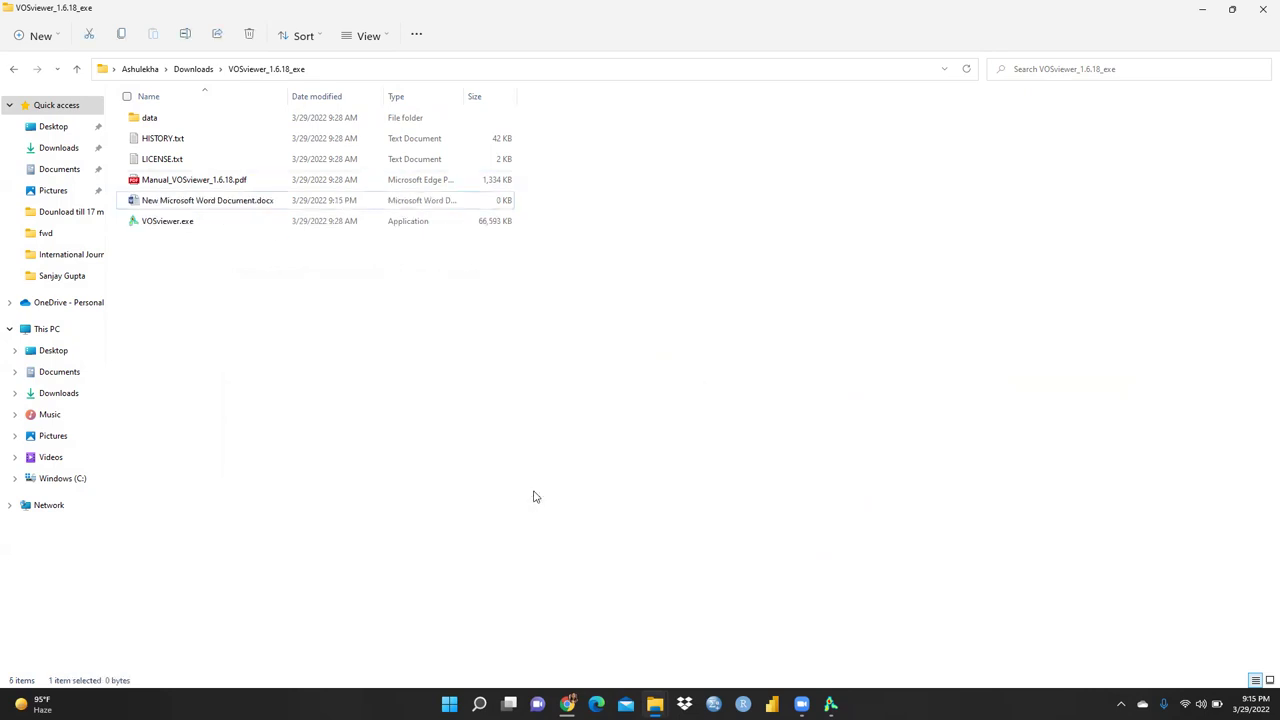
pyautogui.doubleClick(234, 204)
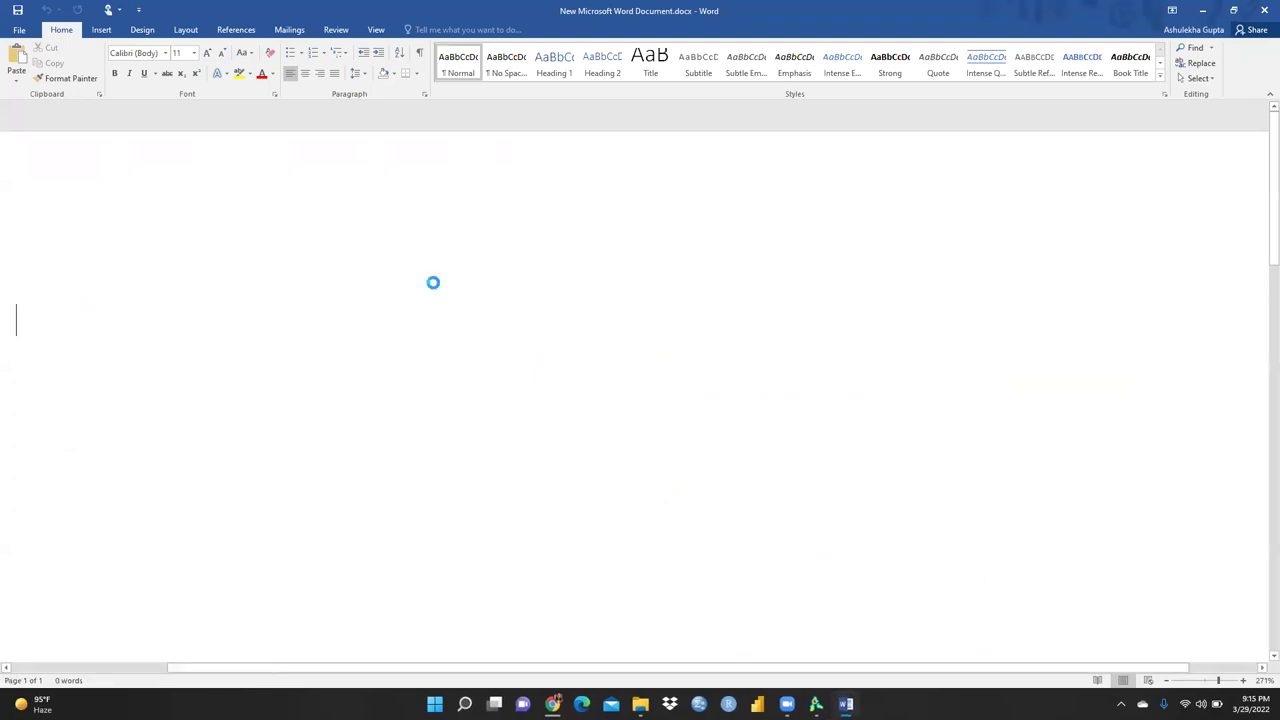
# Paste the co-authorship network map into the blank document, then return to VOSviewer.
pyautogui.hotkey('ctrl', 'v')
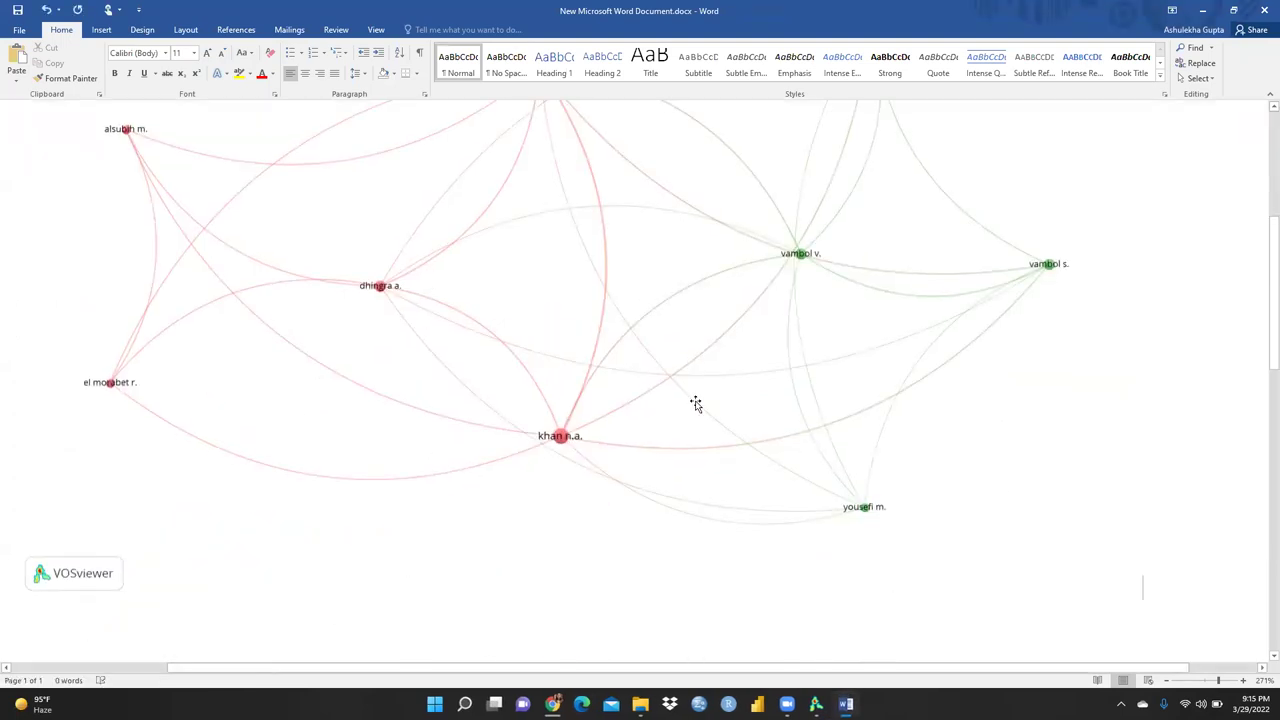
pyautogui.scroll(-8, 696, 403)
pyautogui.click(696, 403)
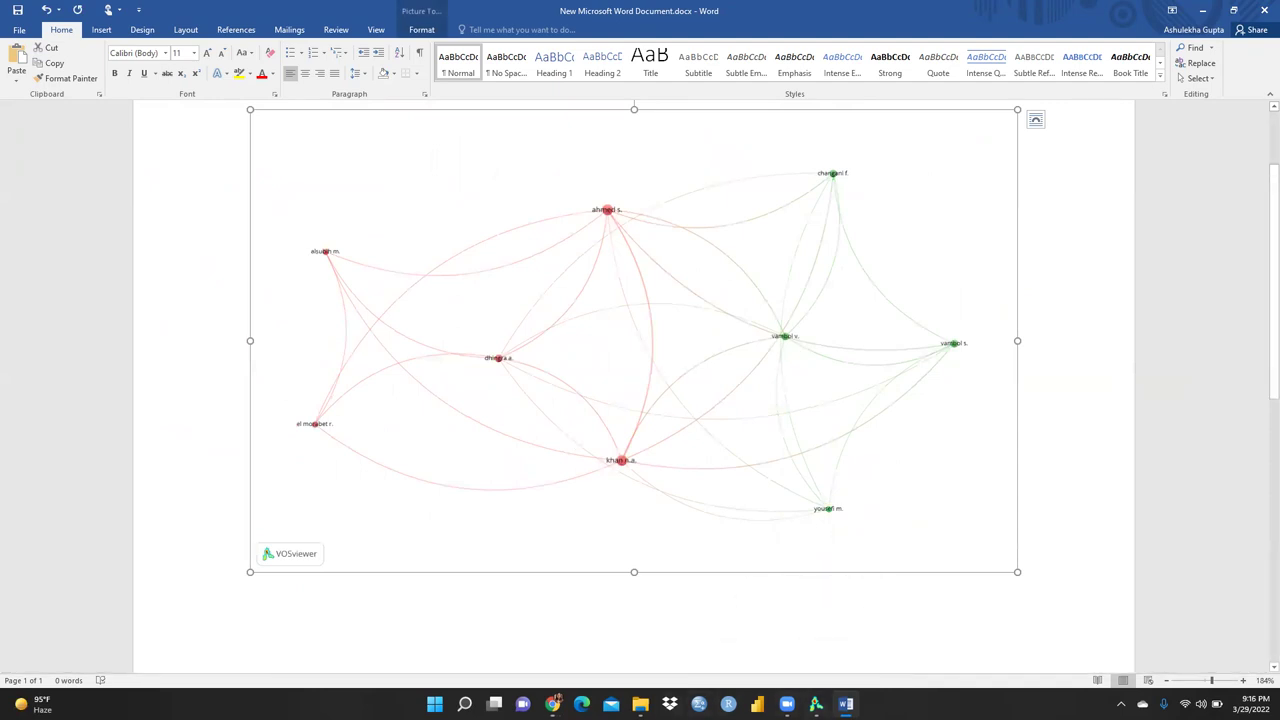
pyautogui.click(816, 704)
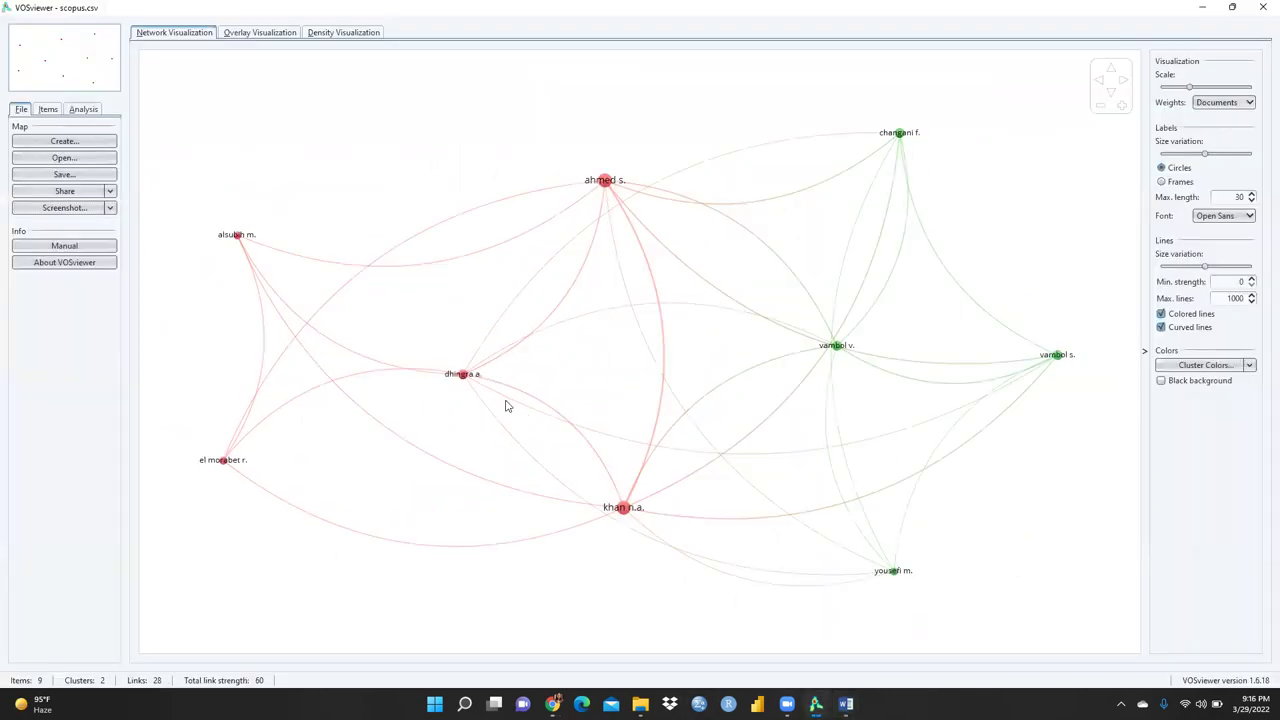
# Start a new map from the Scopus file using Citation analysis of Documents.
pyautogui.click(67, 144)
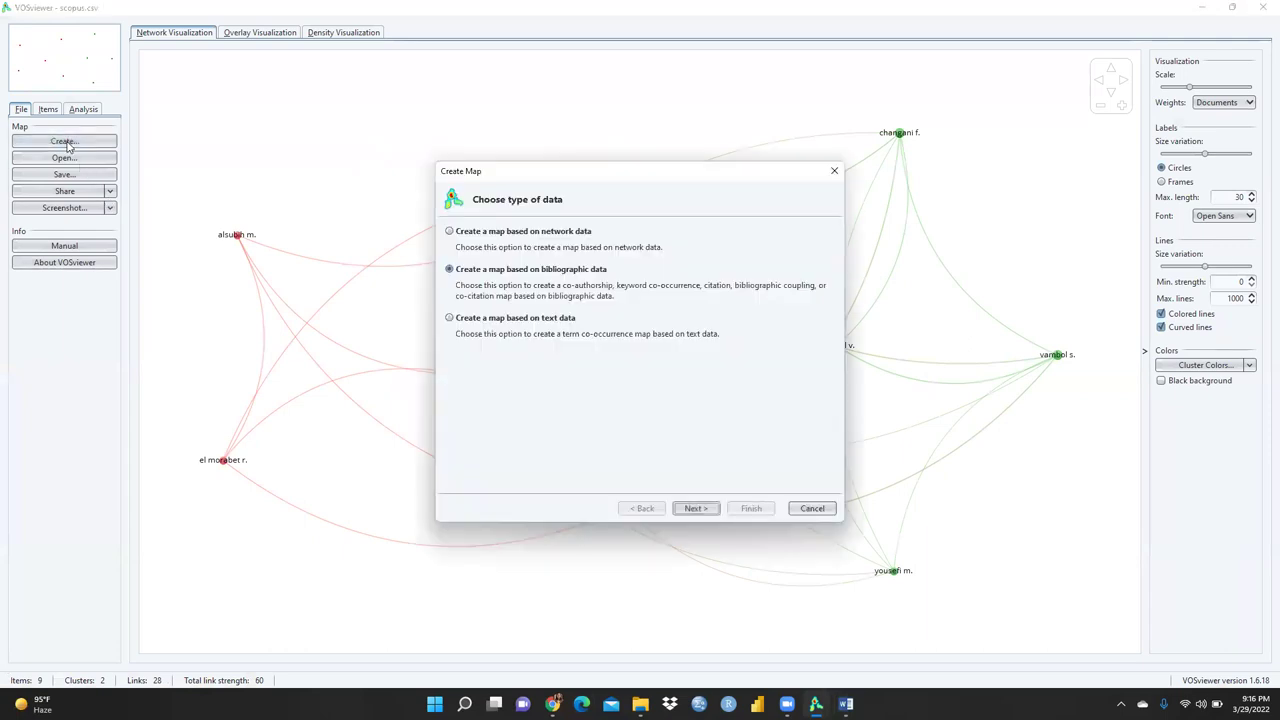
pyautogui.click(696, 508)
pyautogui.click(696, 508)
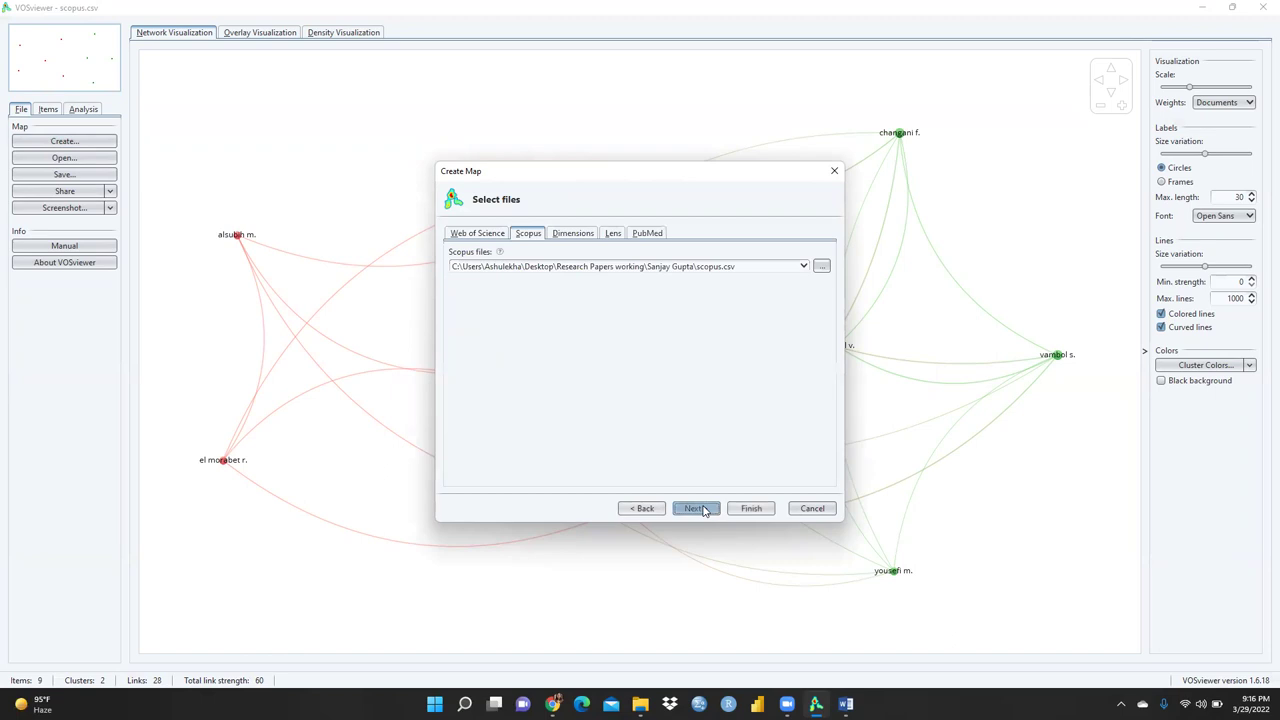
pyautogui.click(696, 508)
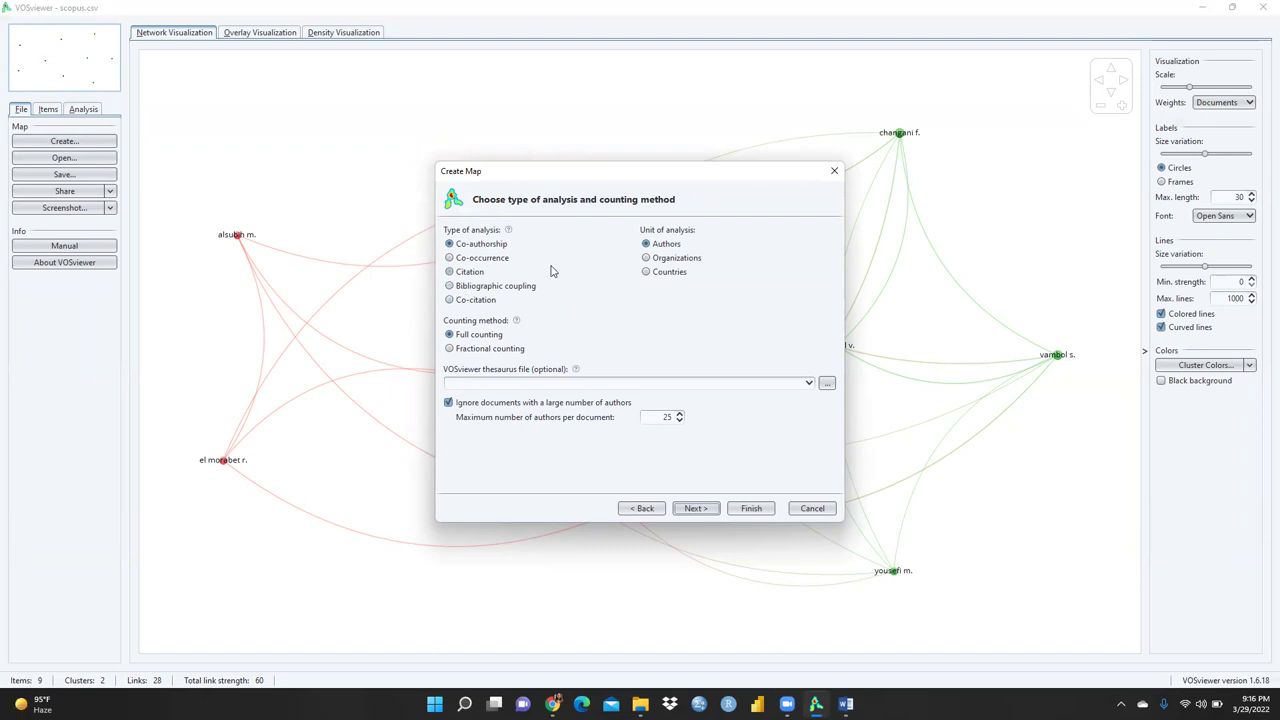
pyautogui.click(450, 272)
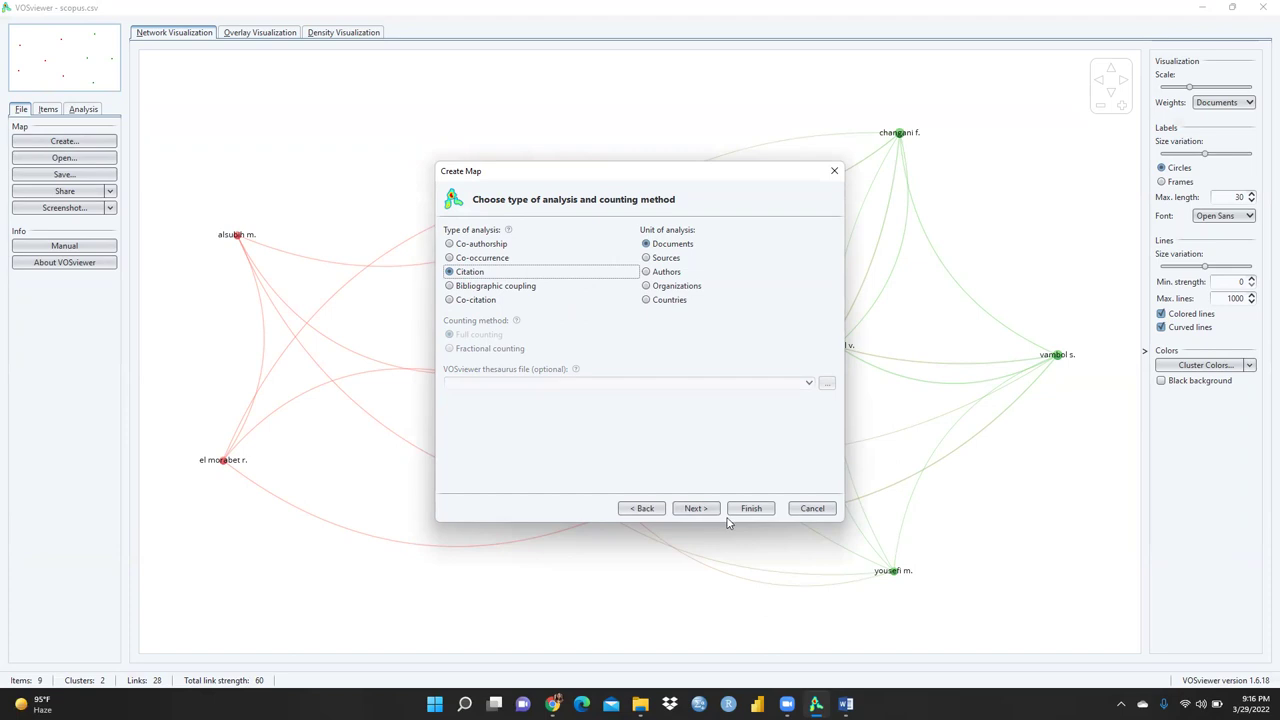
pyautogui.click(697, 509)
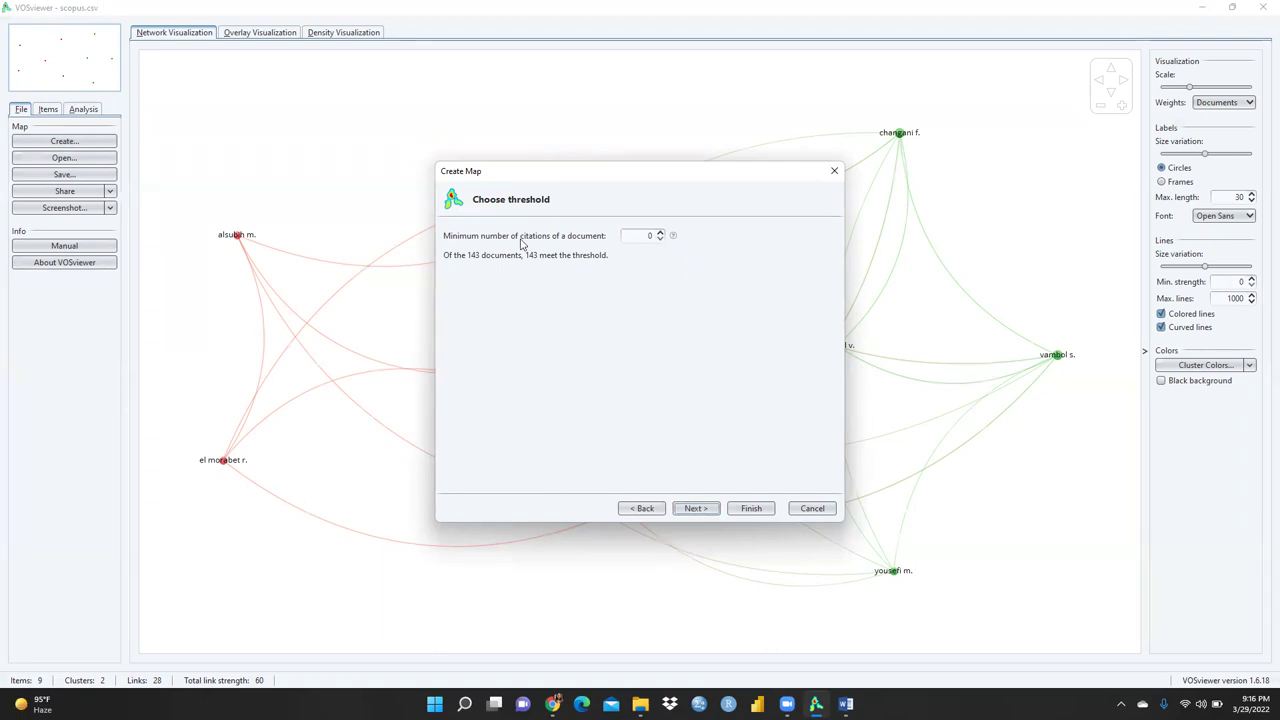
# Raise the citation threshold, keep all 89 documents, and show only the 53 connected ones.
pyautogui.click(660, 233)
pyautogui.click(660, 233)
pyautogui.click(700, 510)
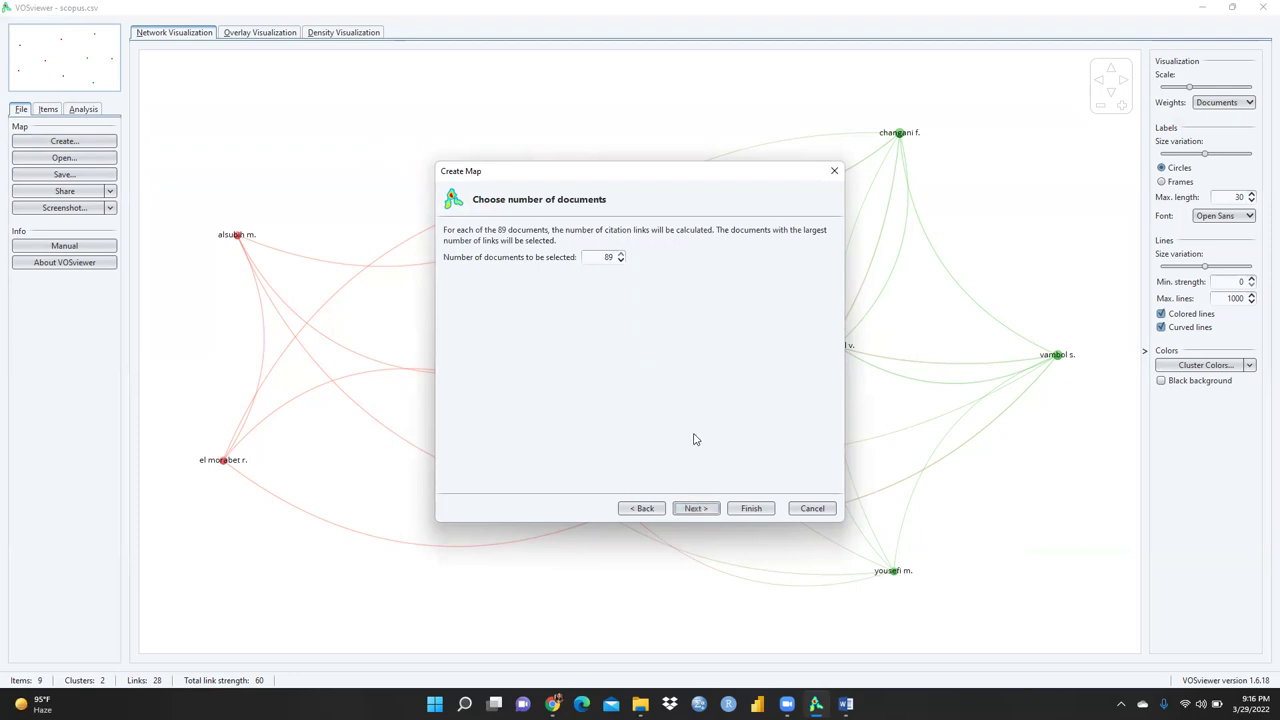
pyautogui.click(700, 510)
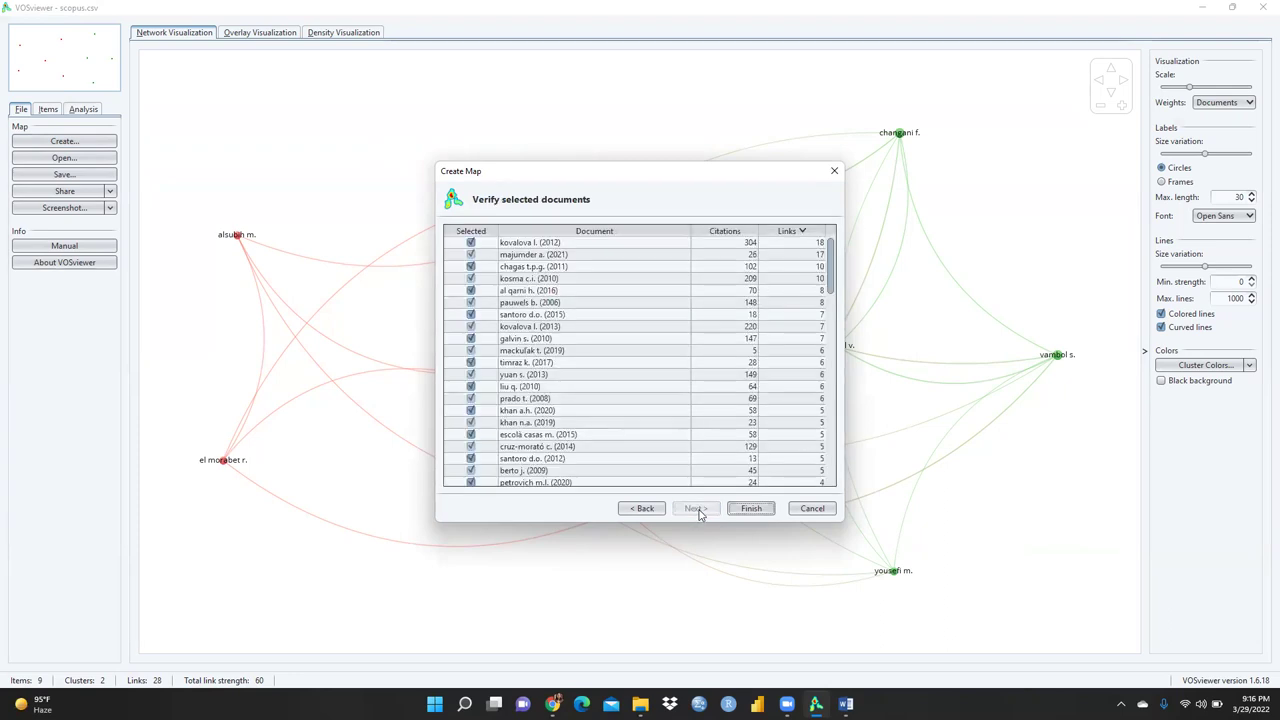
pyautogui.click(752, 509)
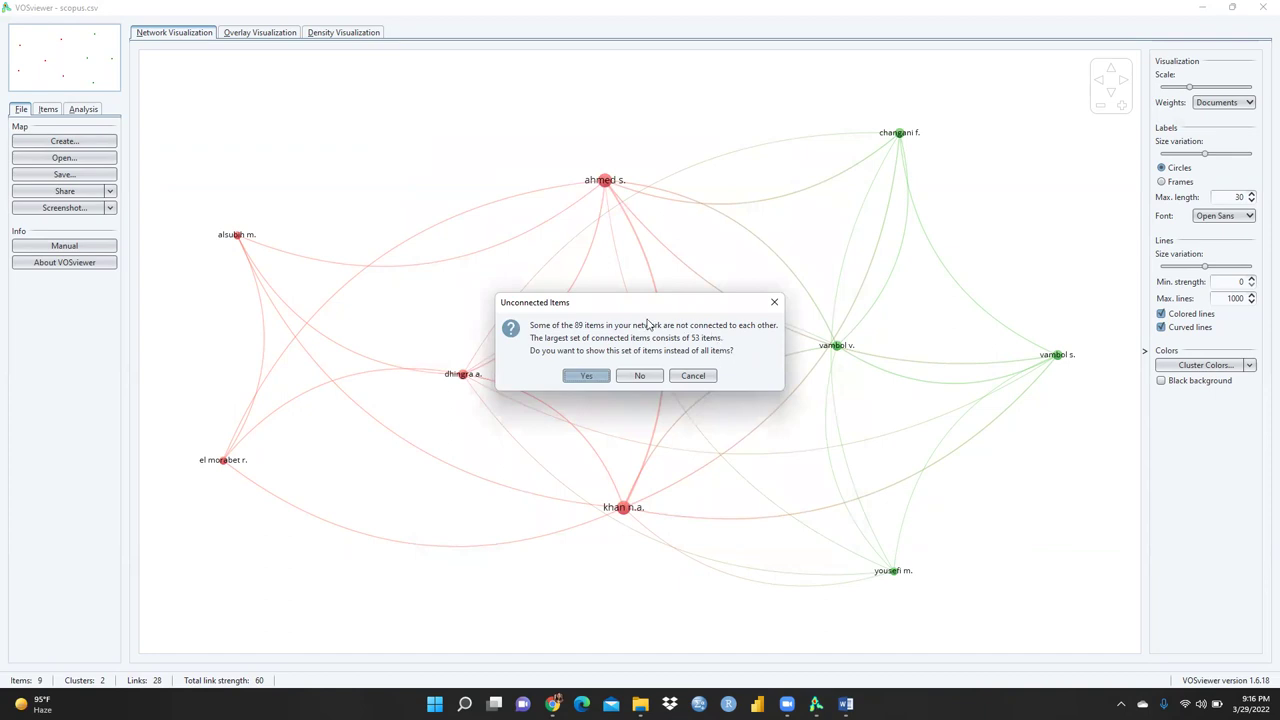
pyautogui.click(588, 377)
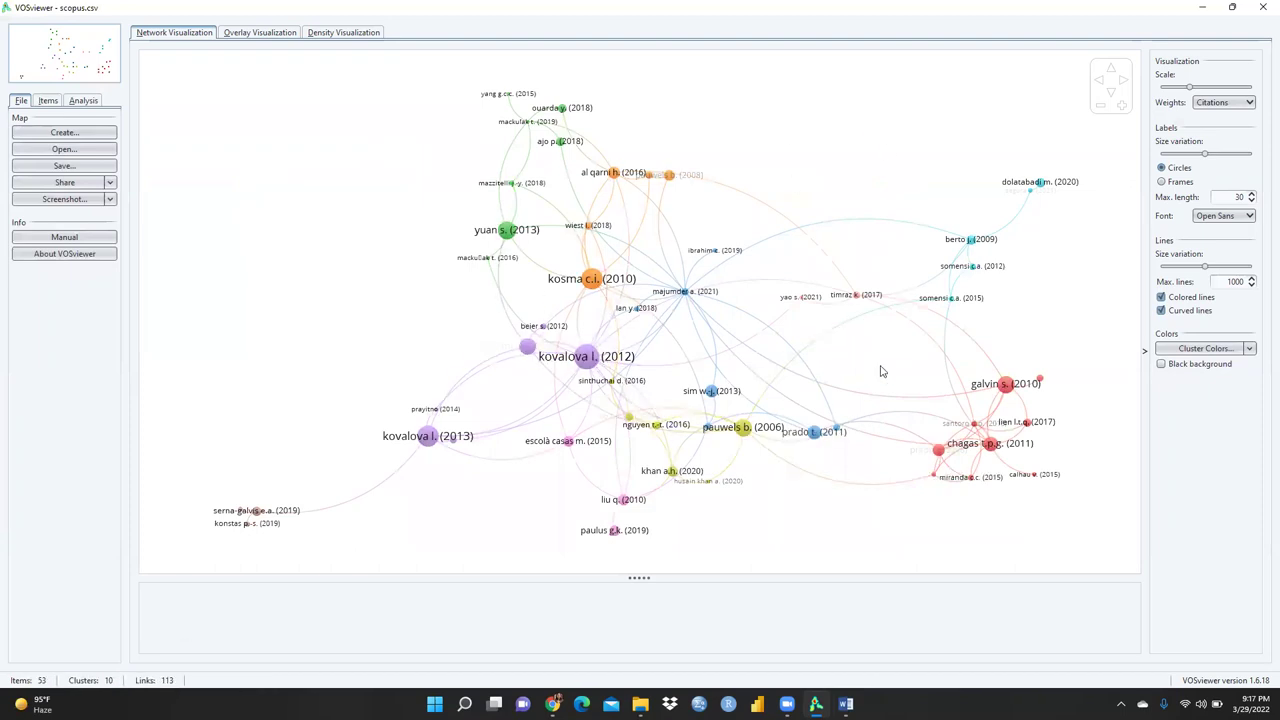
# Show the citation map as a publication-year overlay and copy its picture to the clipboard.
pyautogui.click(266, 33)
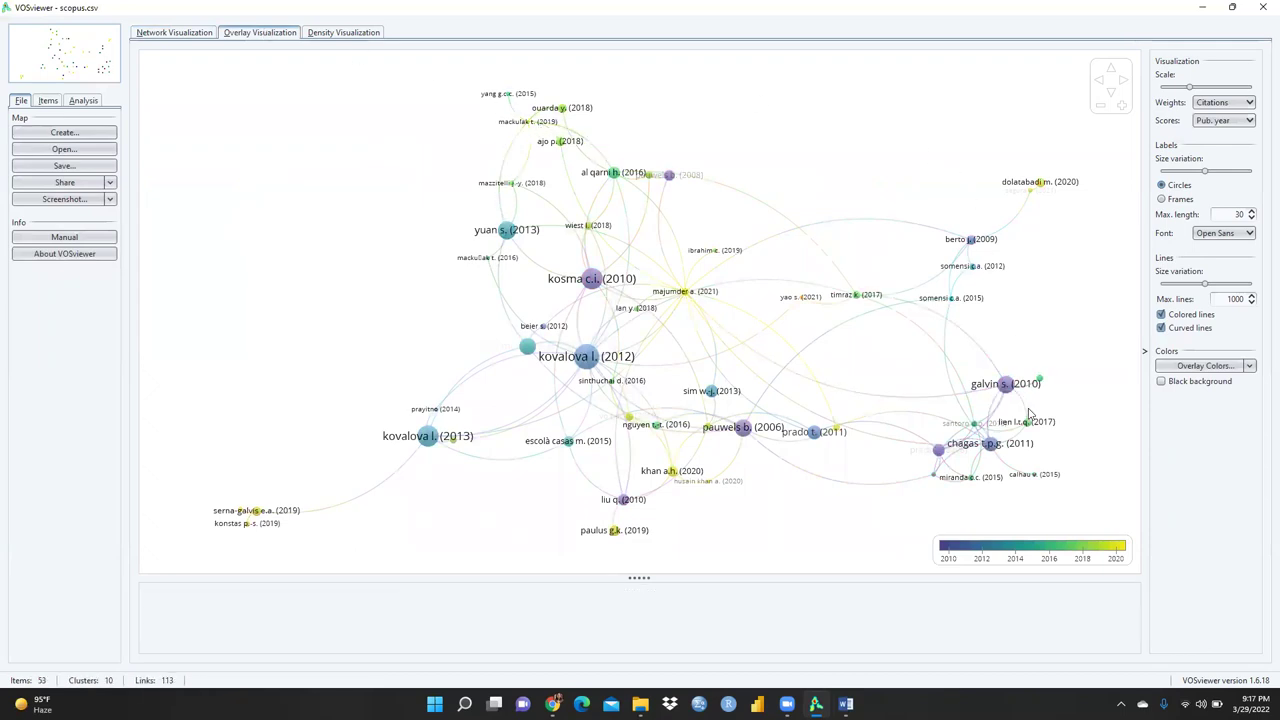
pyautogui.click(369, 33)
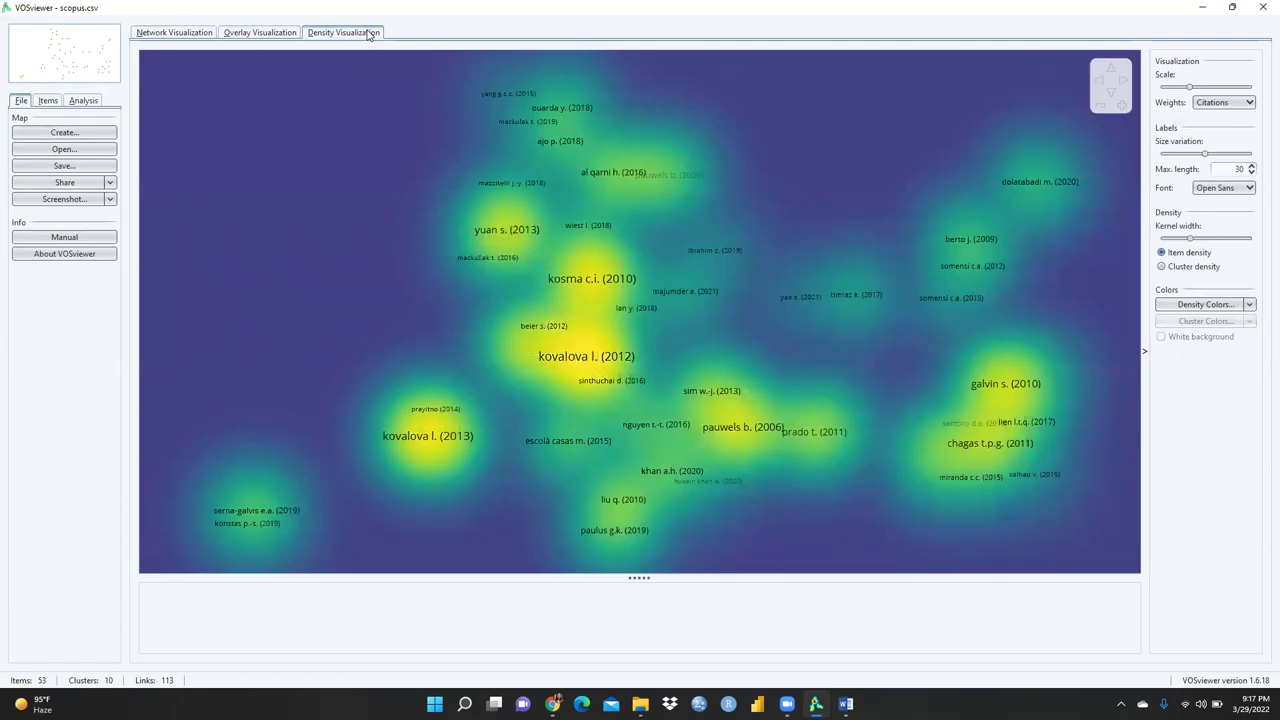
pyautogui.click(259, 34)
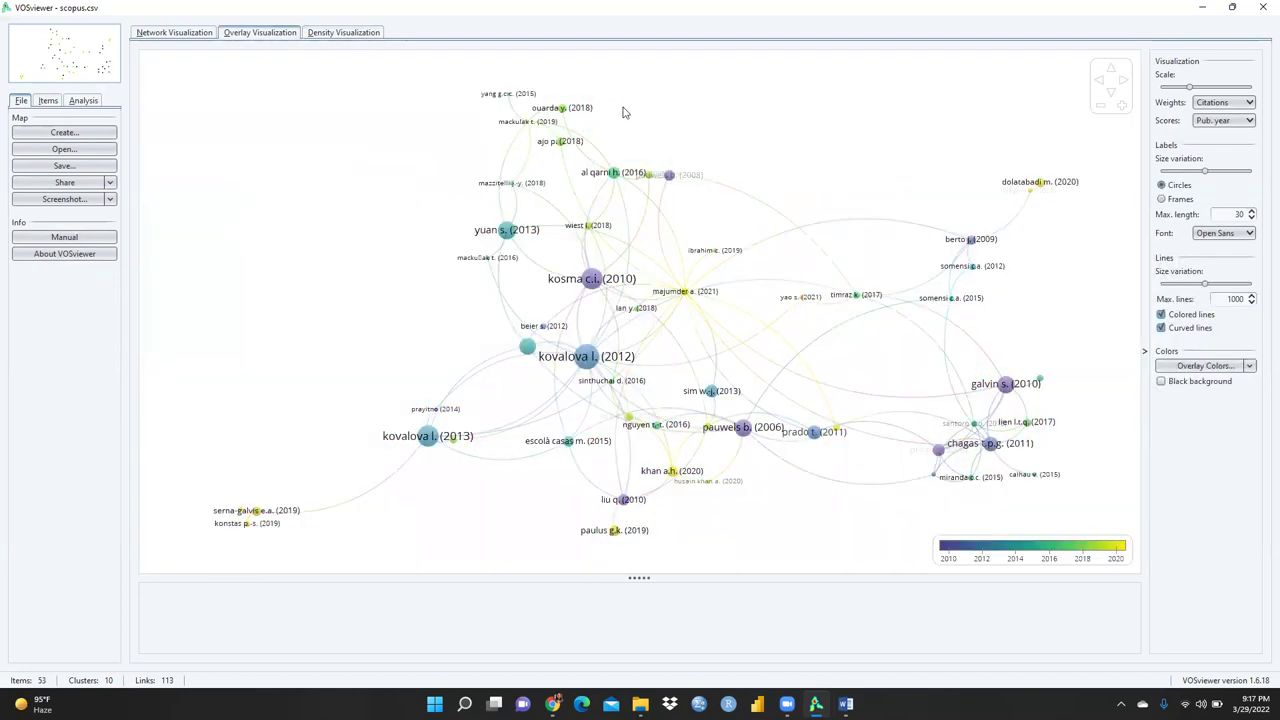
pyautogui.click(112, 200)
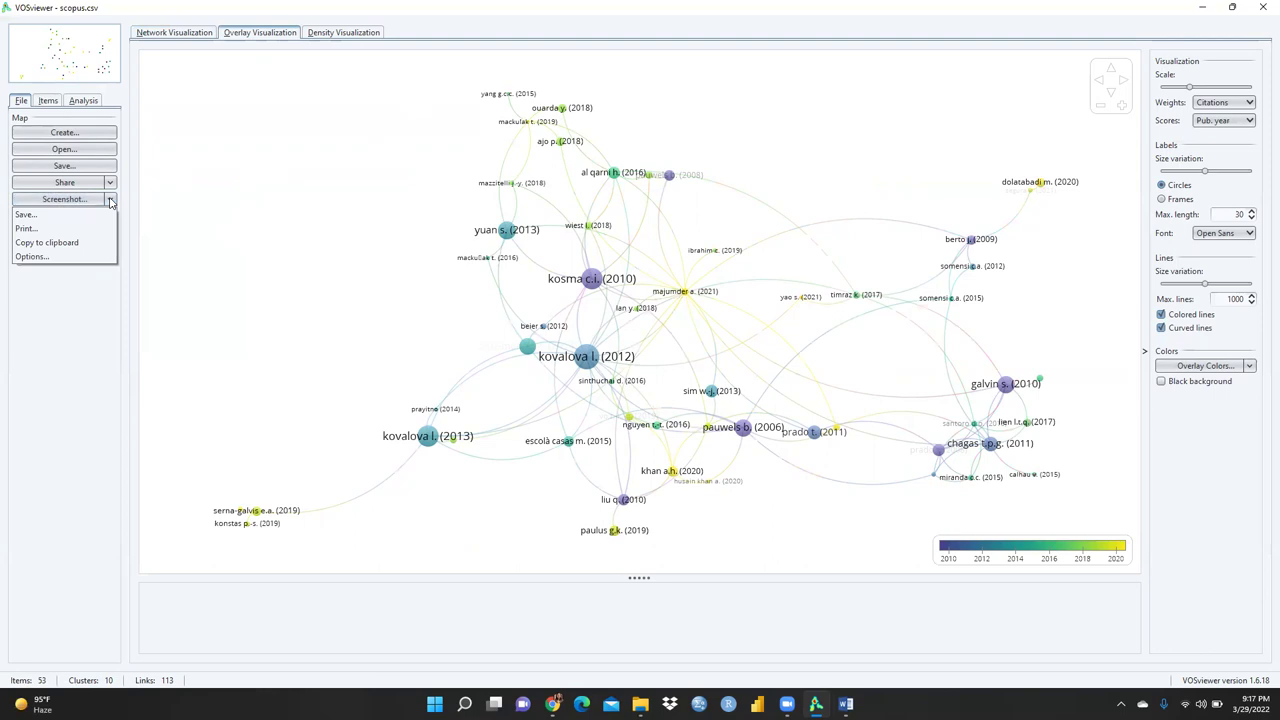
pyautogui.click(66, 243)
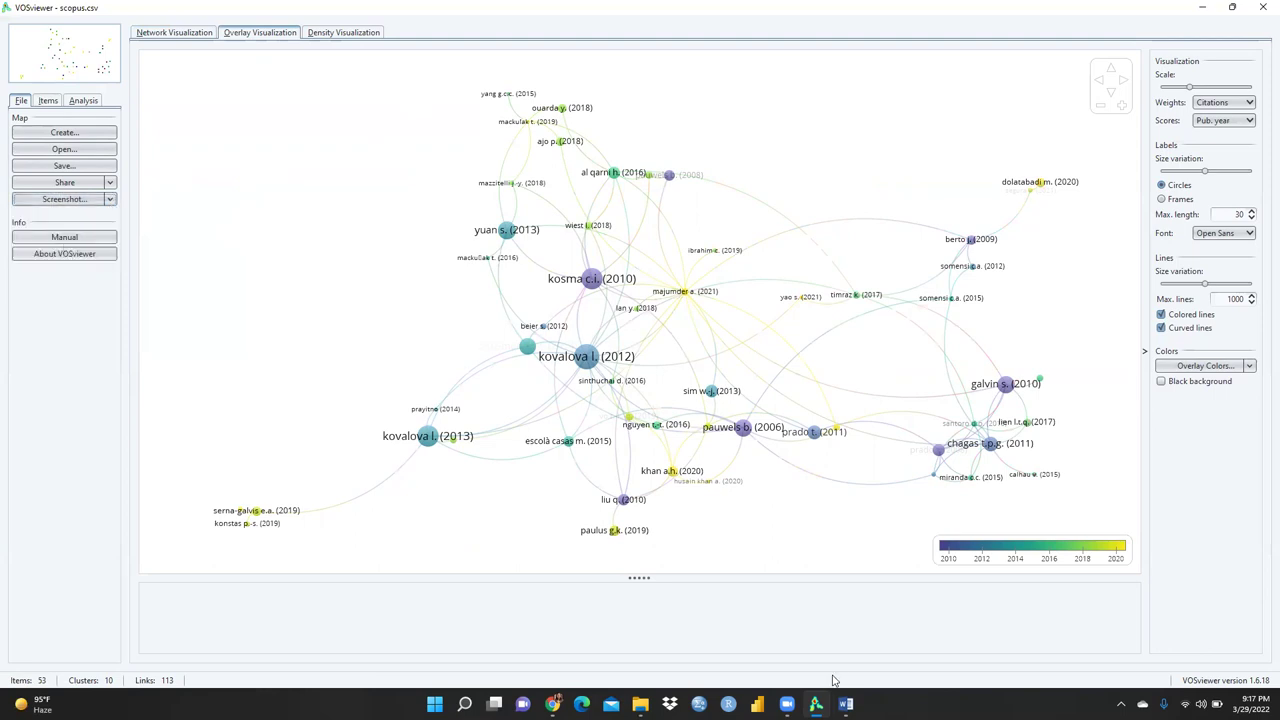
pyautogui.click(846, 704)
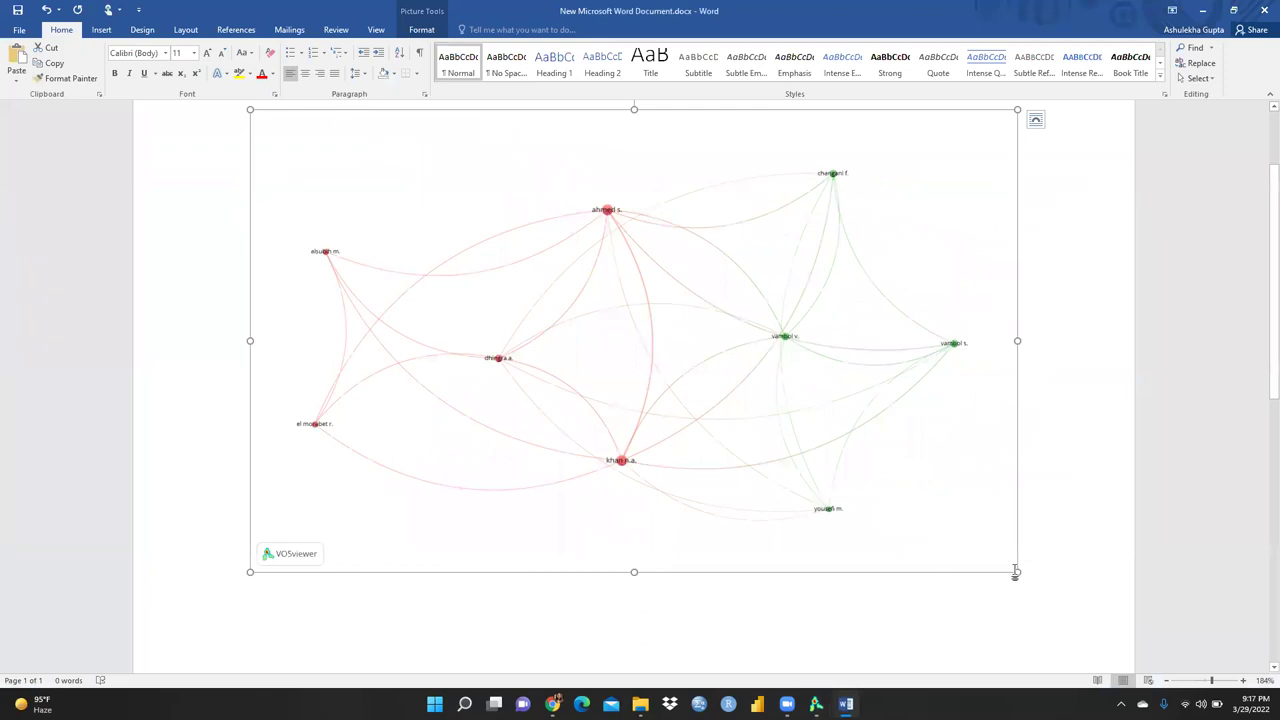
# Paste the publication-year citation overlay map below the co-authorship map in Word.
pyautogui.scroll(-2, 766, 609)
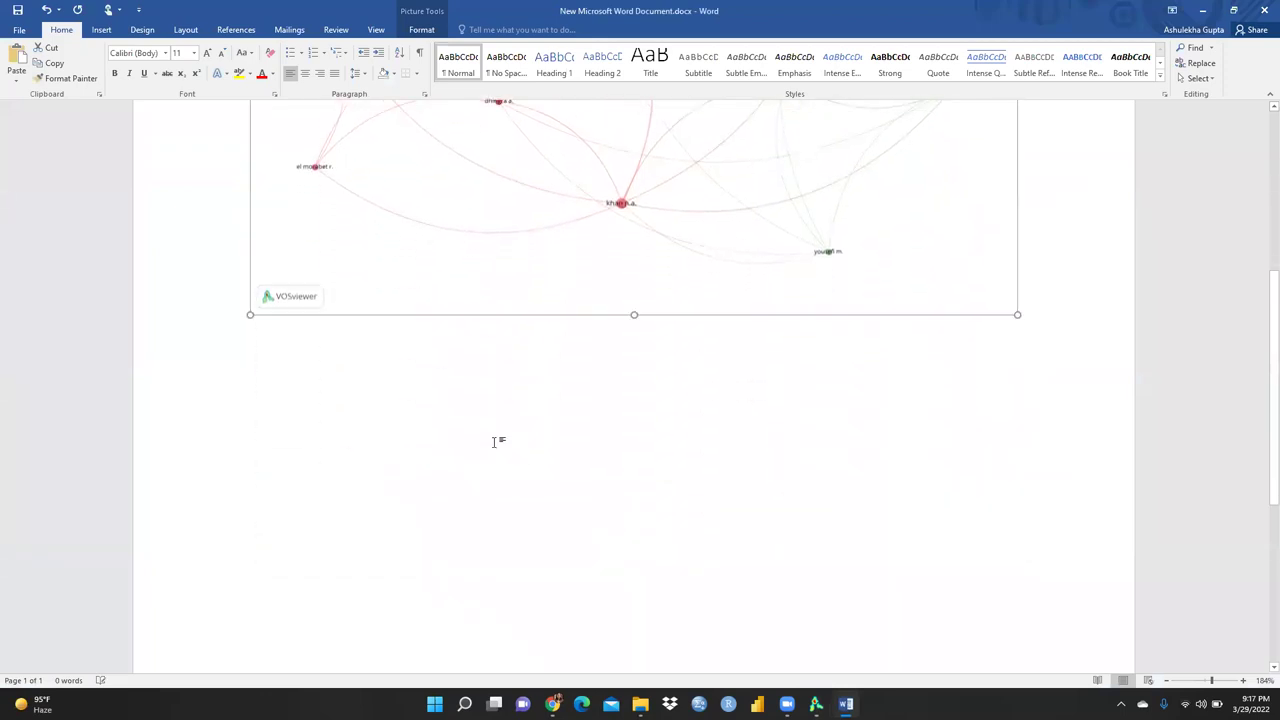
pyautogui.click(1031, 312)
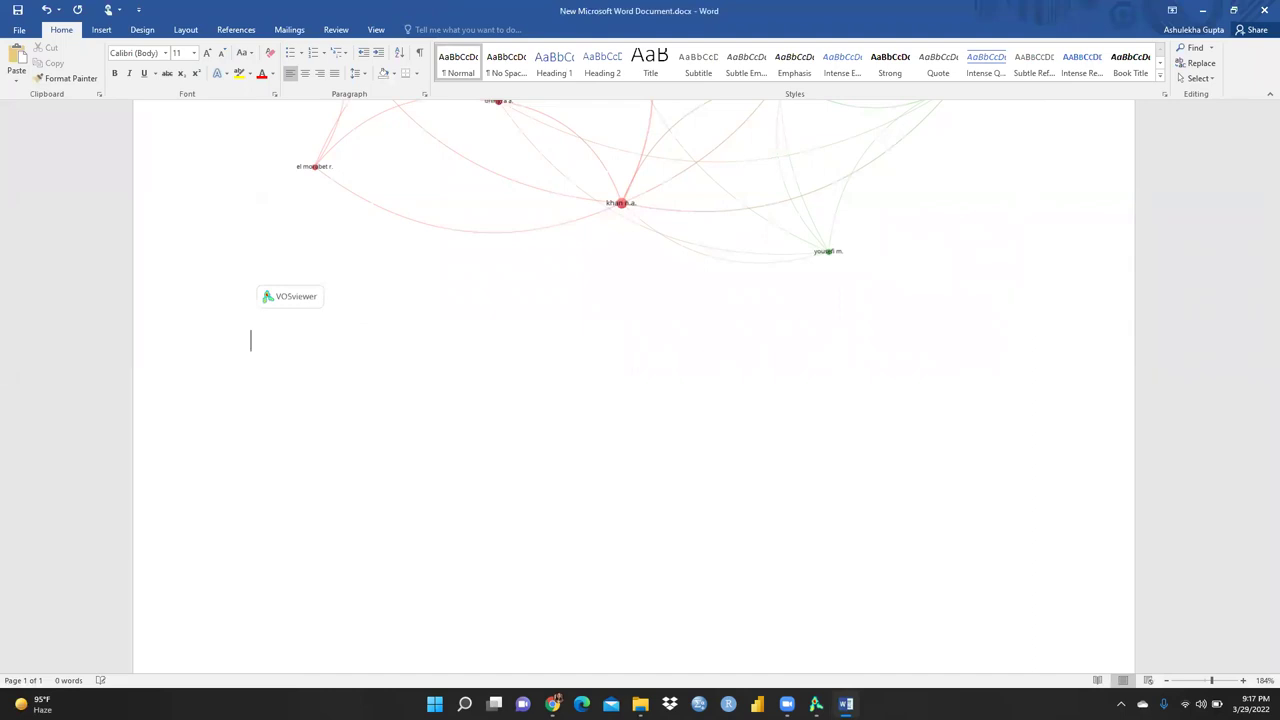
pyautogui.hotkey('ctrl', 'v')
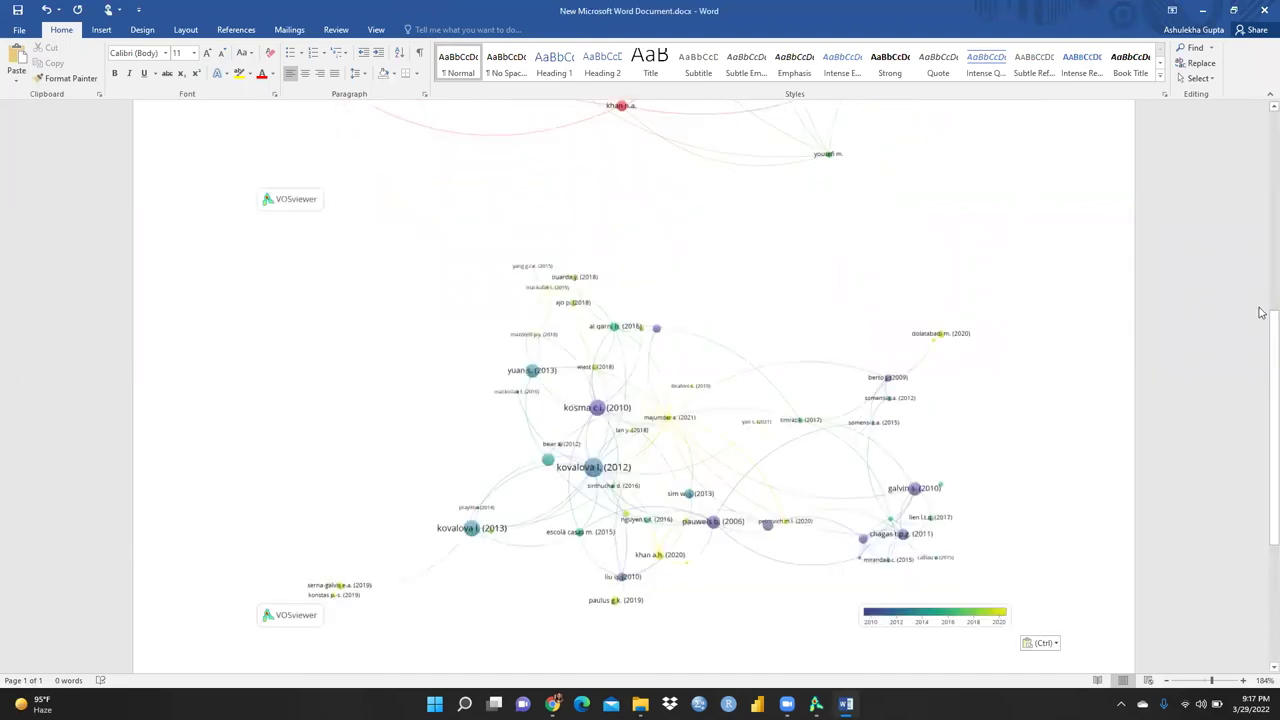
pyautogui.scroll(10, 1262, 312)
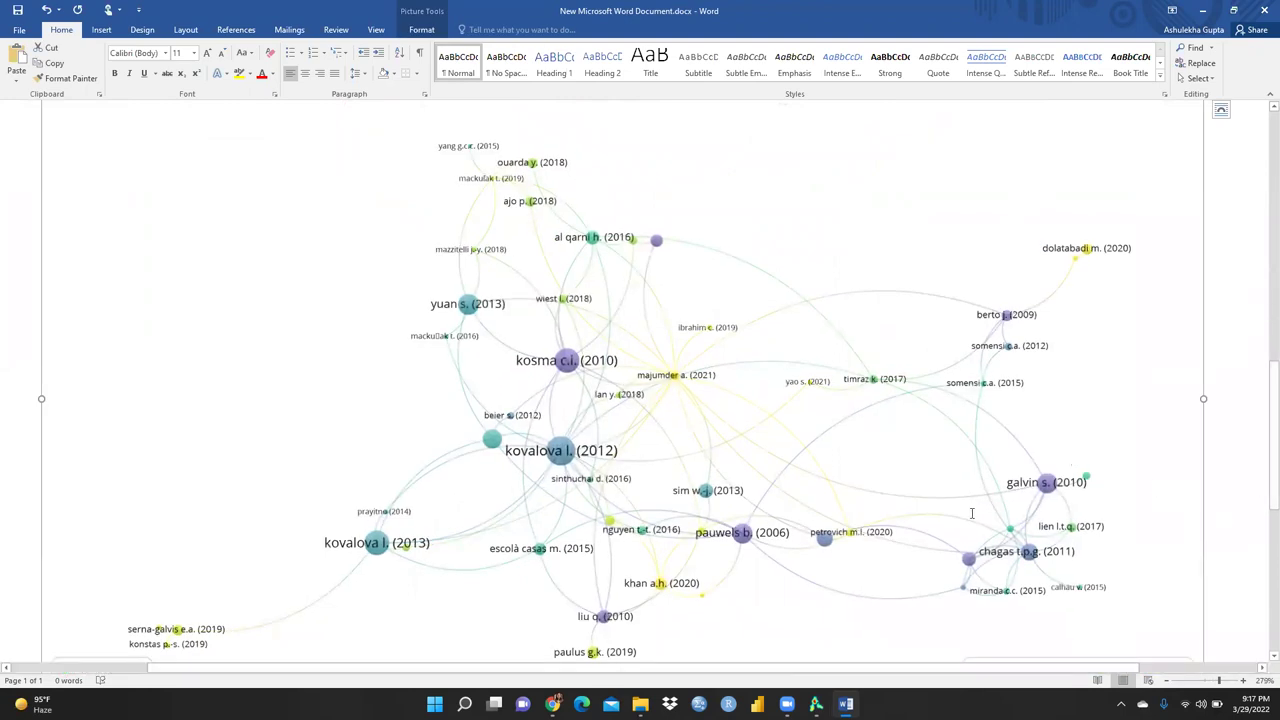
pyautogui.click(816, 704)
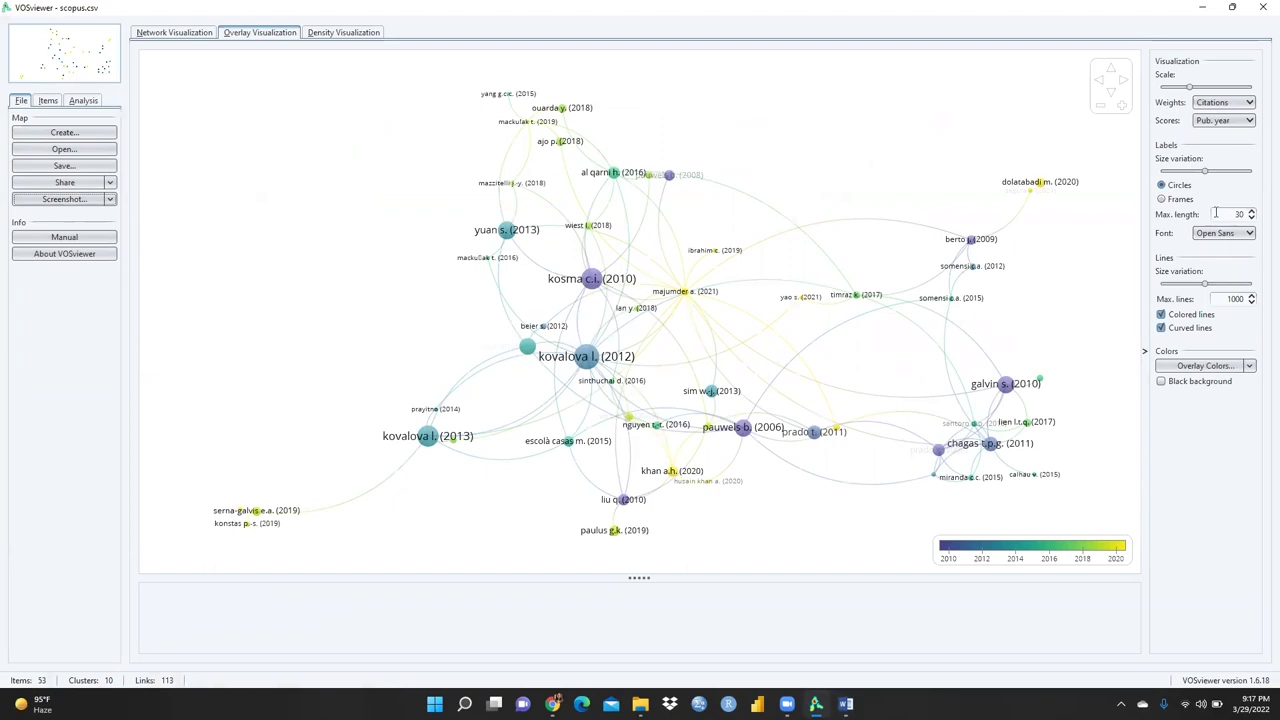
# Increase label size variation and reduce line size variation so highly cited documents stand out.
pyautogui.moveTo(1207, 176)
pyautogui.moveTo(1207, 176)
pyautogui.mouseDown()
pyautogui.moveTo(1234, 175)
pyautogui.moveTo(1205, 172)
pyautogui.mouseUp()
pyautogui.moveTo(1203, 286)
pyautogui.moveTo(1203, 286)
pyautogui.mouseDown()
pyautogui.moveTo(1244, 287)
pyautogui.moveTo(1218, 290)
pyautogui.mouseUp()
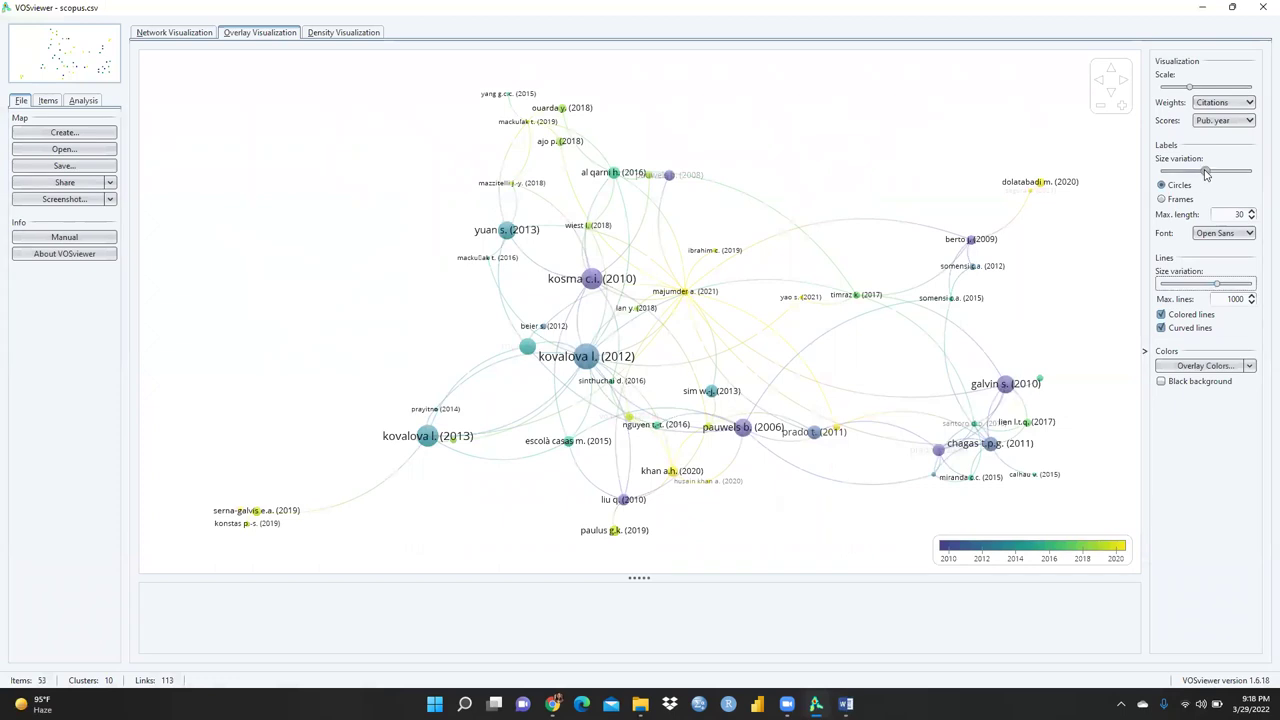
pyautogui.moveTo(1205, 170); pyautogui.dragTo(1228, 172)
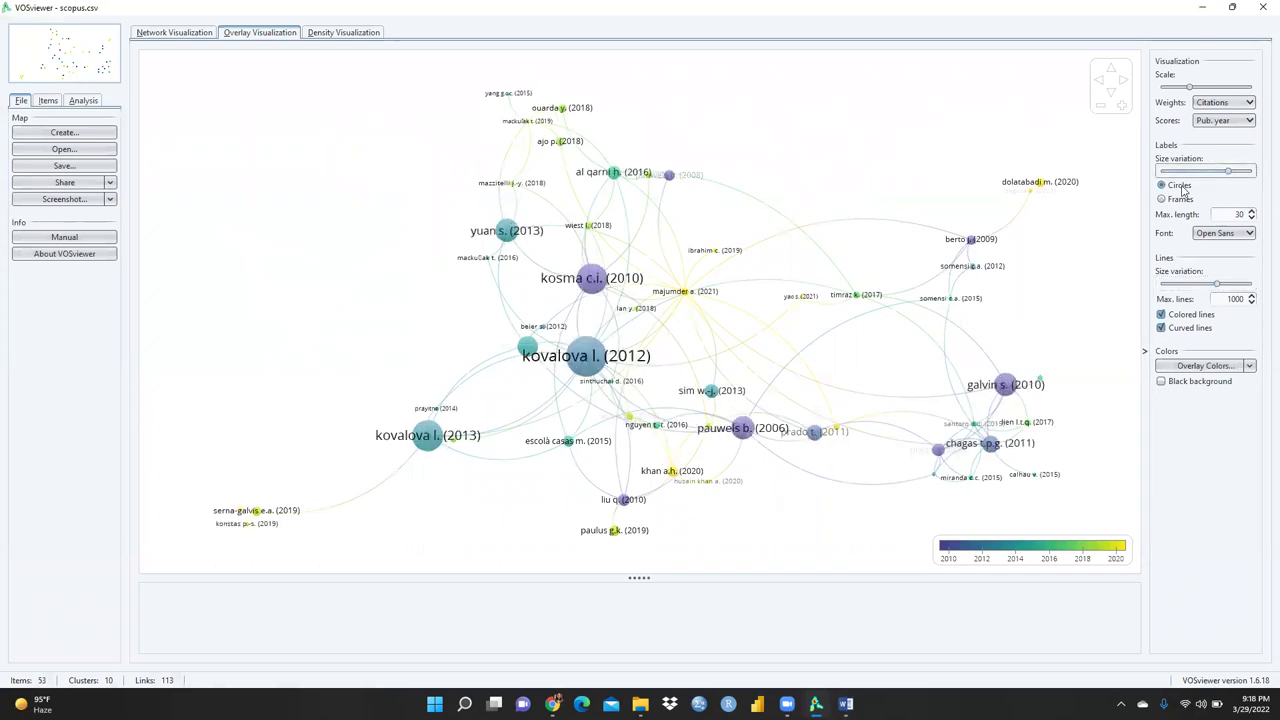
pyautogui.moveTo(1228, 174)
pyautogui.moveTo(1228, 174); pyautogui.dragTo(1243, 174)
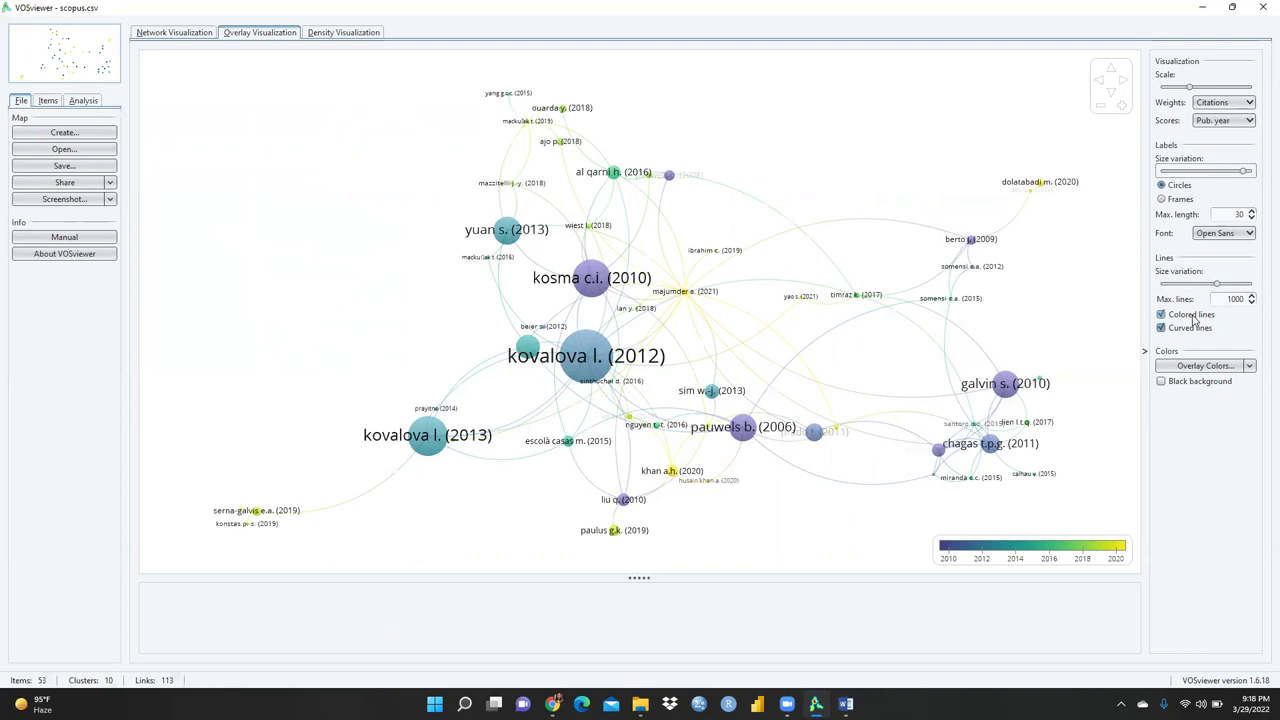
# Check the overlay colour range (2010–2020) in Set colors range and close it.
pyautogui.click(1249, 367)
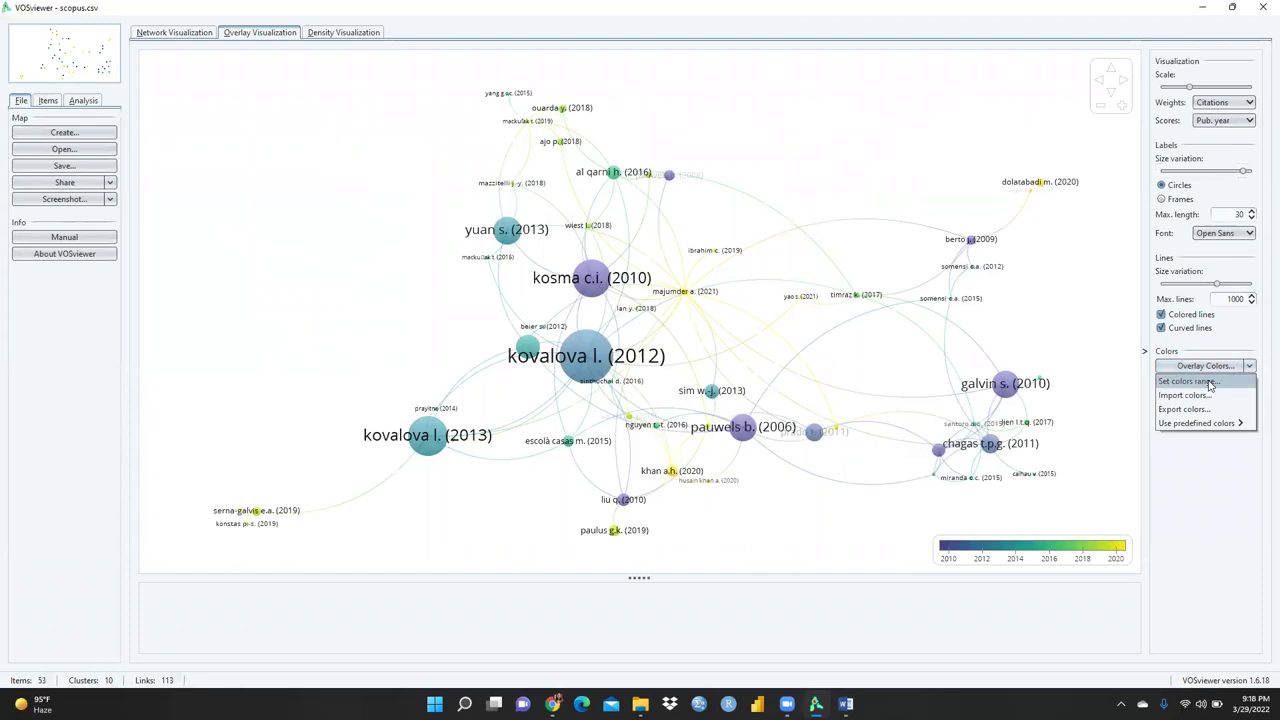
pyautogui.click(1206, 382)
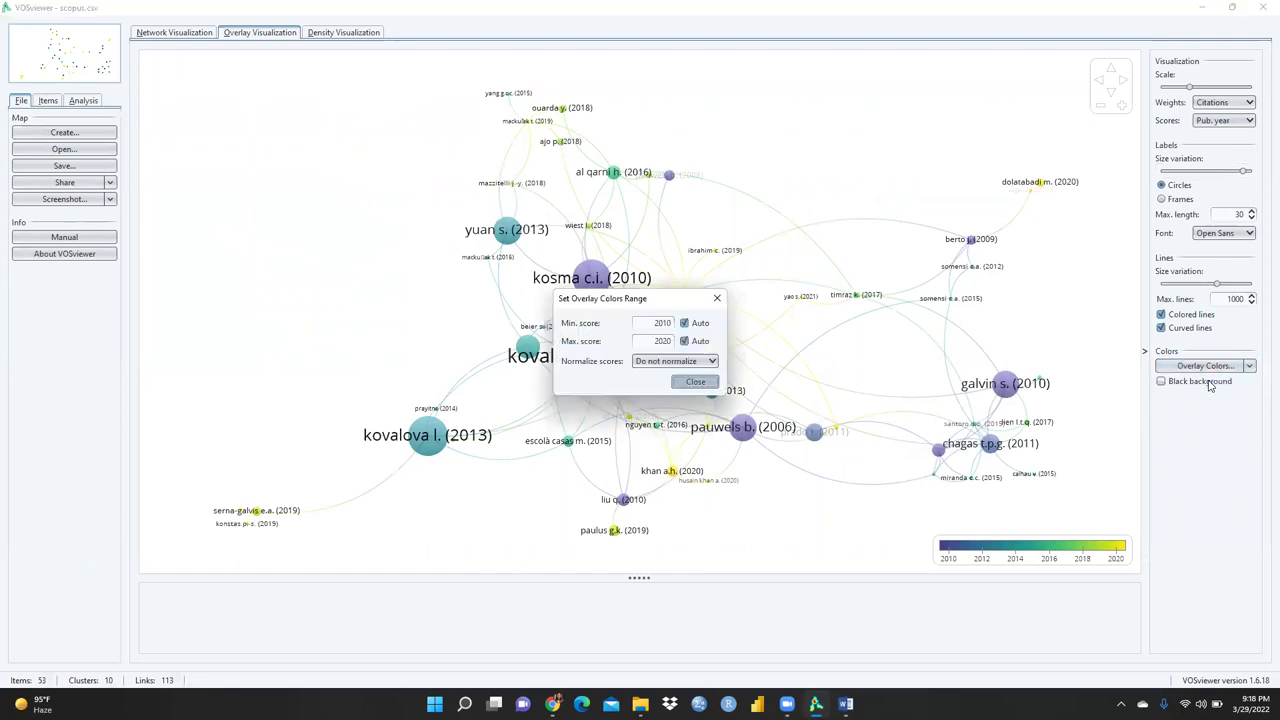
pyautogui.click(715, 298)
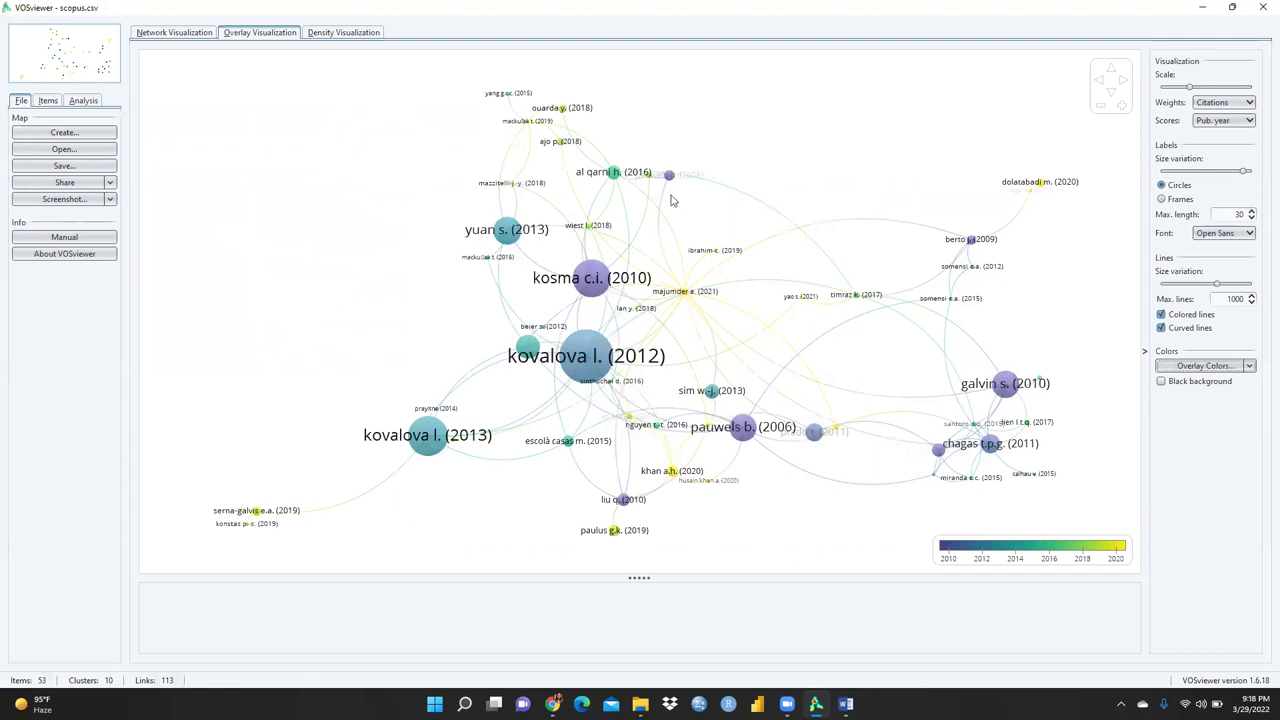
# Start a new map from scopus.csv with bibliographic coupling of Documents.
pyautogui.click(76, 134)
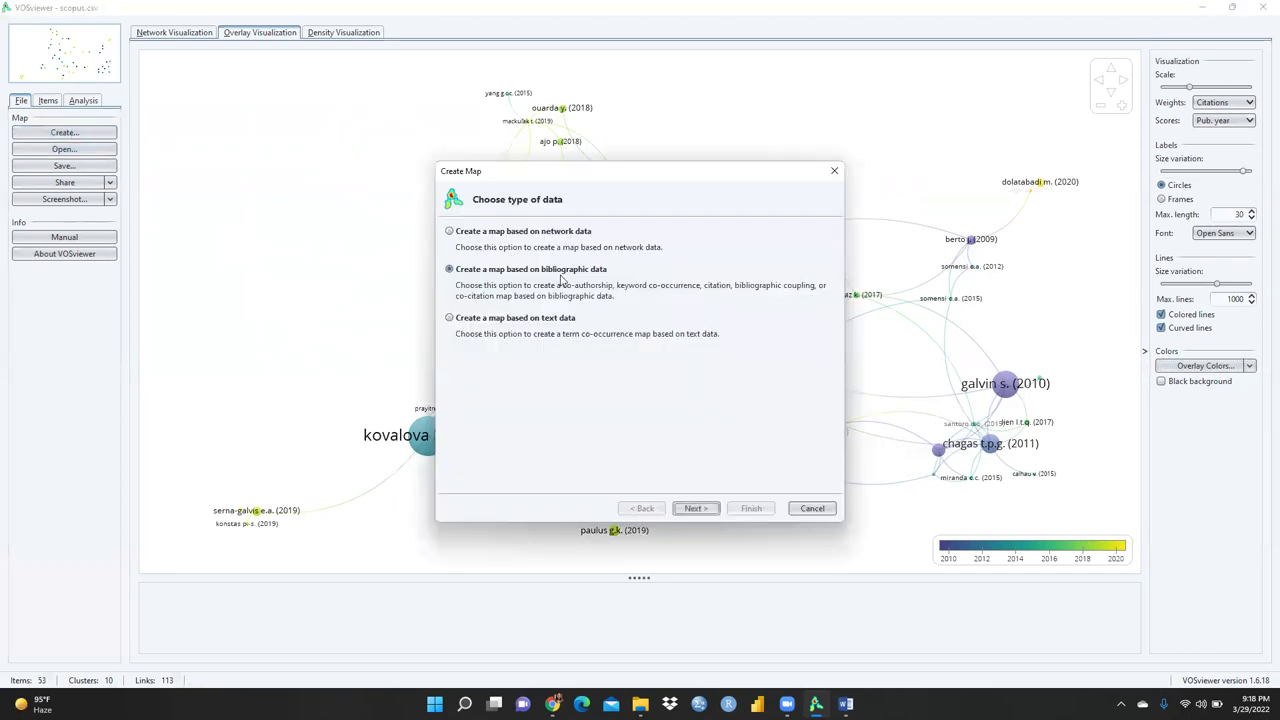
pyautogui.click(696, 508)
pyautogui.click(696, 508)
pyautogui.click(700, 510)
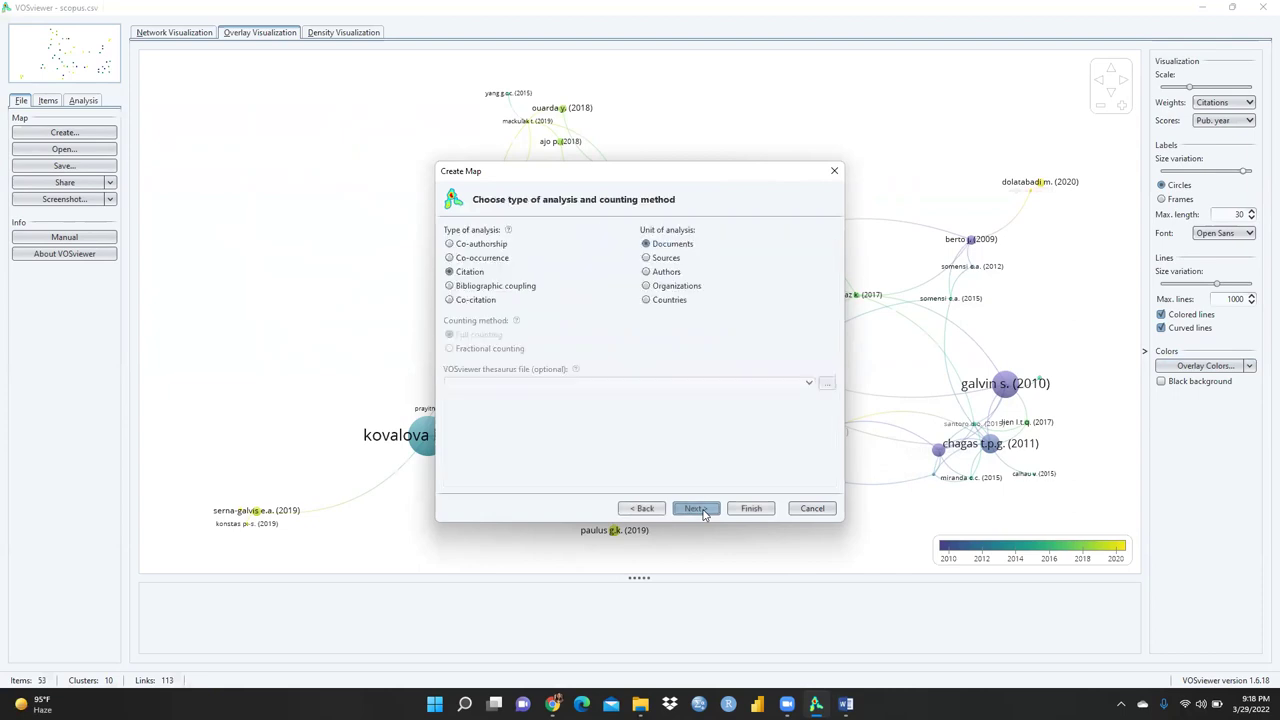
pyautogui.click(646, 300)
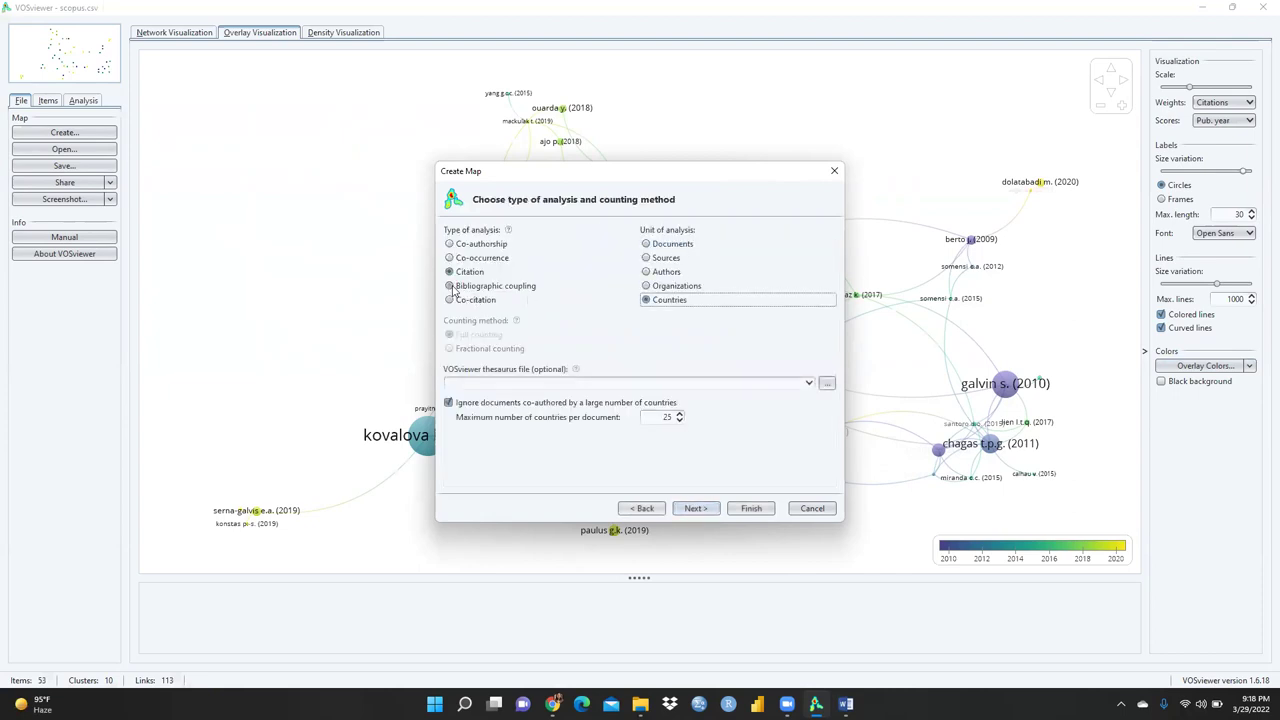
pyautogui.click(458, 286)
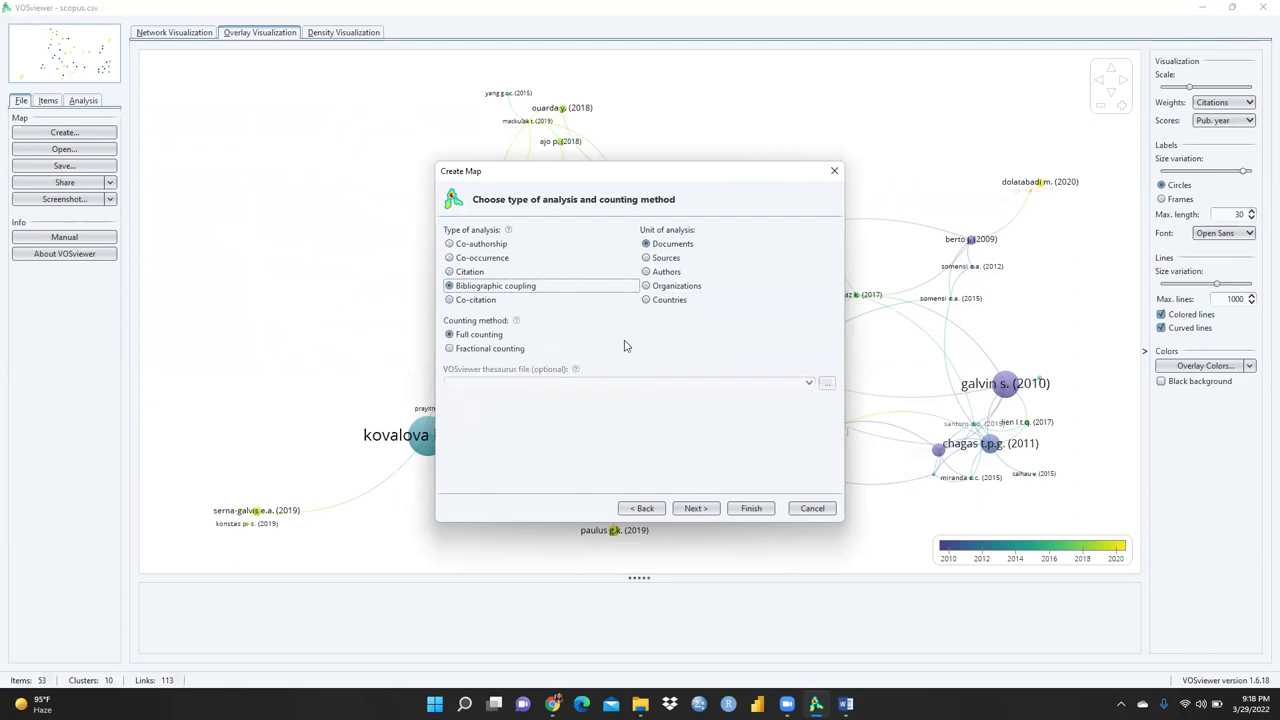
pyautogui.click(699, 509)
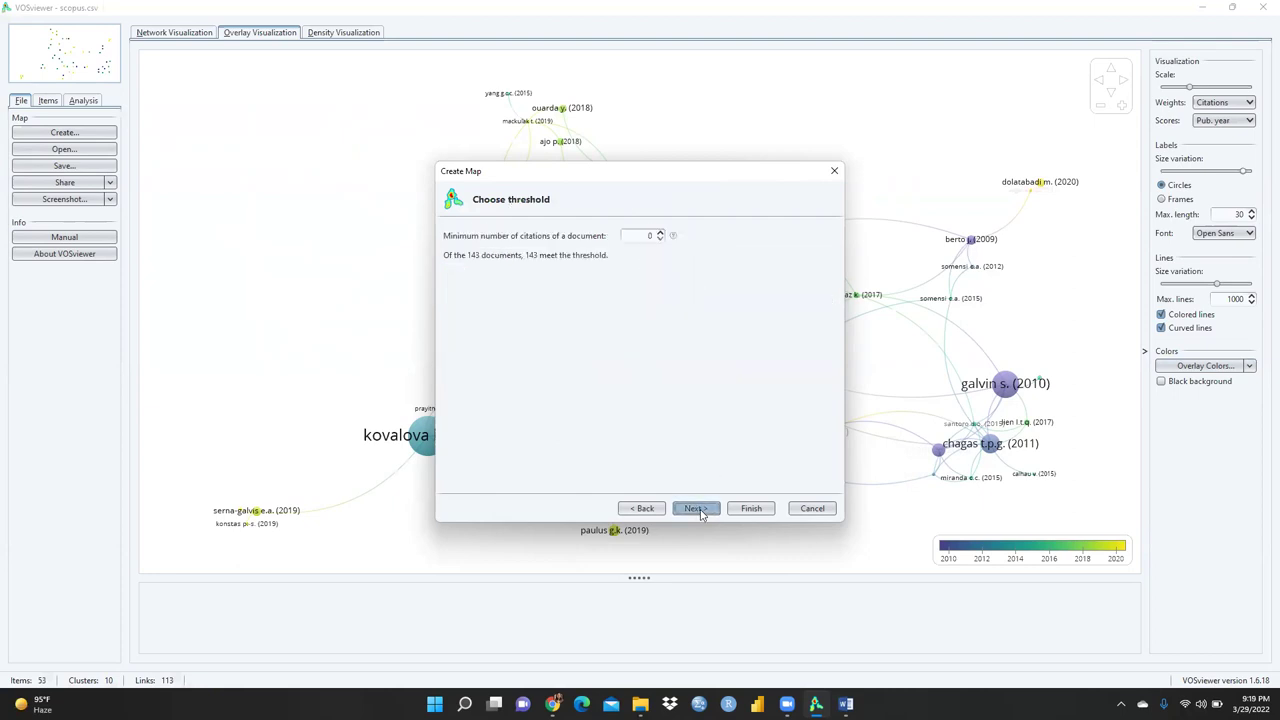
# Raise the minimum citations per document to 3 and finish the 89-document map.
pyautogui.click(660, 233)
pyautogui.click(660, 233)
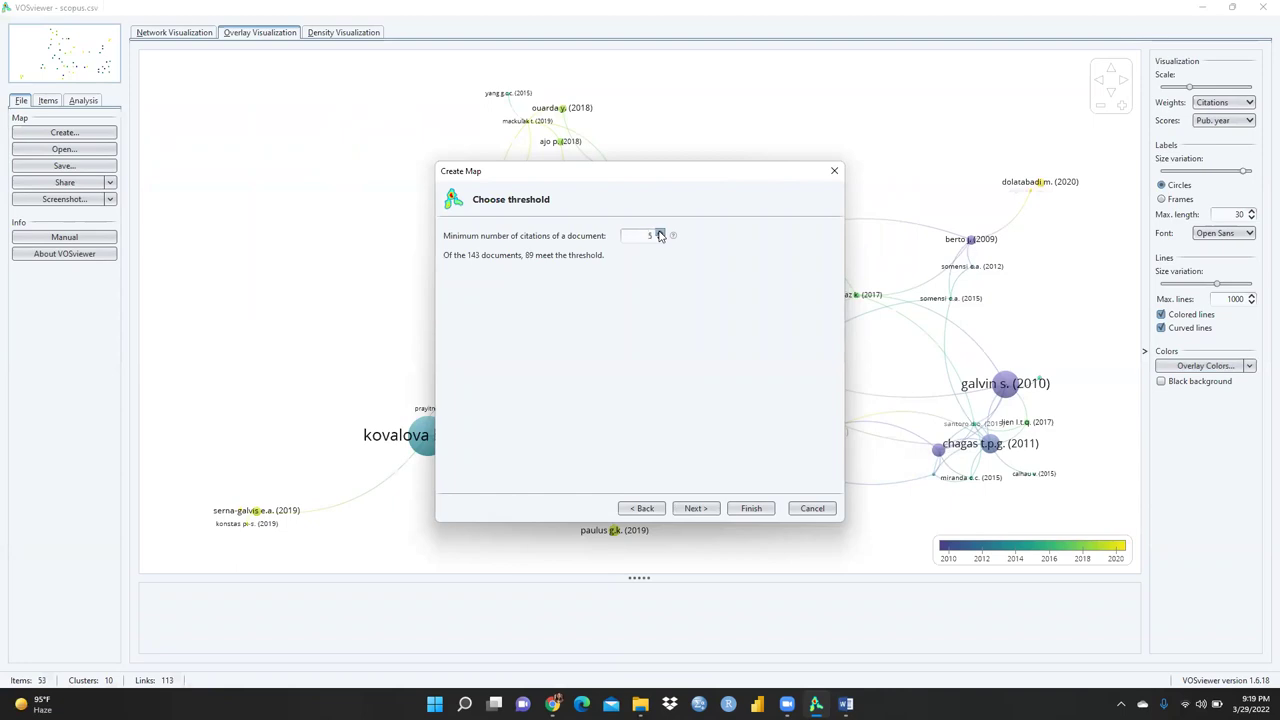
pyautogui.click(697, 509)
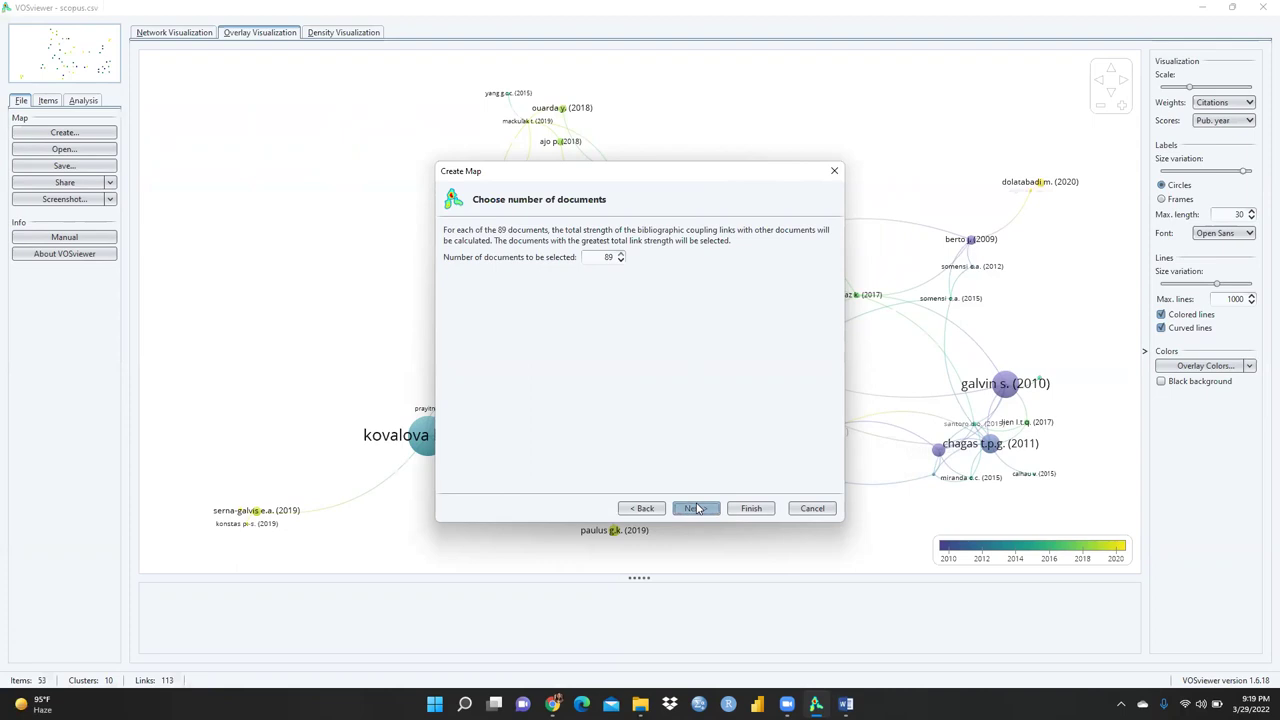
pyautogui.click(699, 512)
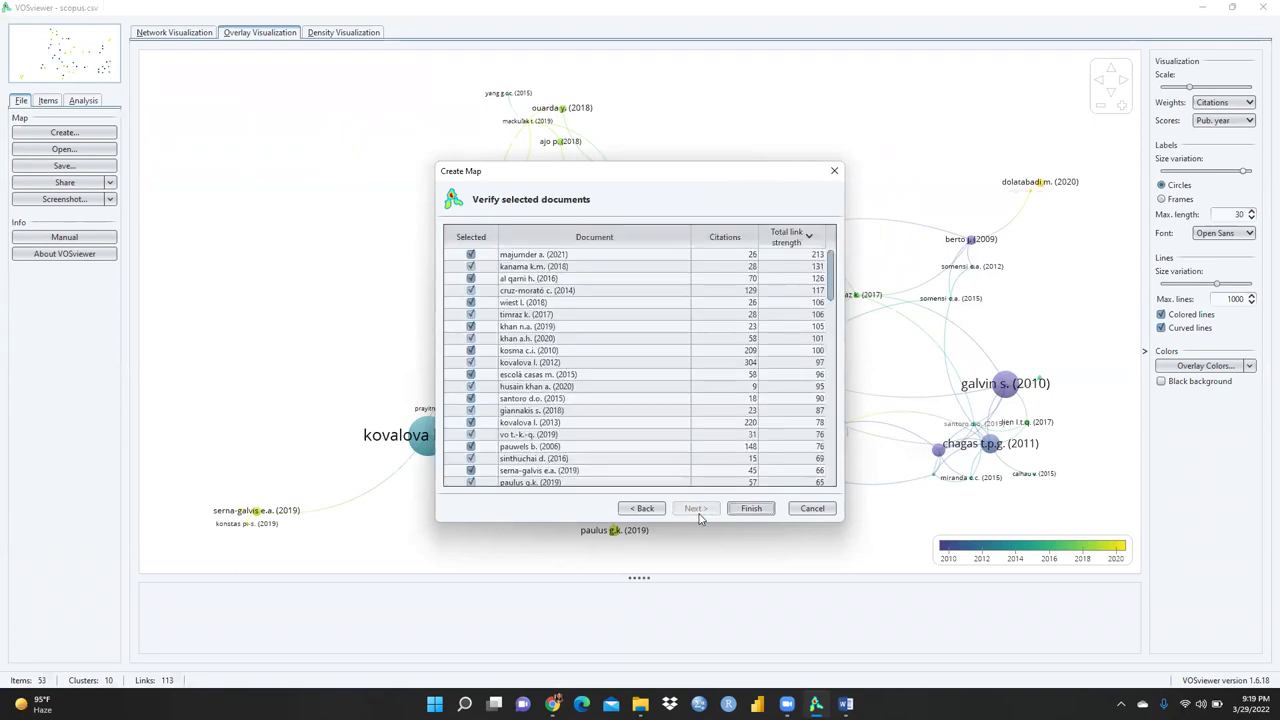
pyautogui.click(753, 510)
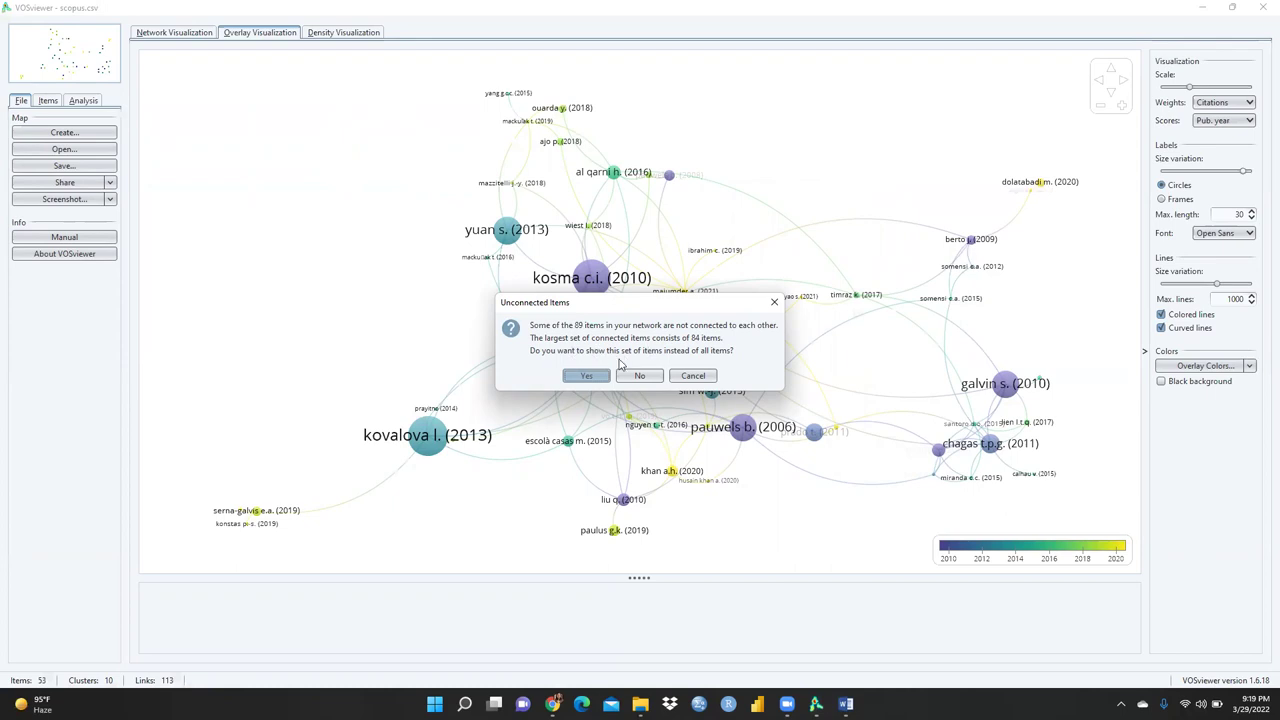
# Keep the 84 connected documents and adjust label and line size variation.
pyautogui.click(593, 377)
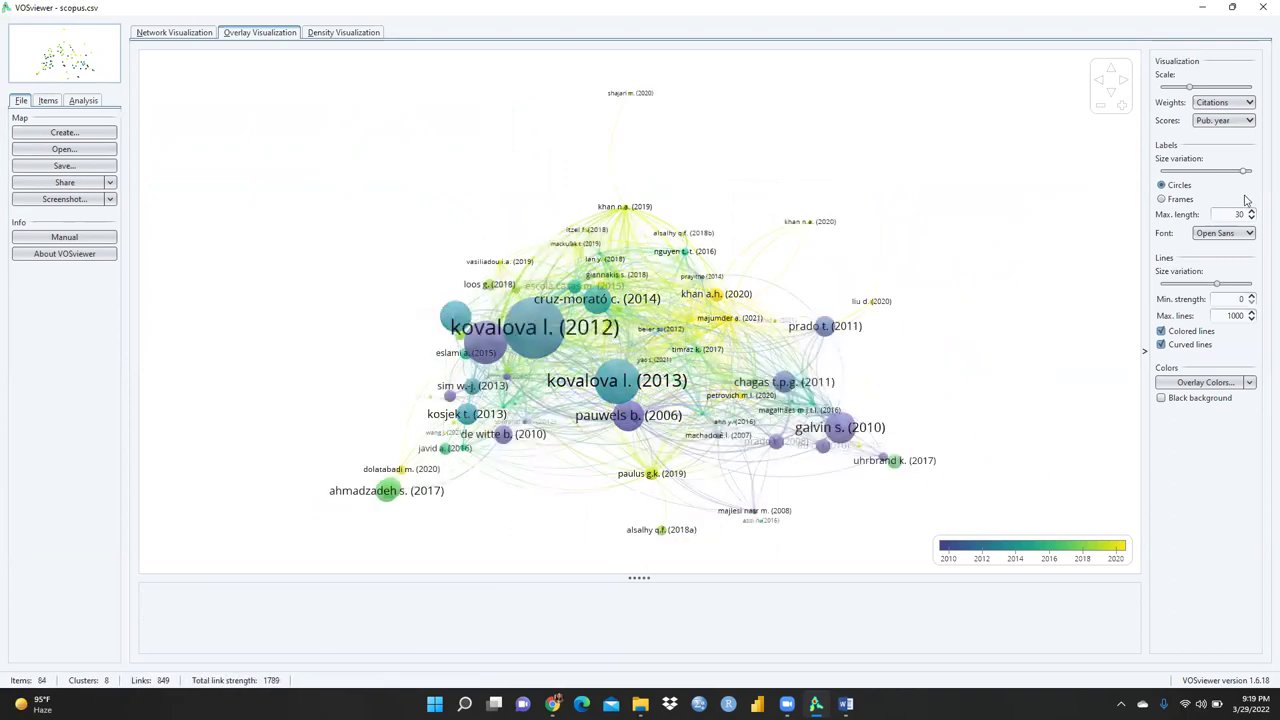
pyautogui.moveTo(1245, 175)
pyautogui.moveTo(1245, 175)
pyautogui.mouseDown()
pyautogui.moveTo(1221, 177)
pyautogui.moveTo(1248, 175)
pyautogui.mouseUp()
pyautogui.moveTo(1221, 287)
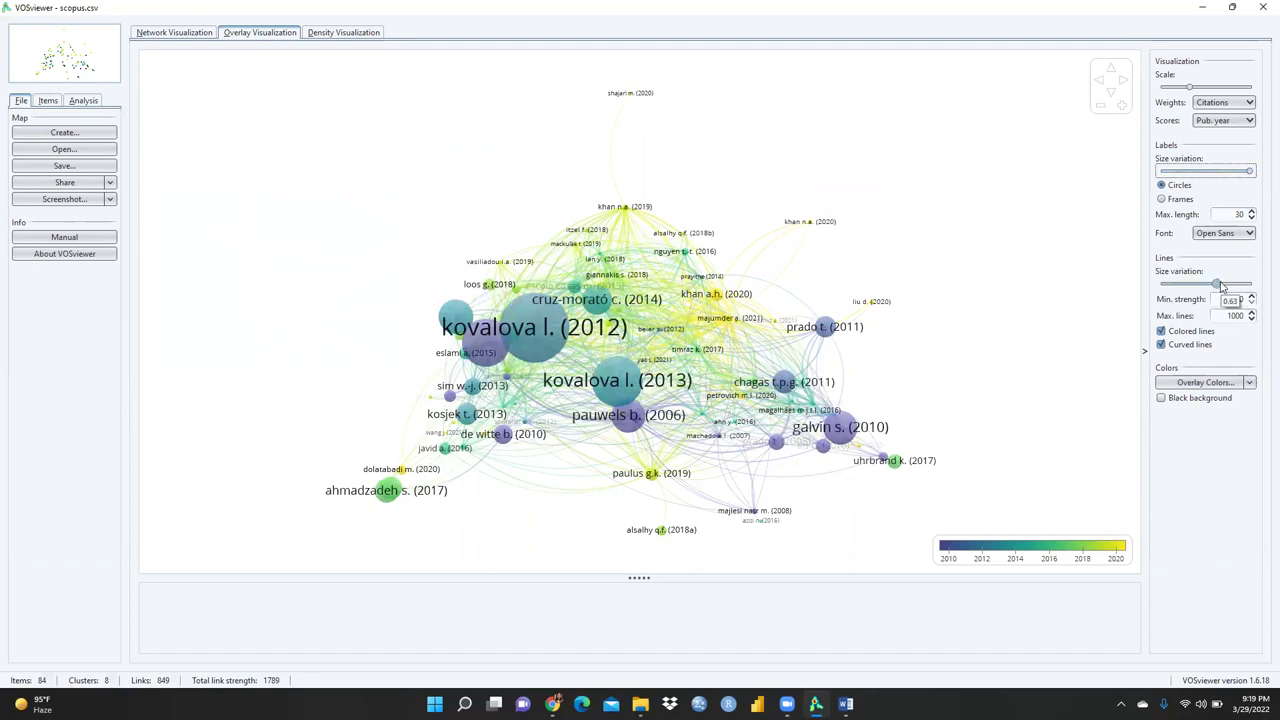
pyautogui.moveTo(1221, 287)
pyautogui.mouseDown()
pyautogui.moveTo(1174, 291)
pyautogui.moveTo(1242, 294)
pyautogui.moveTo(1201, 288)
pyautogui.mouseUp()
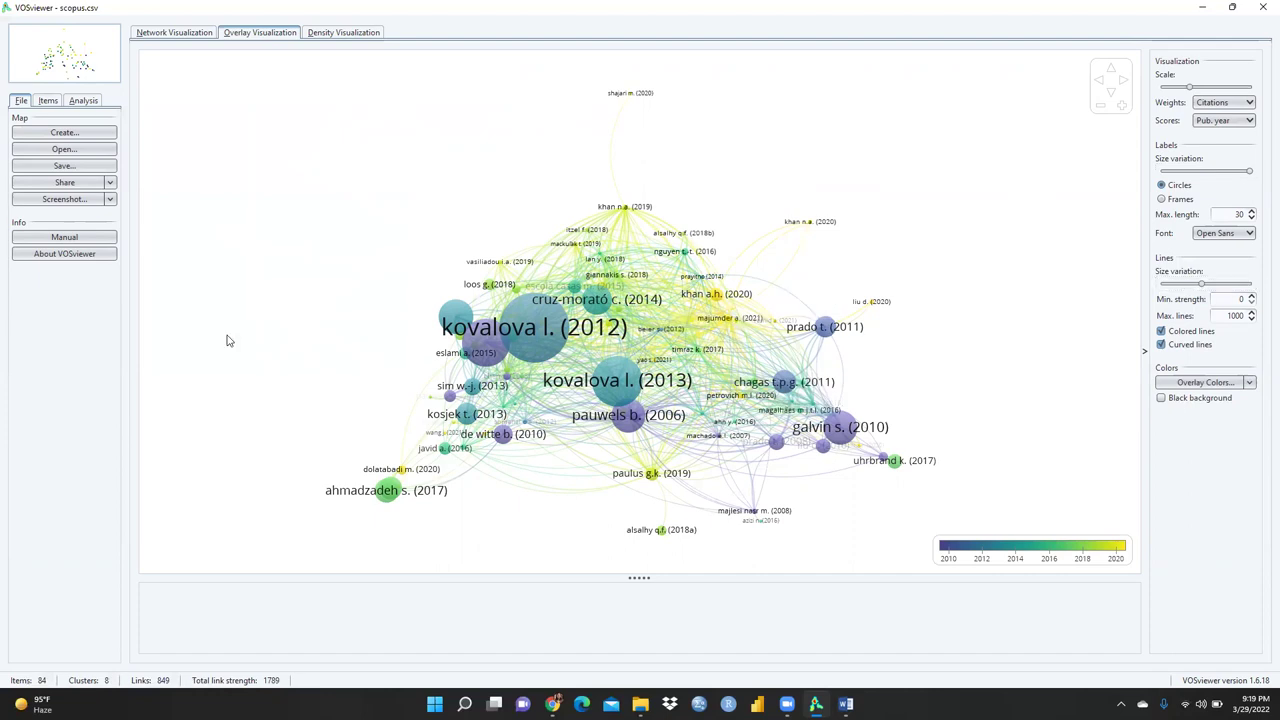
# Copy the bibliographic coupling overlay map image to the clipboard and return to Word.
pyautogui.click(109, 200)
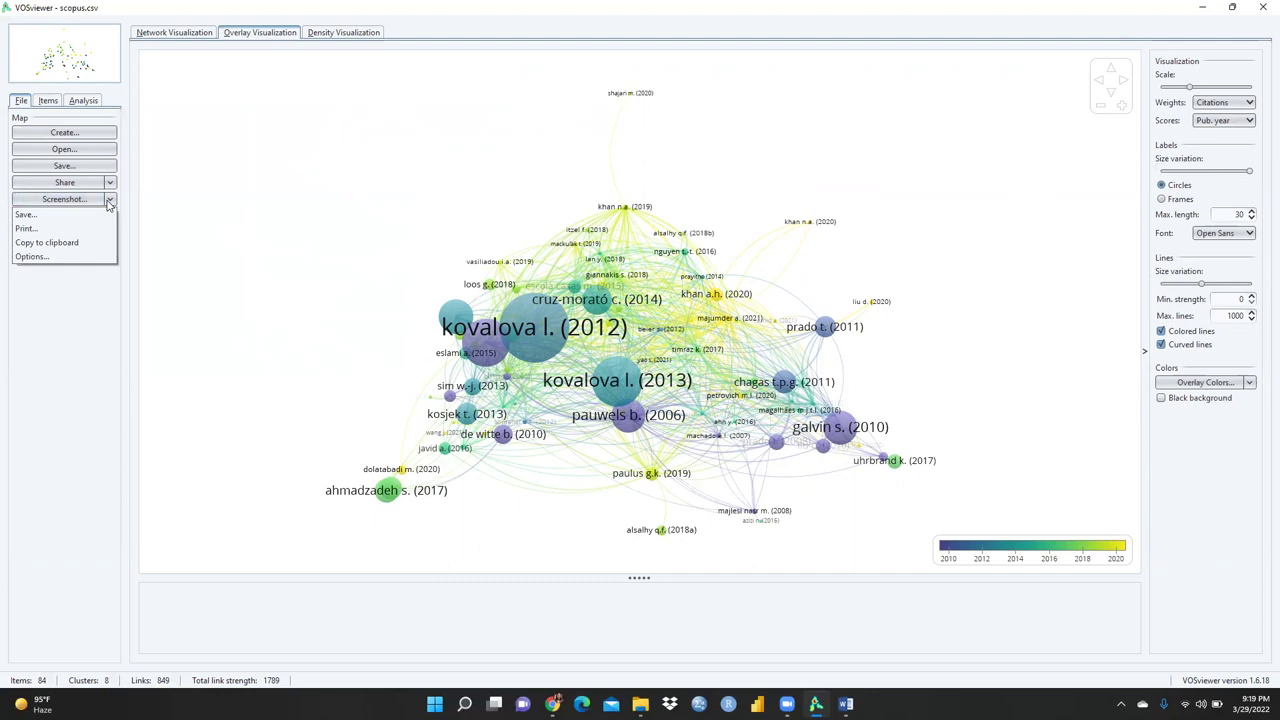
pyautogui.click(59, 245)
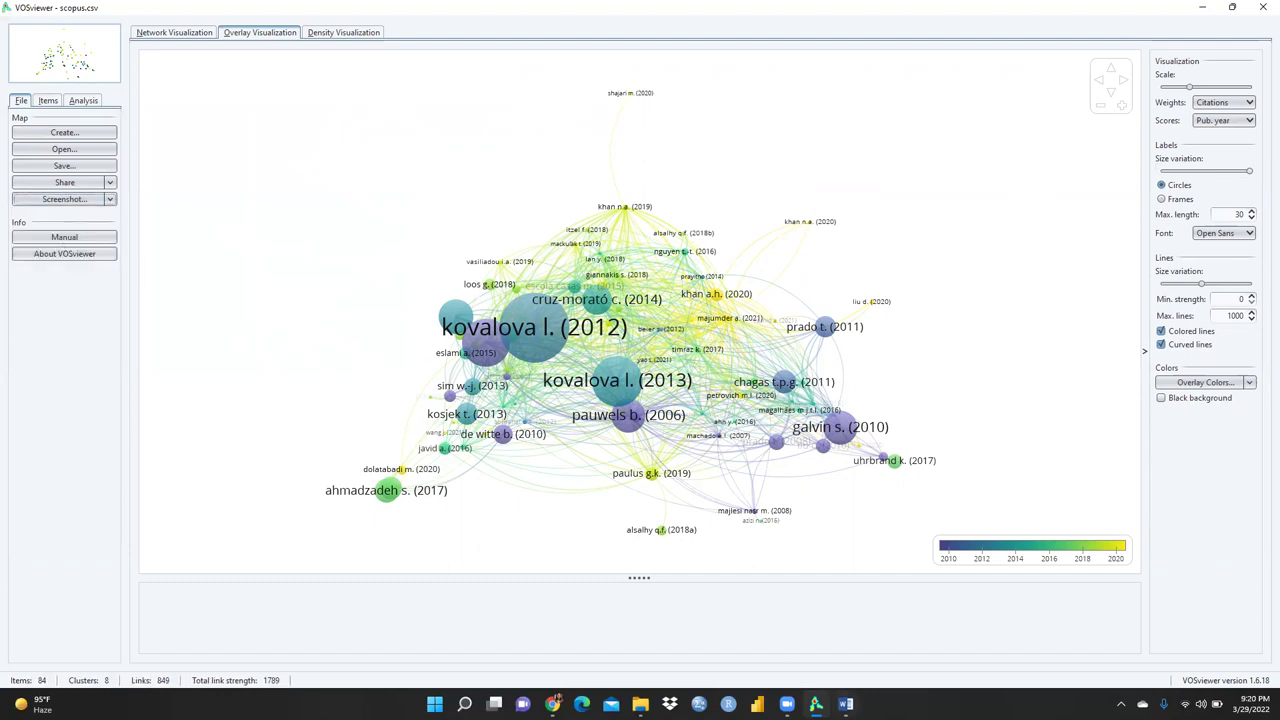
pyautogui.click(846, 704)
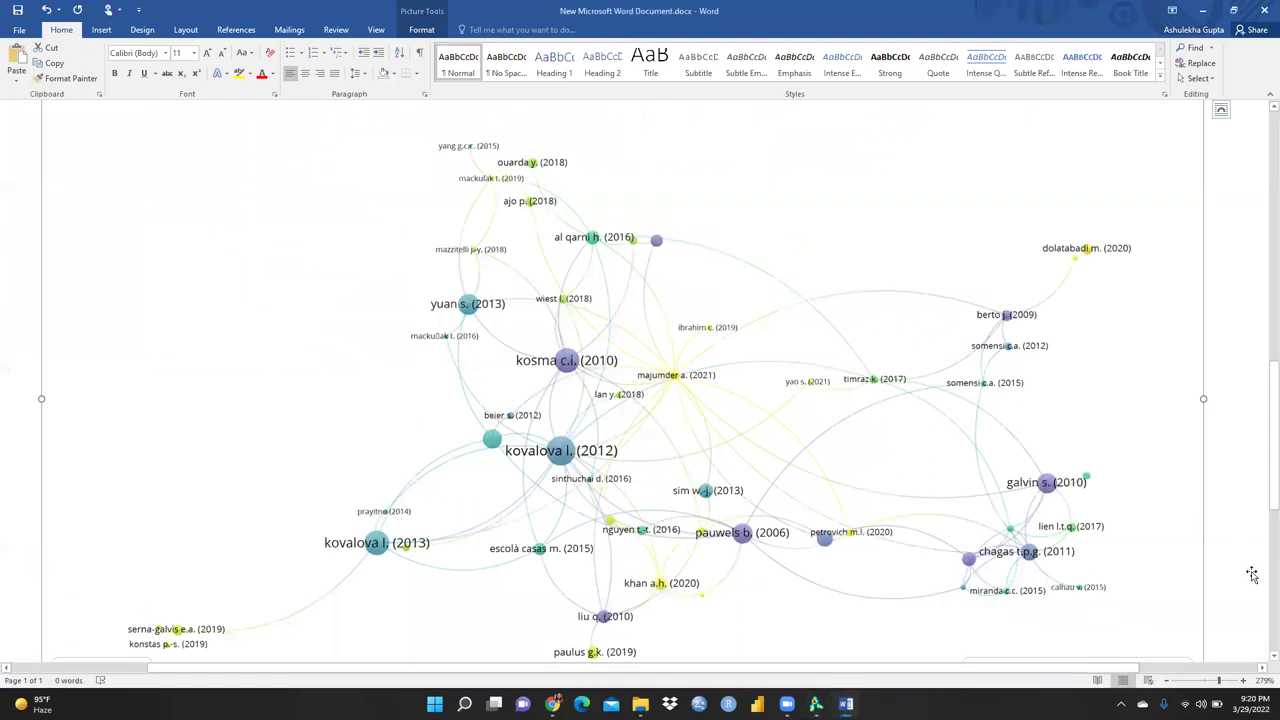
# Paste the bibliographic coupling map on a new line below the citation map.
pyautogui.scroll(-5, 1232, 560)
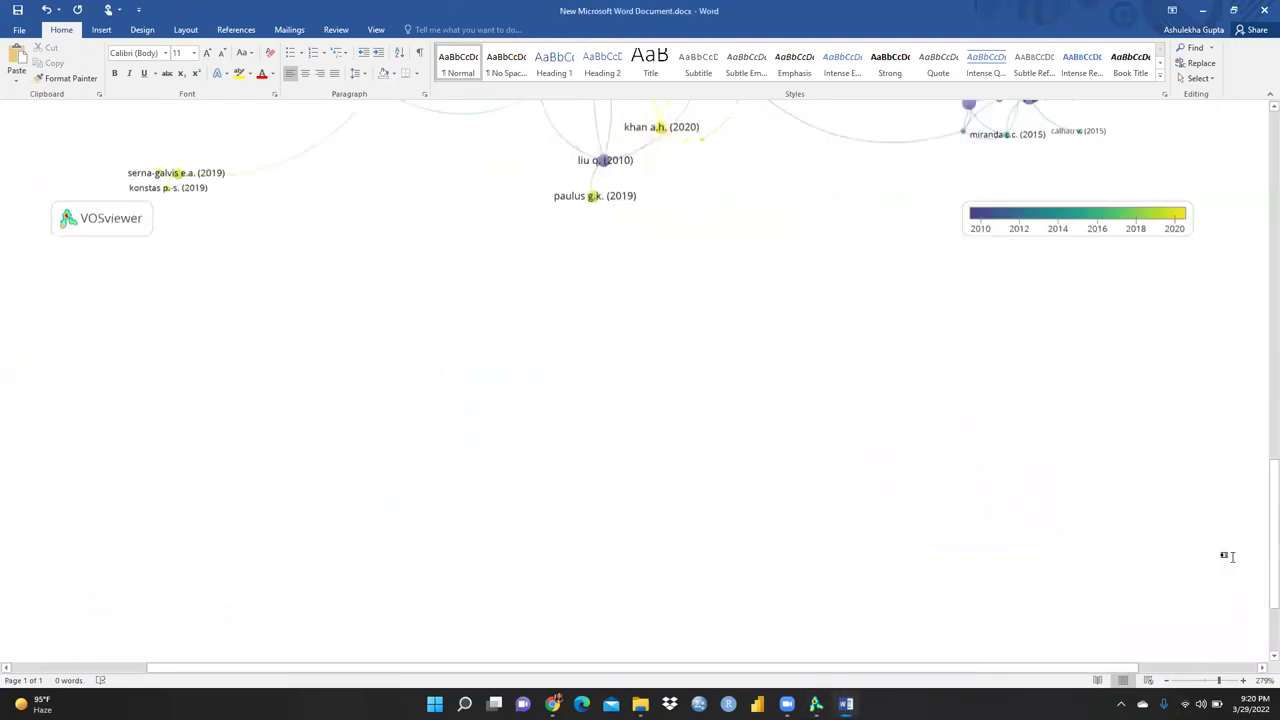
pyautogui.scroll(-2, 1232, 557)
pyautogui.press('Return')
pyautogui.hotkey('ctrl', 'v')
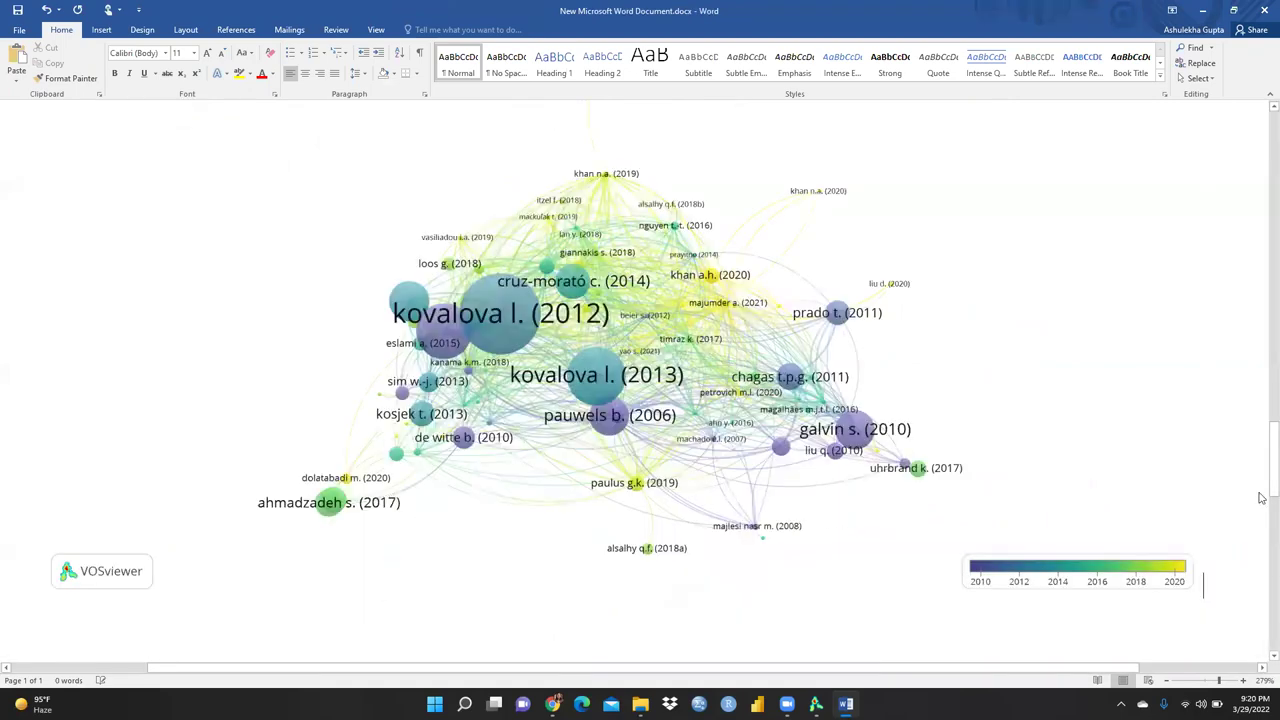